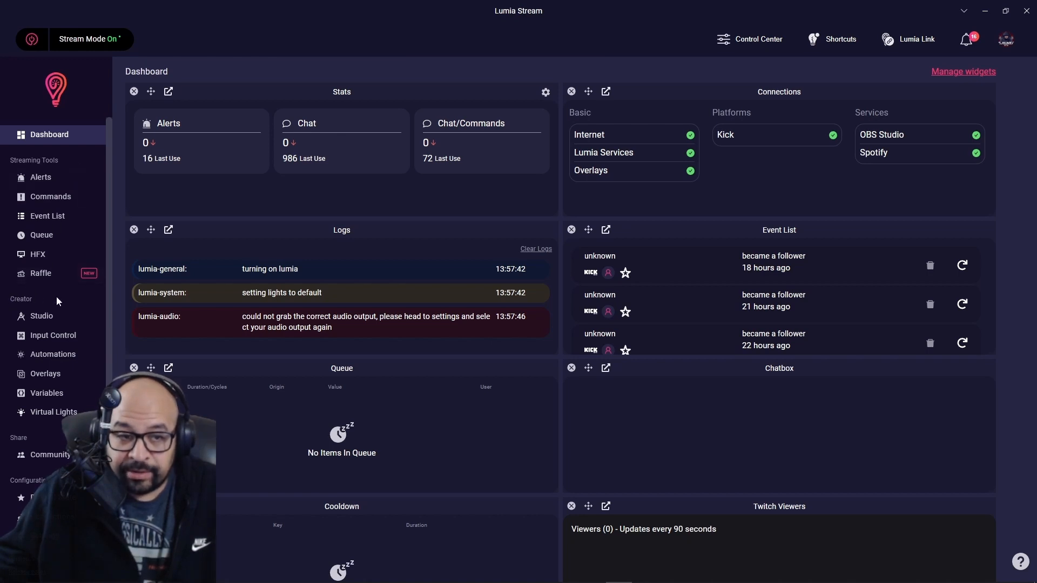
On the Connections page, open the Kick connection's settings and dismiss the experimental warning.
scroll(43, 391, down, 1)
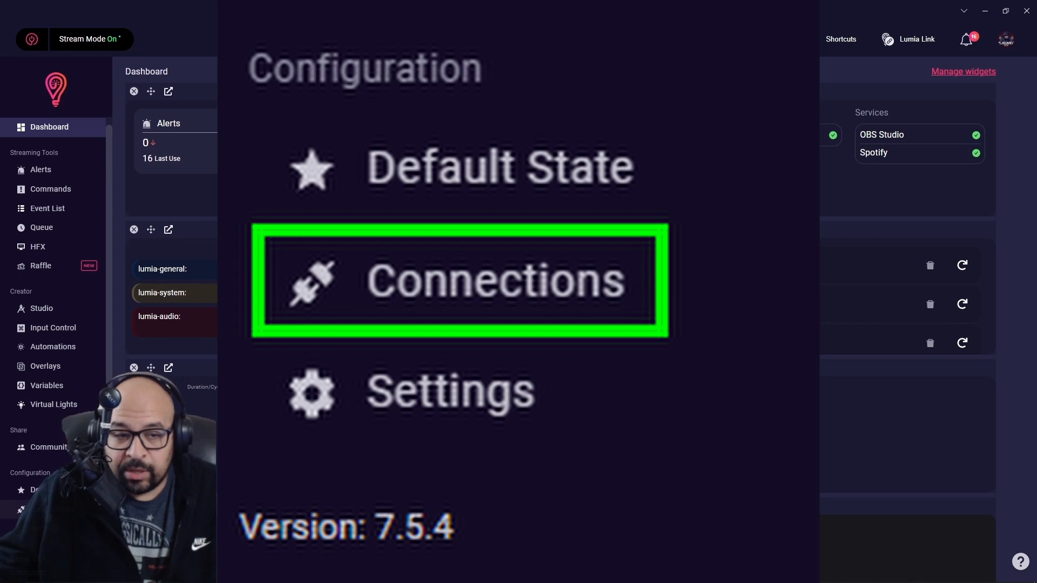
click(44, 510)
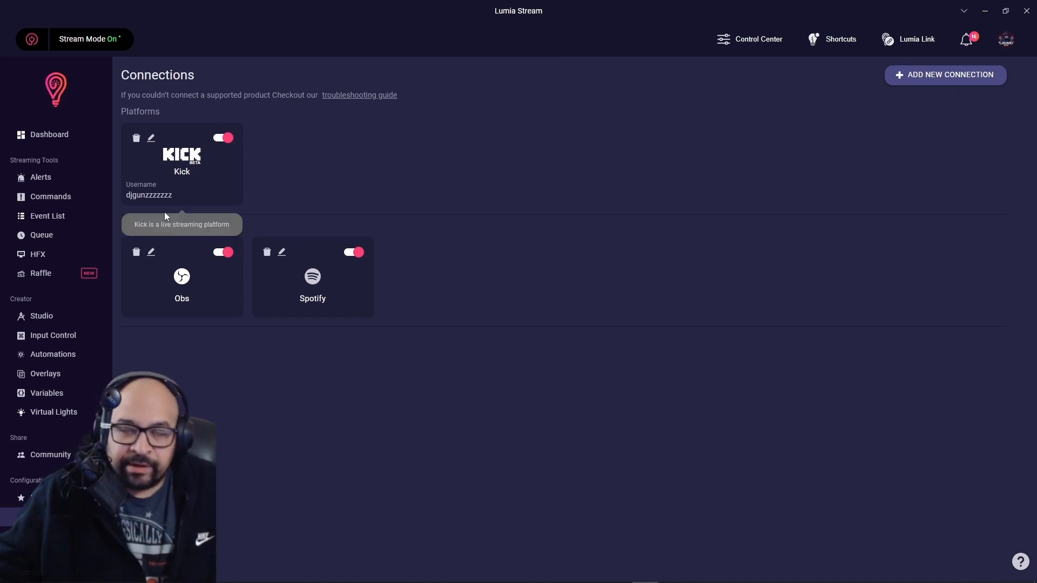
click(152, 140)
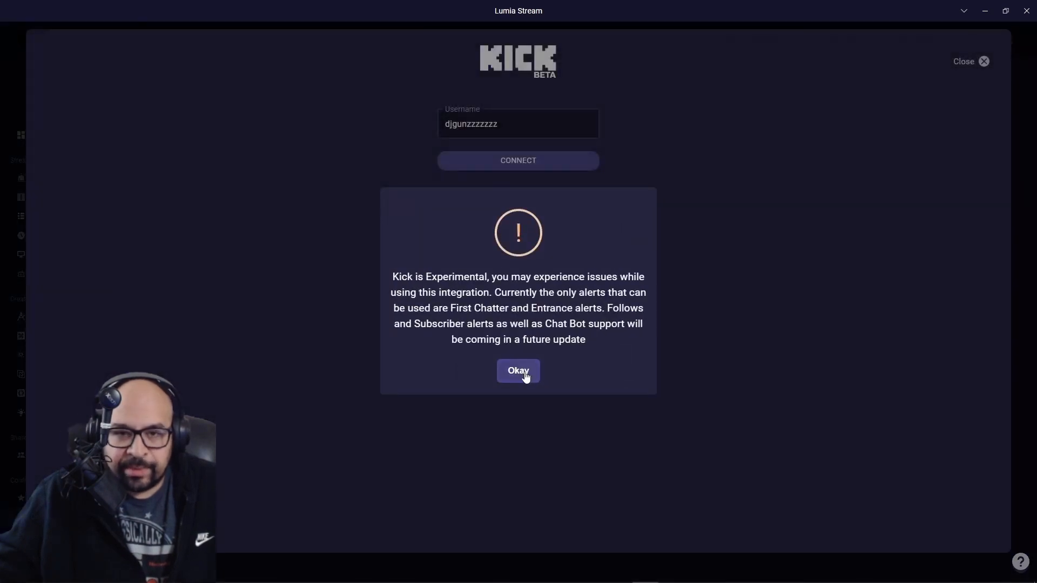
click(518, 371)
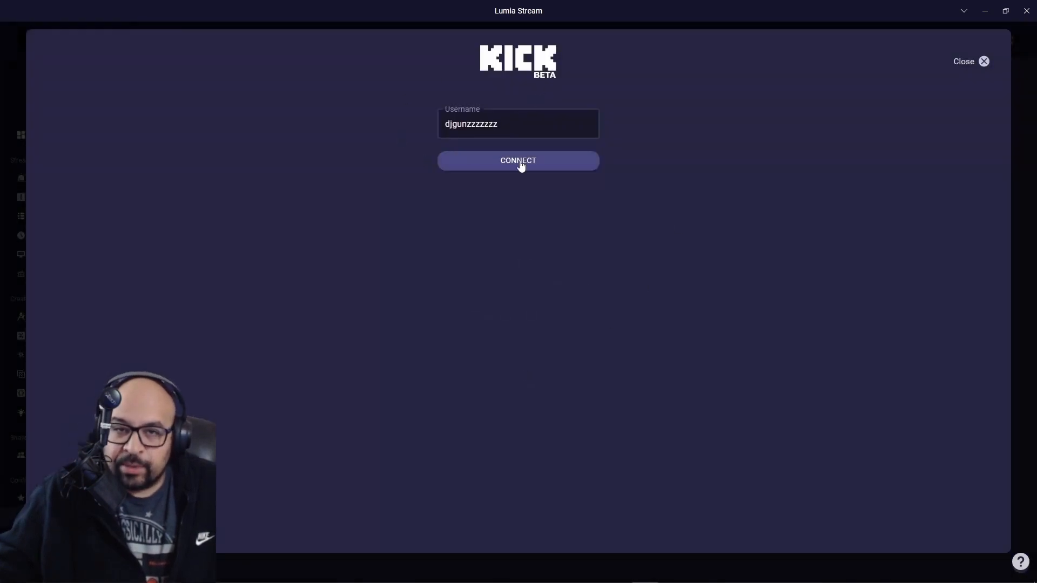
Reconnect the Kick account with its entered username and confirm the connection.
click(445, 119)
click(694, 123)
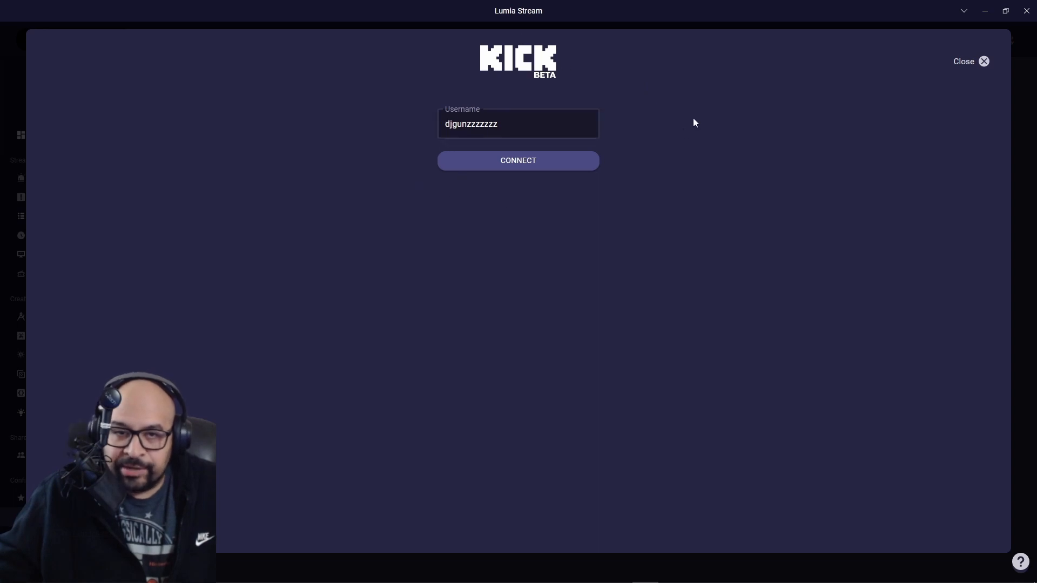
click(567, 166)
click(981, 61)
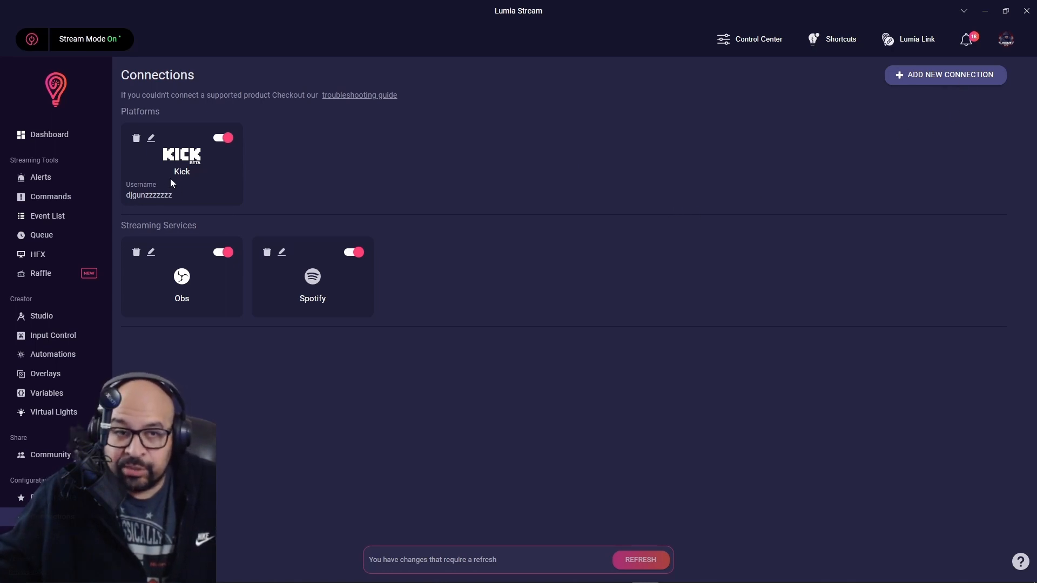
click(941, 82)
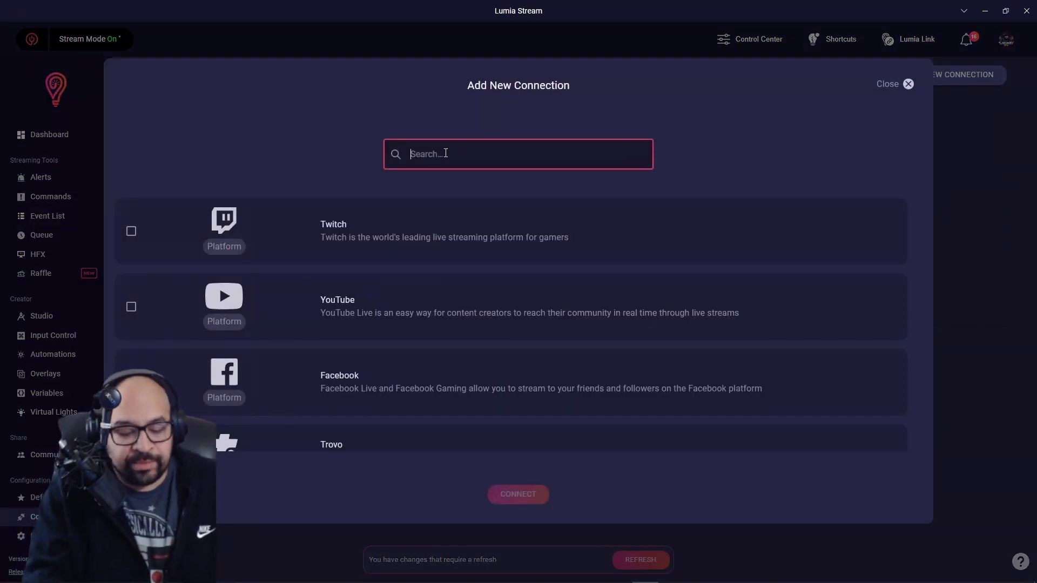
text(kick)
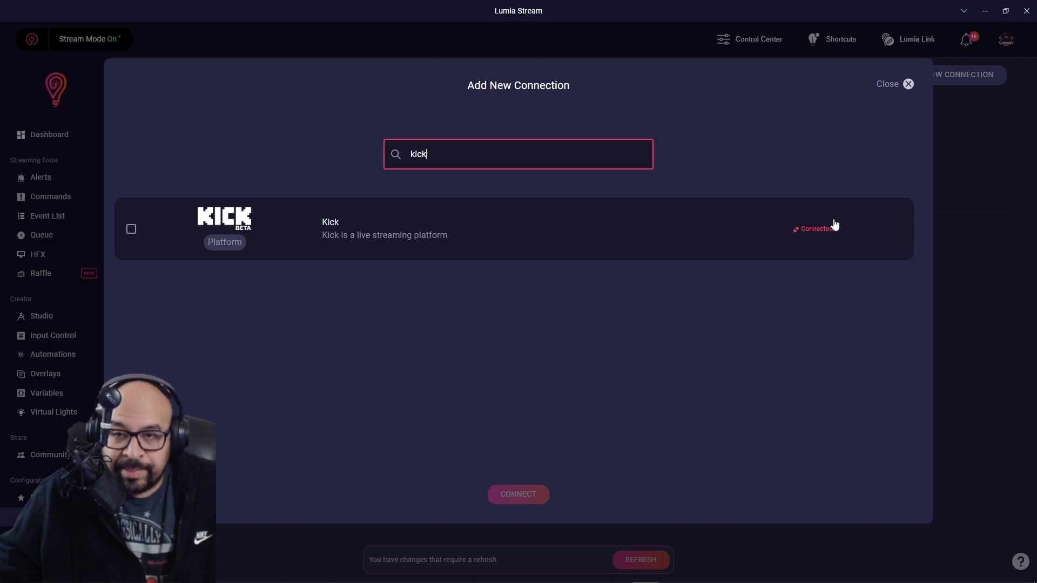
click(909, 84)
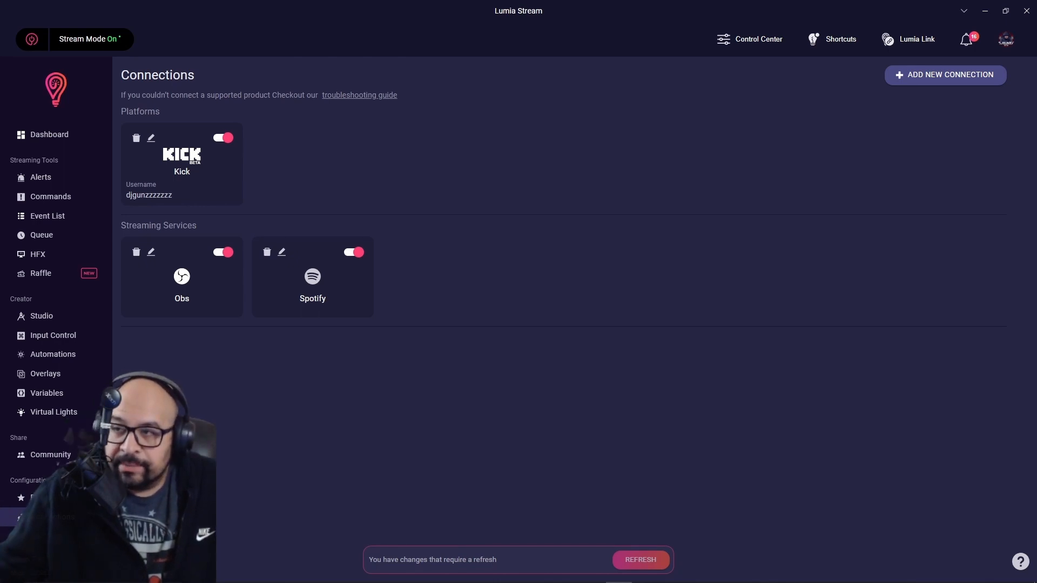
drag(1036, 39, 646, 22)
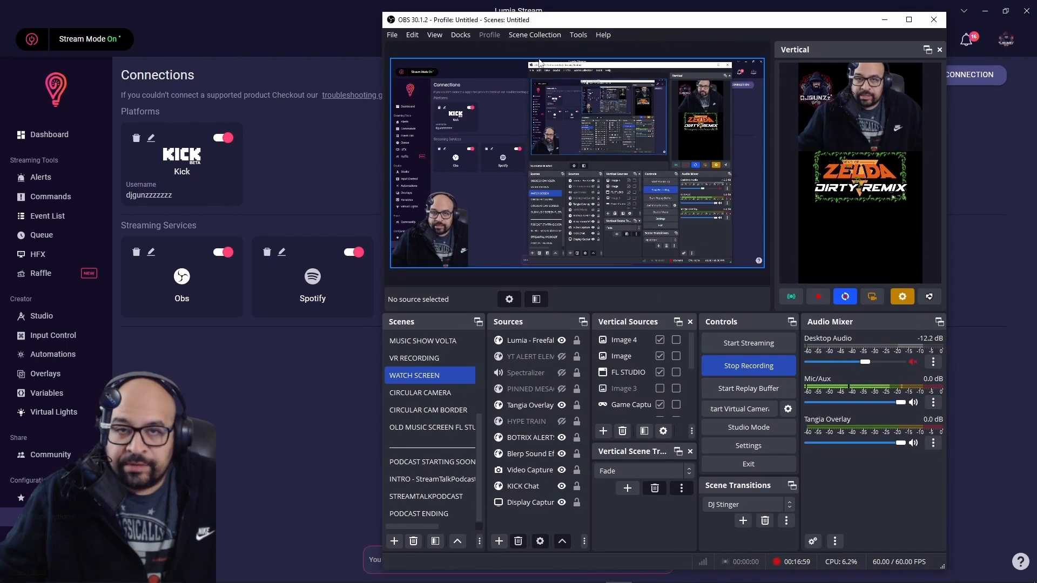
click(578, 35)
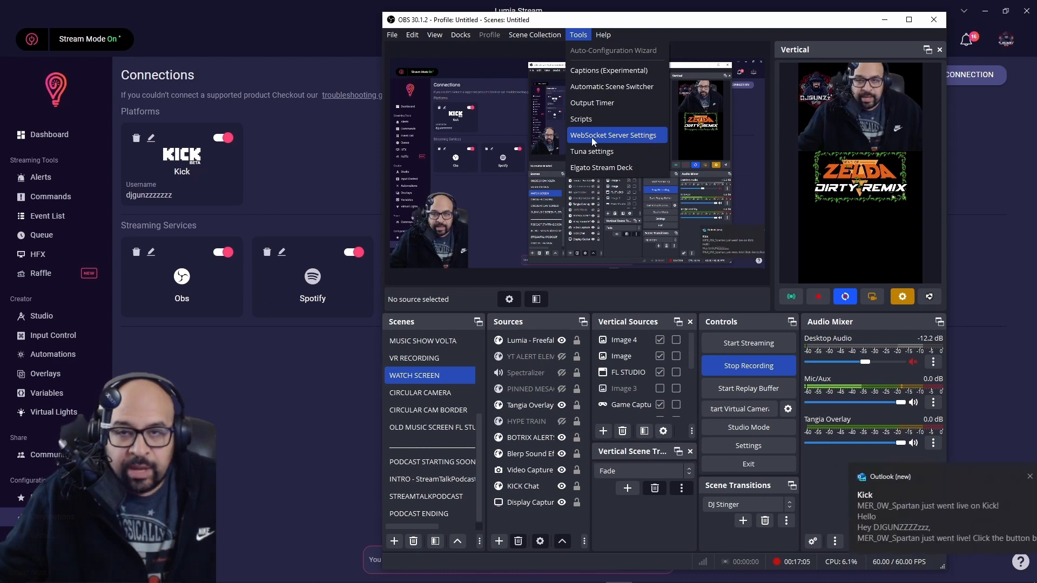
click(617, 25)
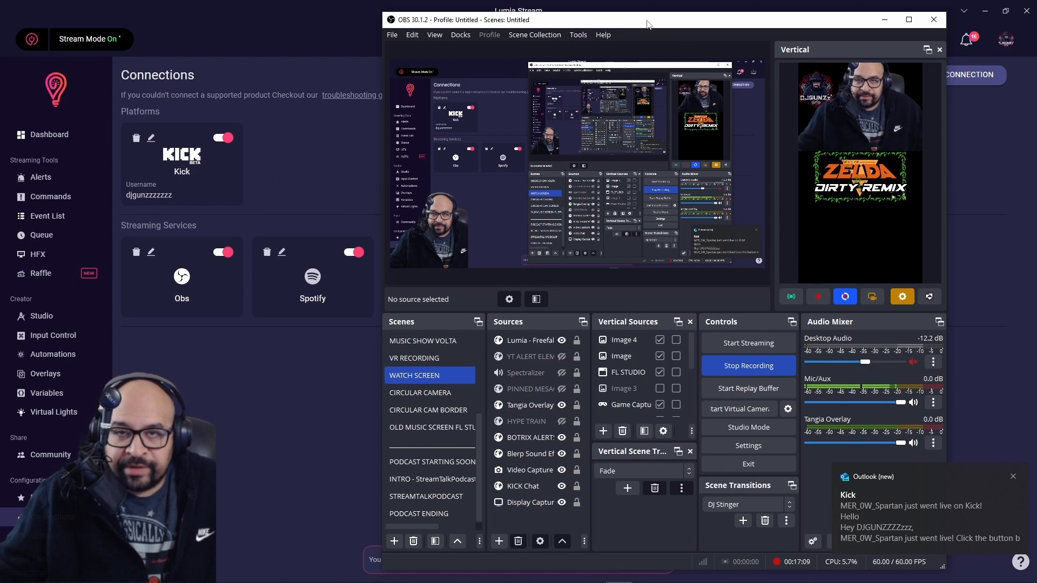
drag(643, 23, 1036, 97)
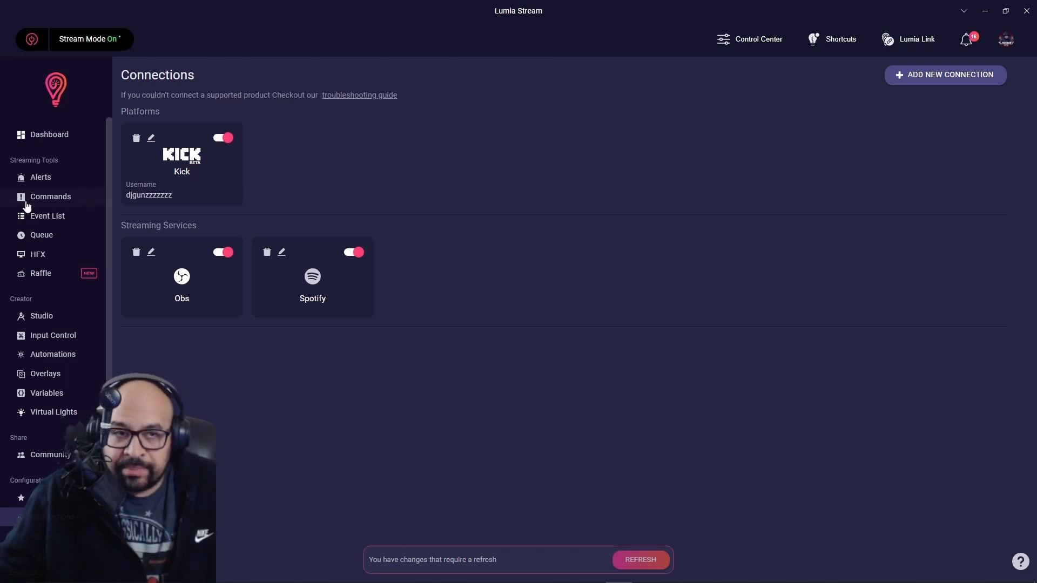
Go from the Dashboard to the Overlays page and open Multi Lumia Alerts for editing.
click(47, 140)
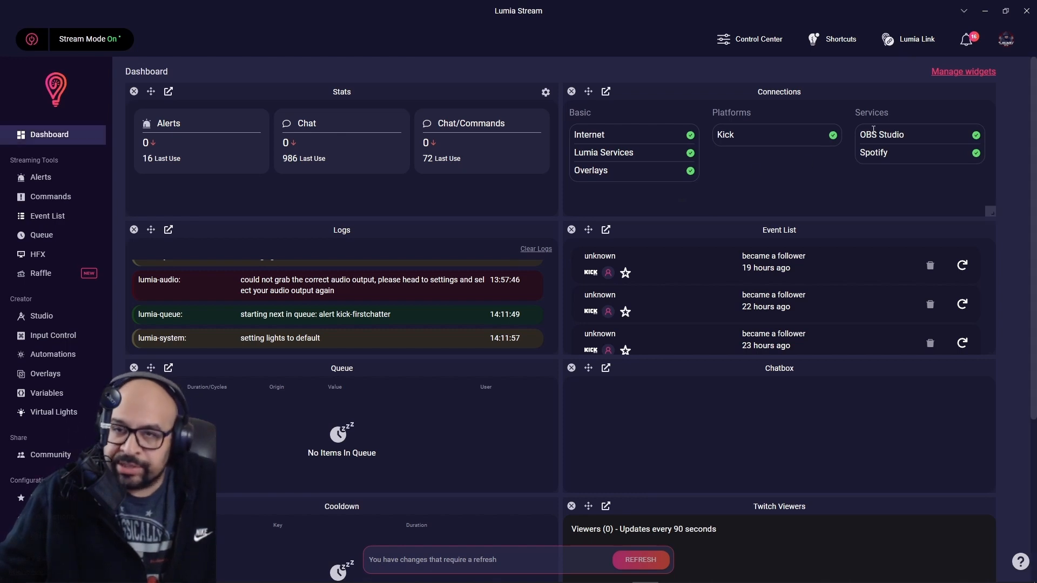
click(45, 374)
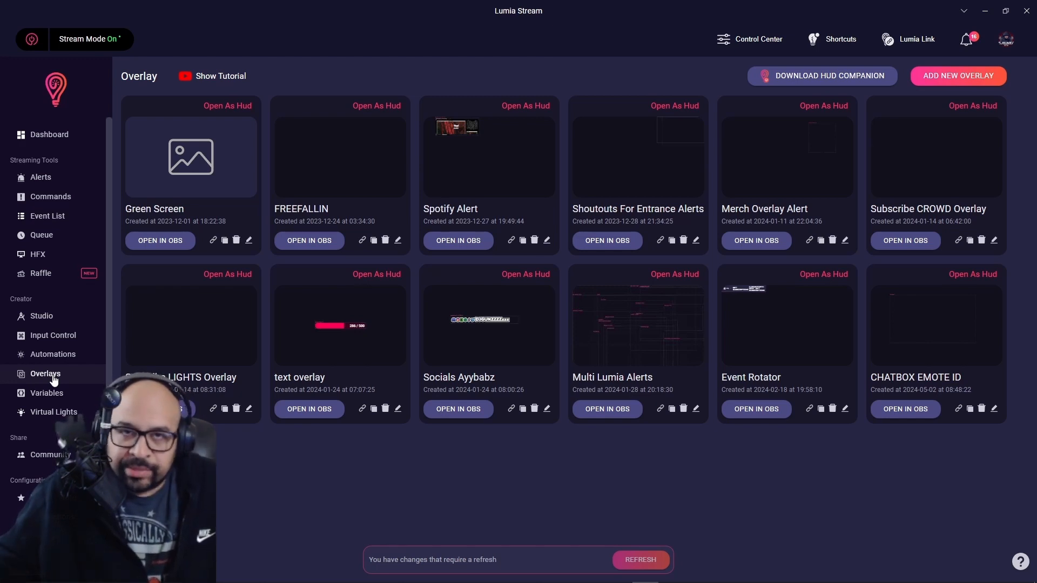
click(54, 378)
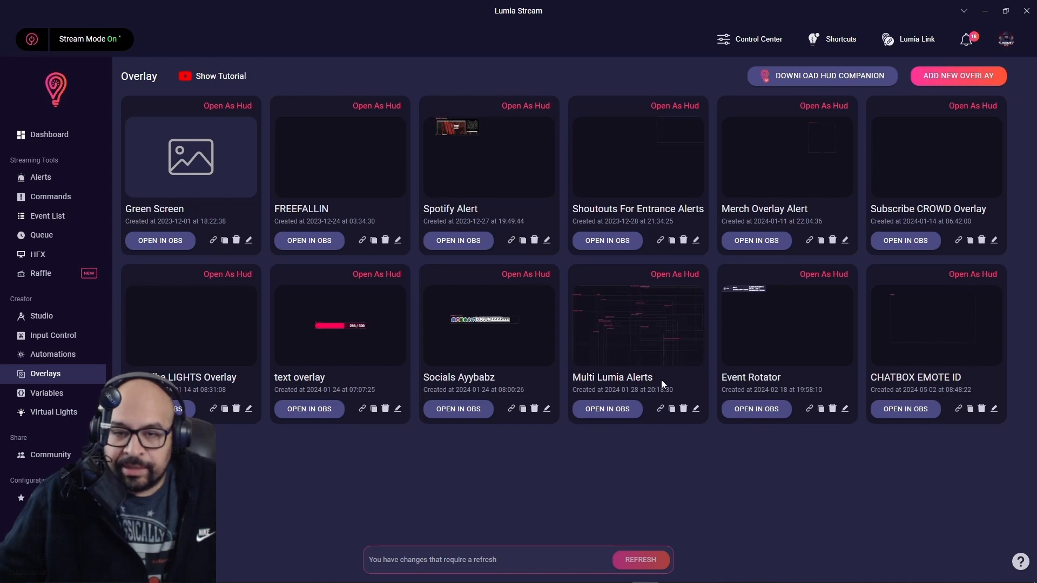
click(696, 409)
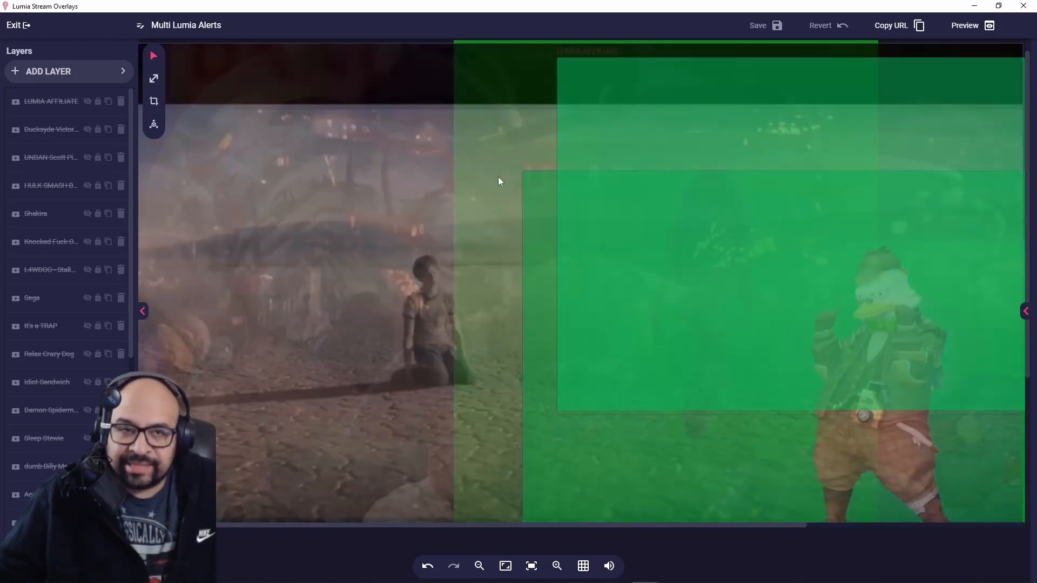
Look through the Multi Lumia Alerts layers list, then close the editor without changes.
scroll(74, 381, down, 3)
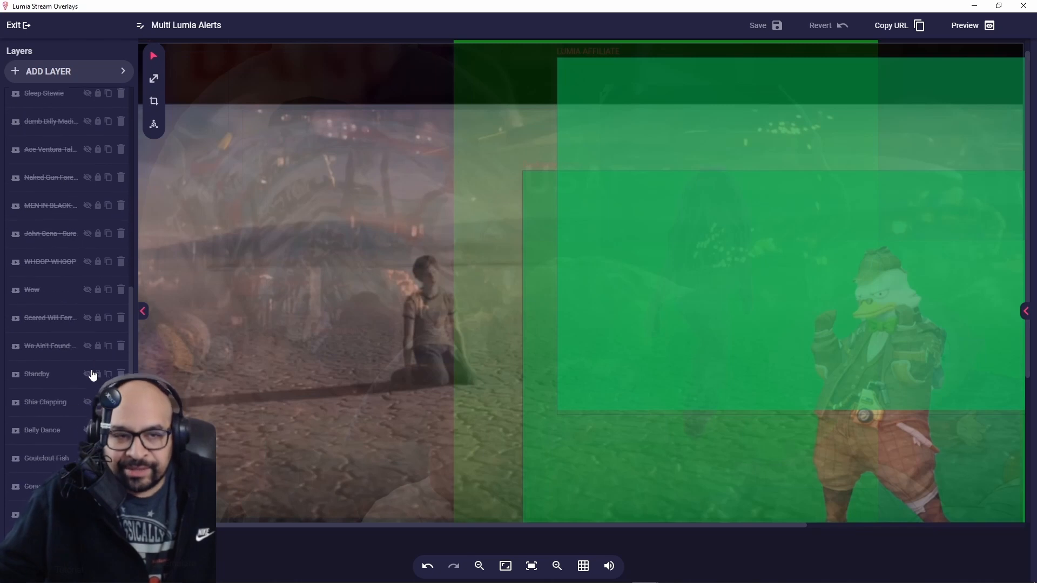
scroll(81, 384, up, 3)
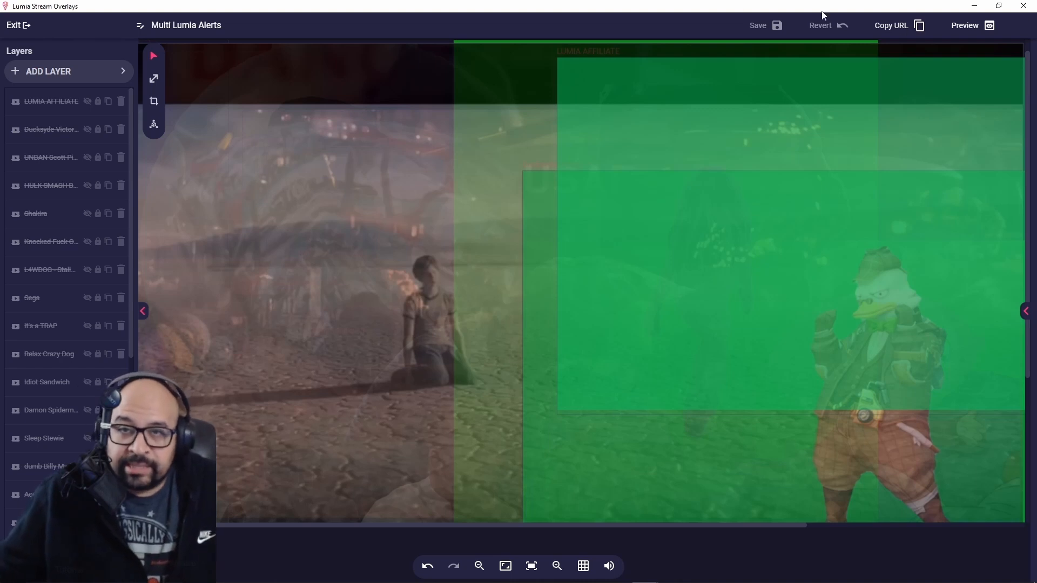
click(1016, 8)
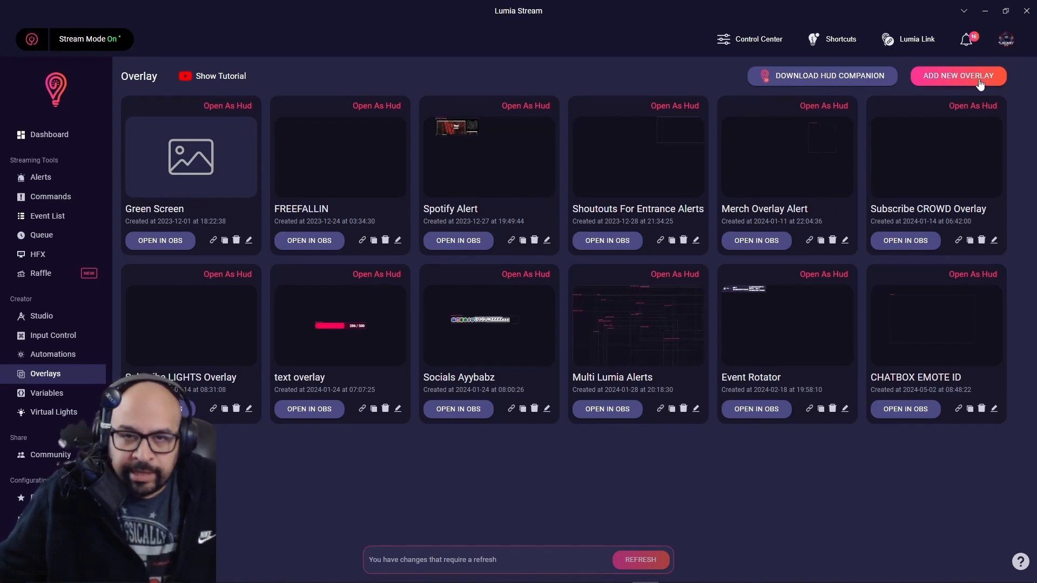
Add a new 1080p overlay named 'Test For Discord'.
click(946, 79)
click(327, 222)
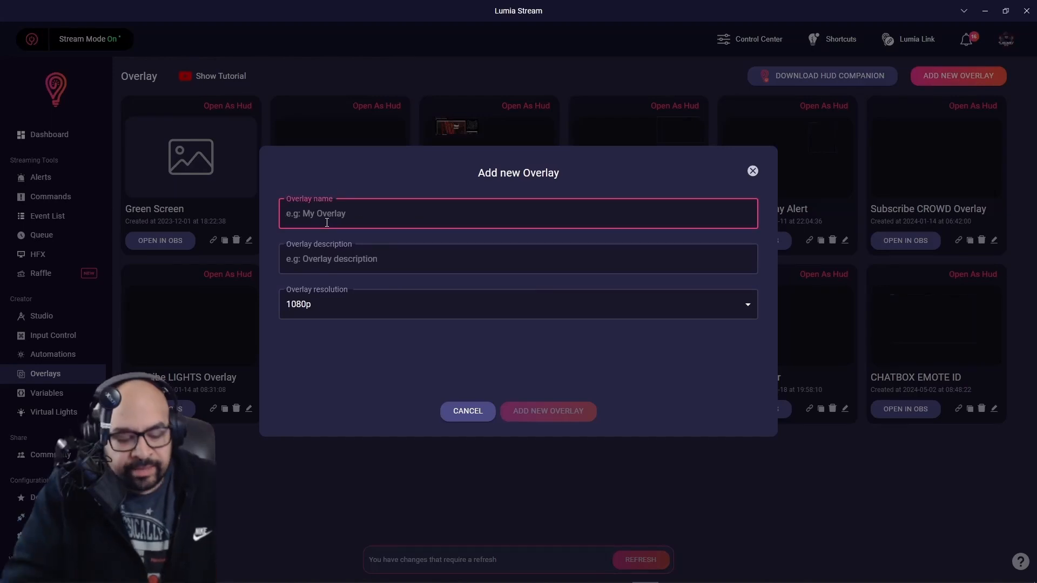
text(Test For)
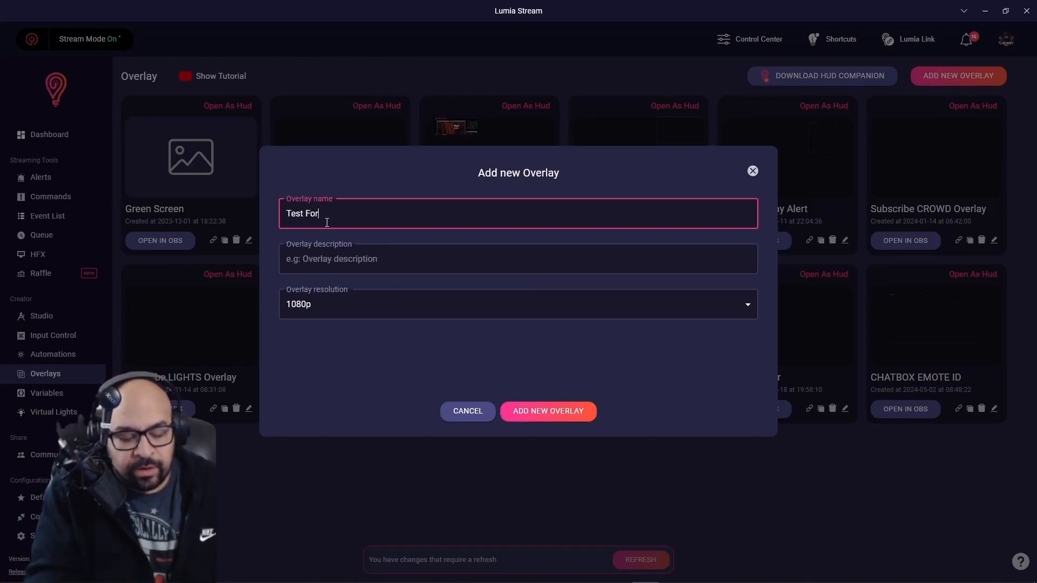
text( Discord)
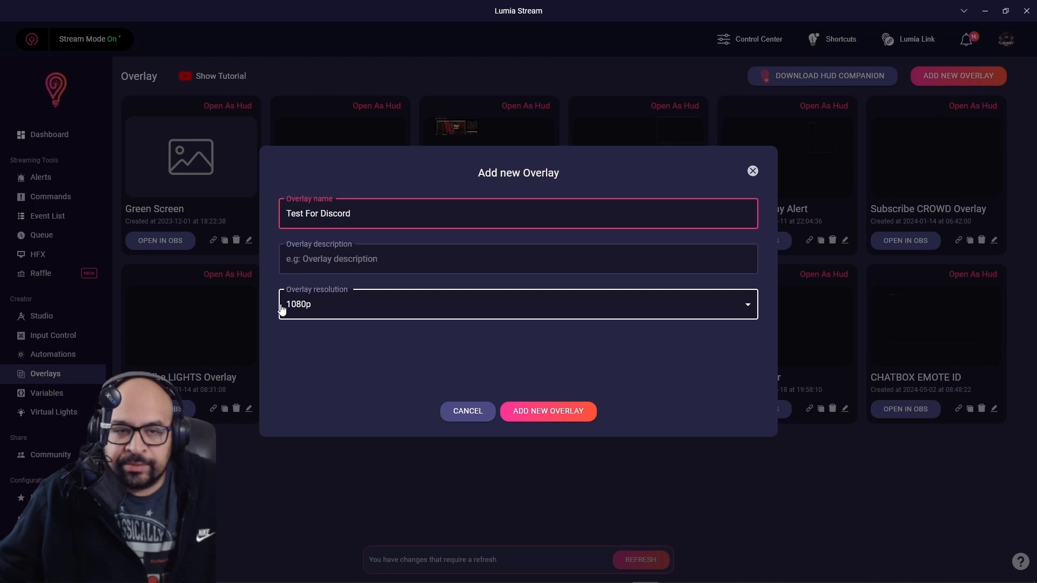
click(566, 415)
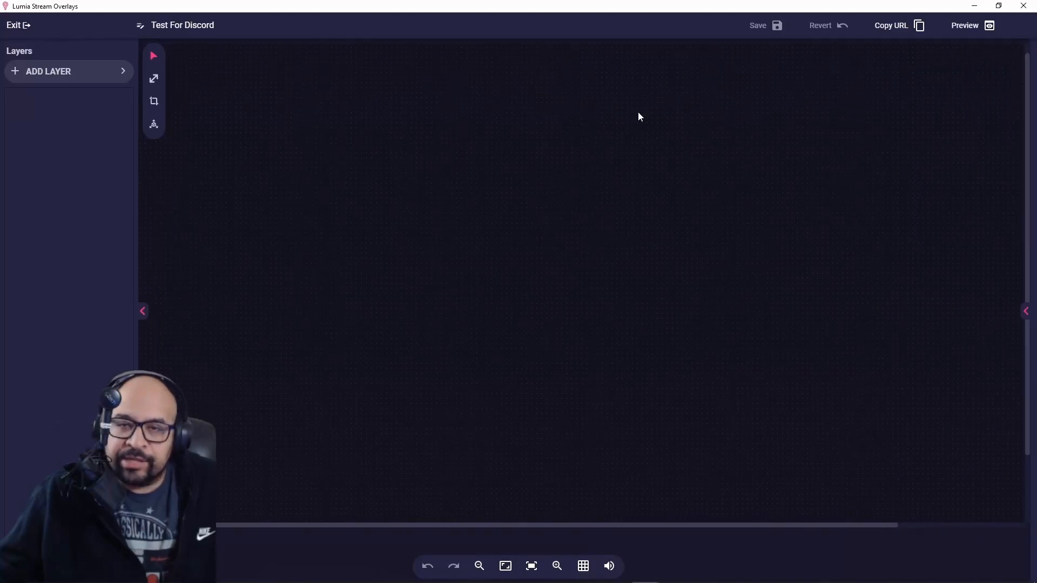
Restore the overlay editor to full size and bring up the Add layer panel.
drag(629, 10, 392, 194)
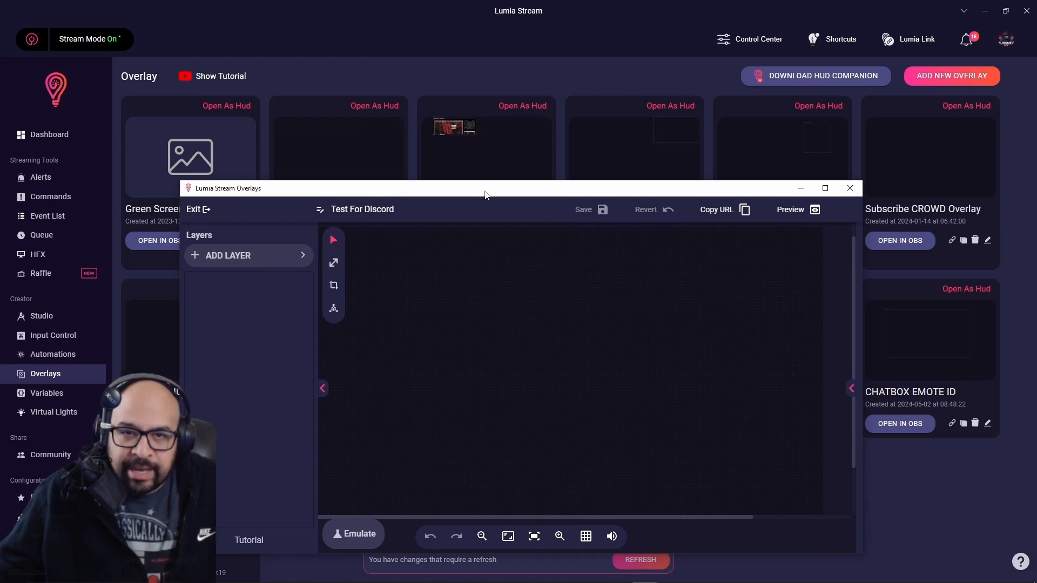
drag(485, 194, 485, 3)
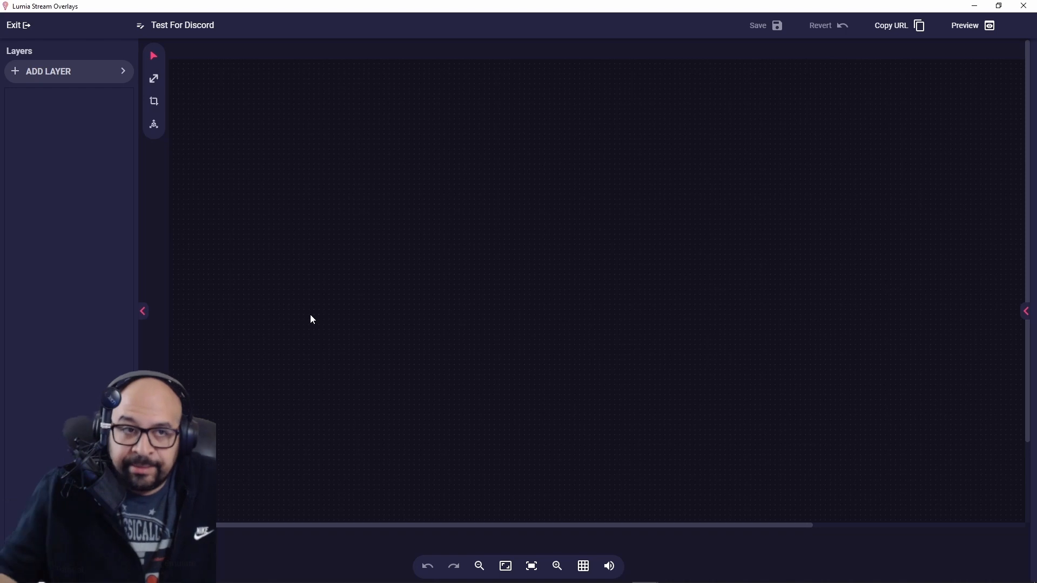
click(65, 76)
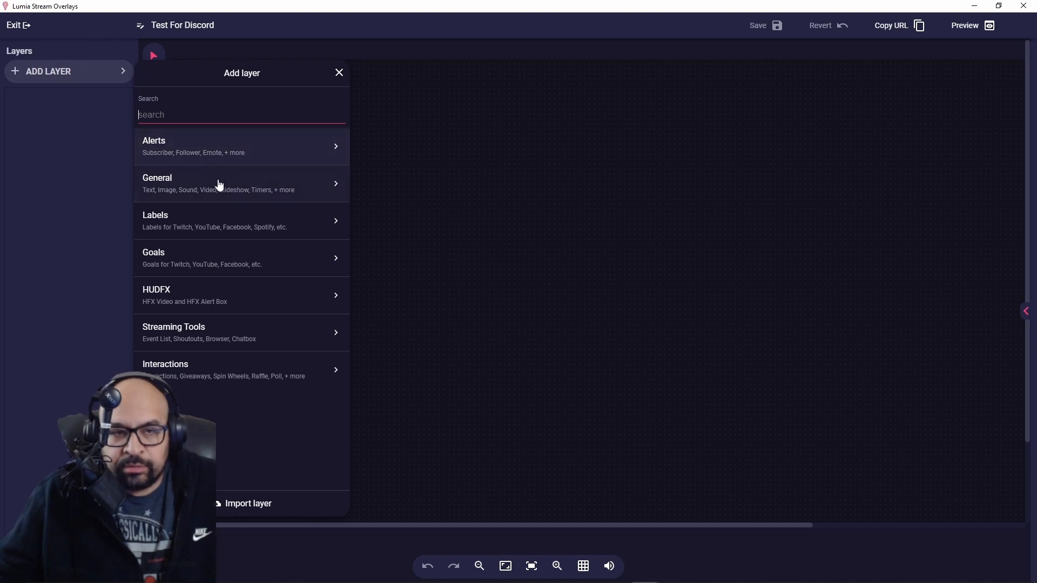
Add a General > Video layer, fit it to the 1920×1080 canvas, and zoom out to view it.
click(221, 195)
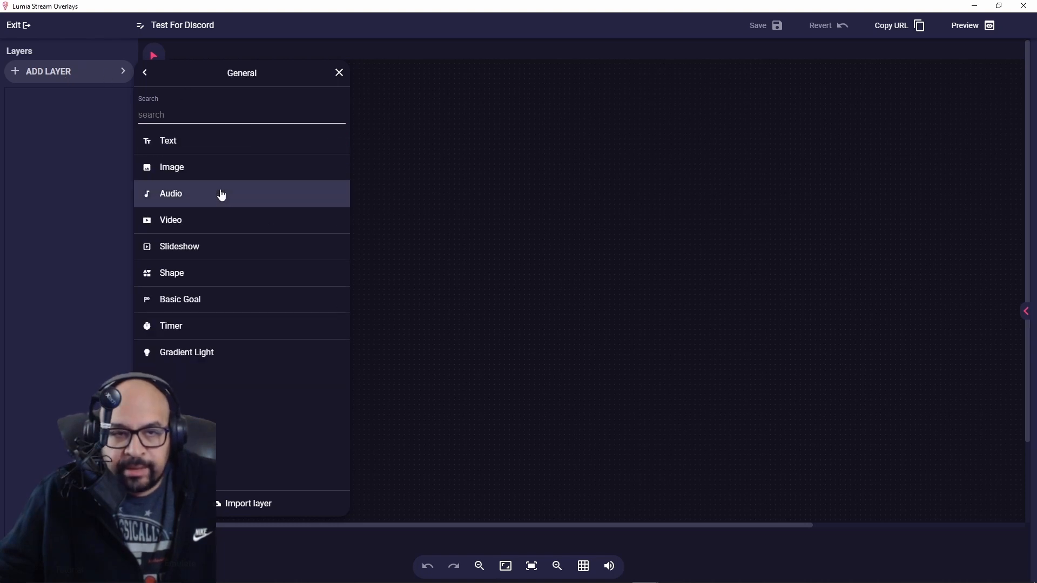
click(224, 229)
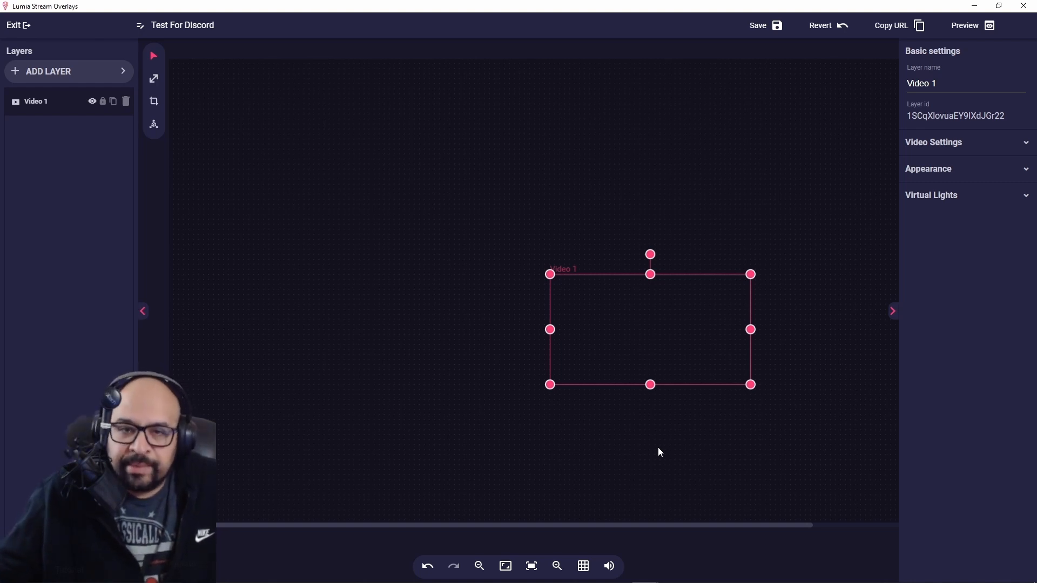
click(948, 172)
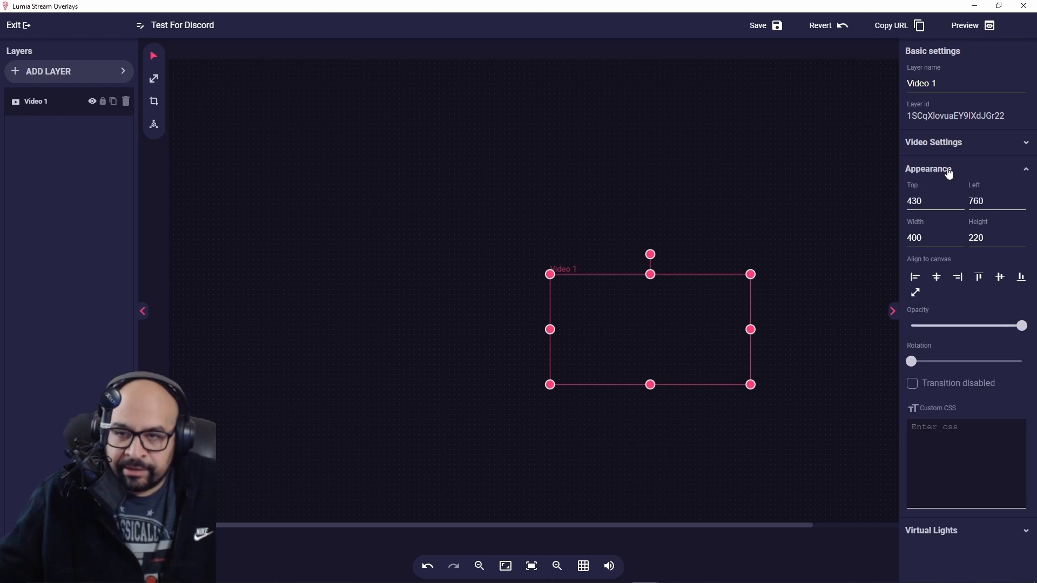
click(916, 295)
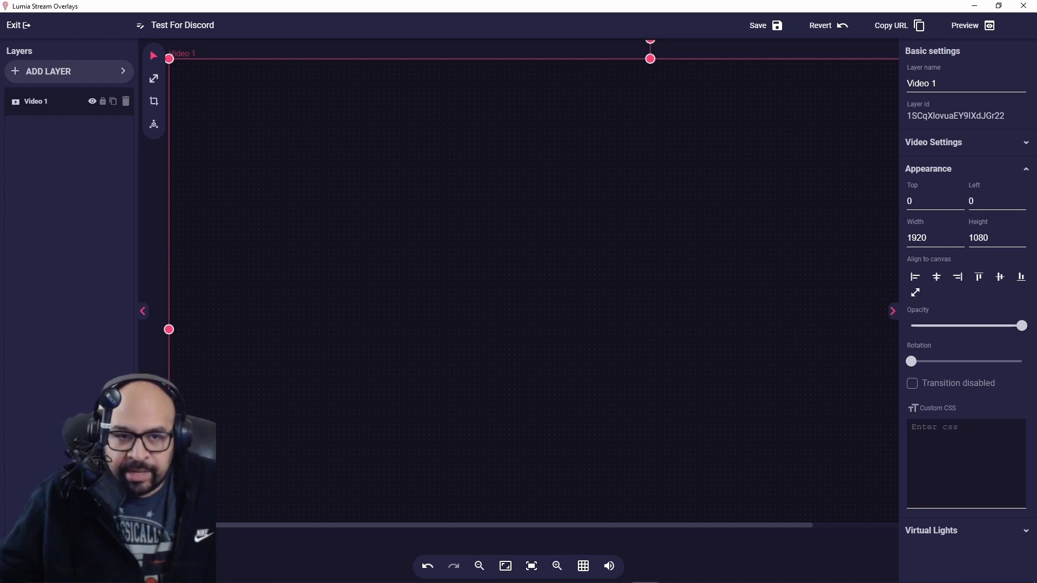
click(480, 567)
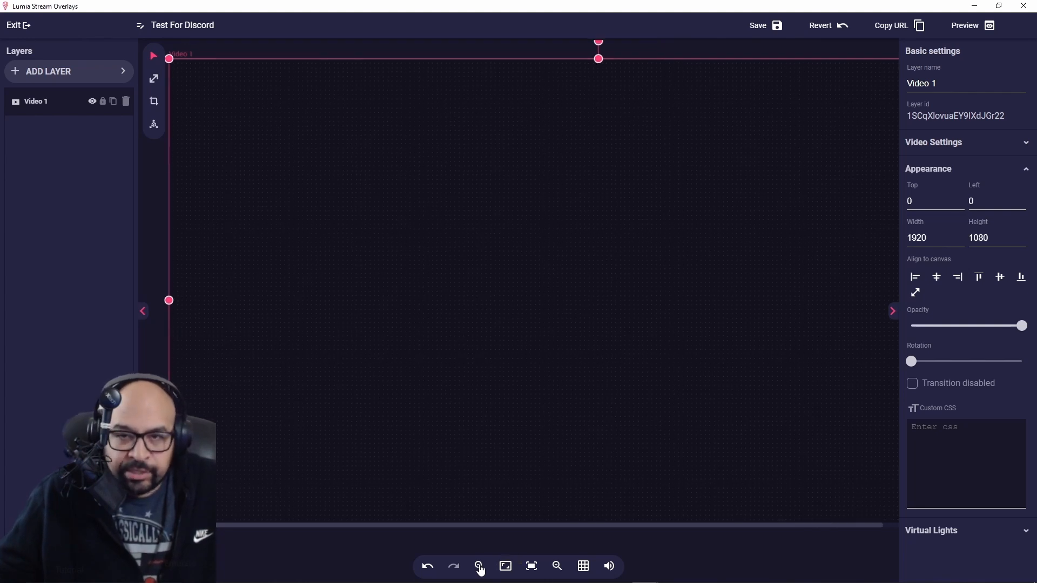
click(480, 567)
click(479, 567)
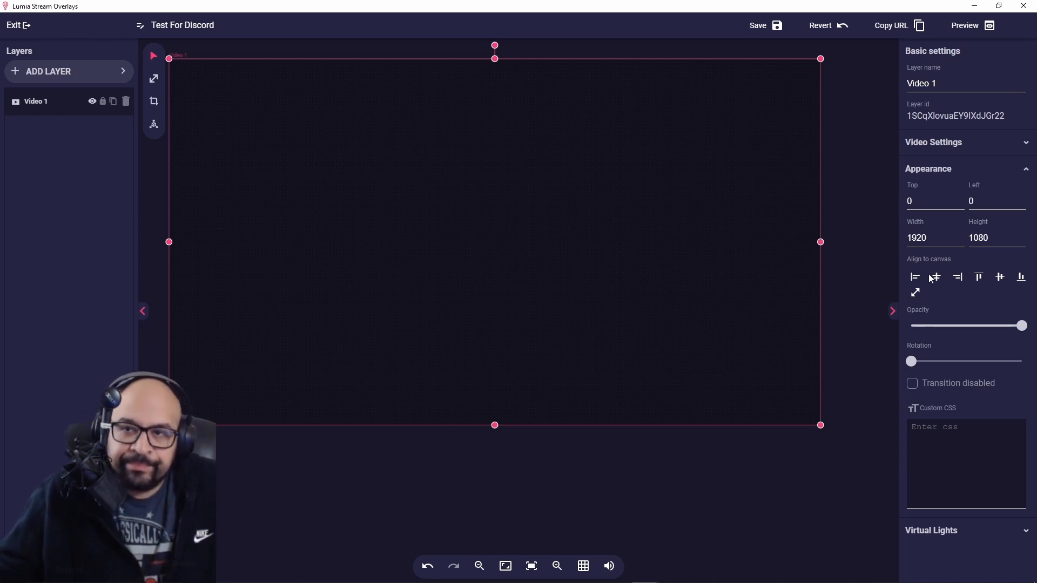
click(986, 150)
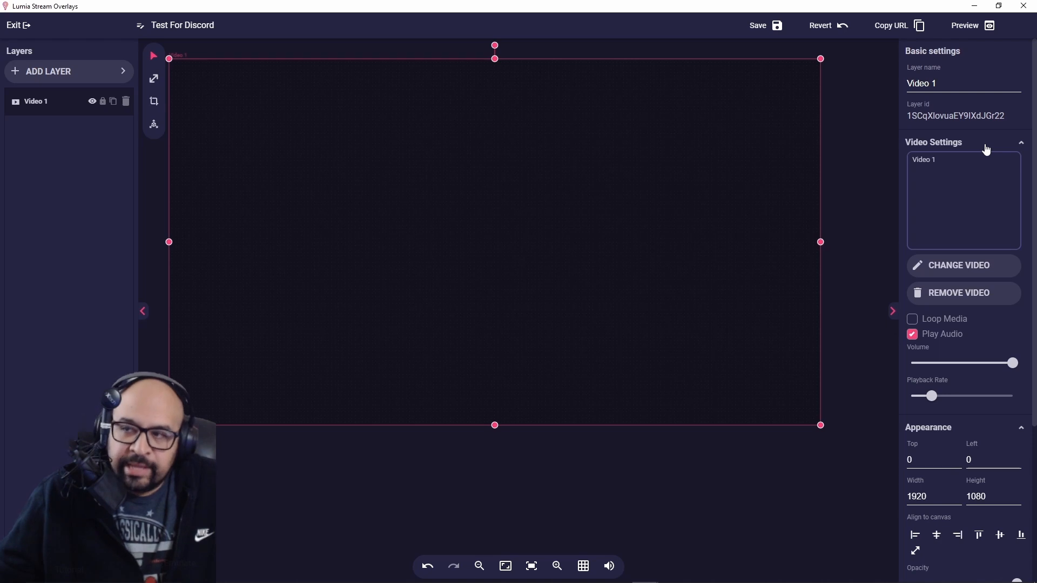
Set the layer's video to Idiot Sandwich.webm from the Media Selector.
click(954, 270)
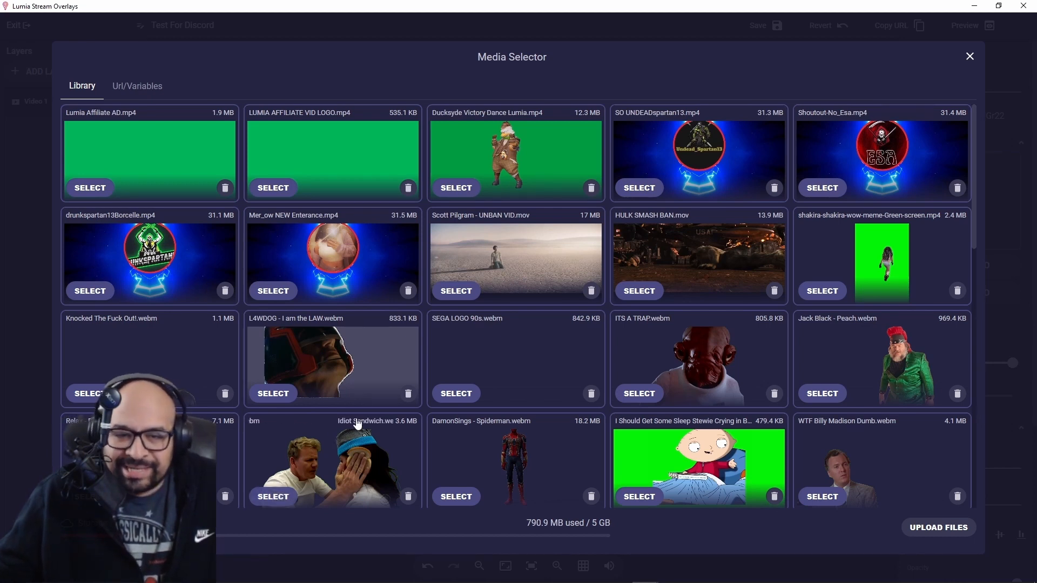
click(273, 496)
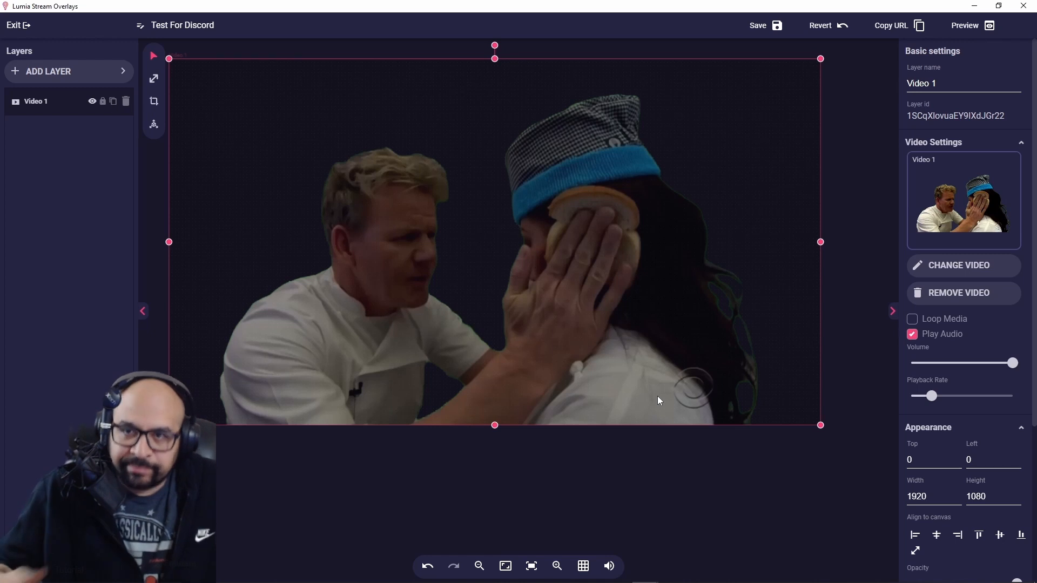
Replace the video layer's name with 'TEST IDIOT SAND'.
click(938, 87)
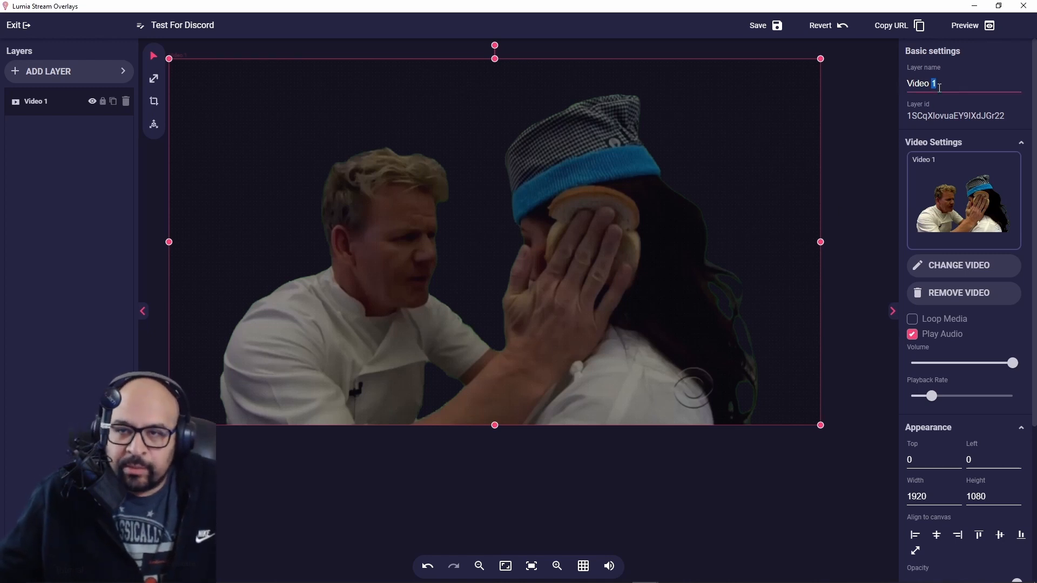
key(ctrl+a)
text(test)
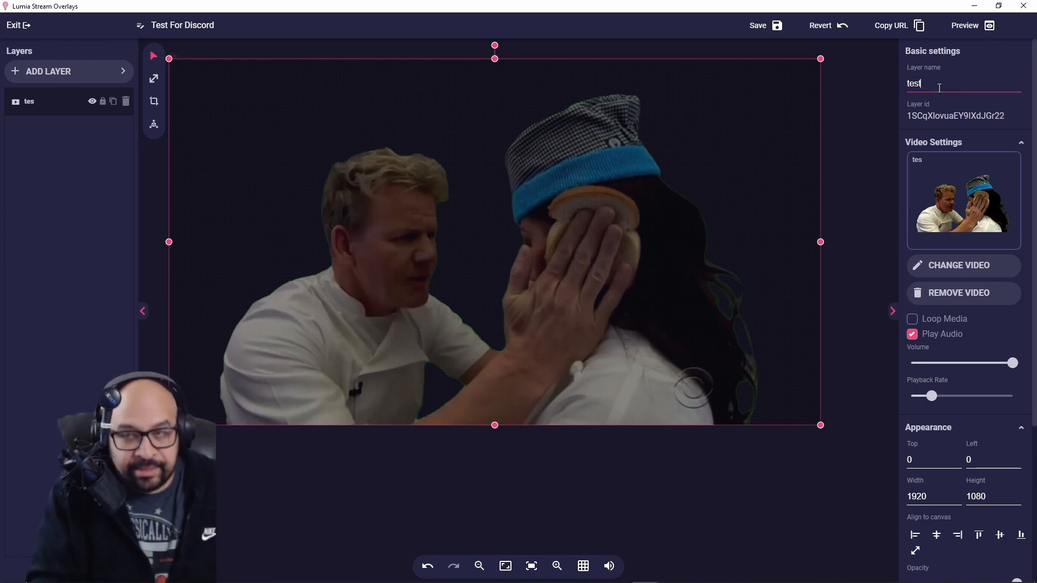
key(BackSpace)
key(BackSpace)
key(BackSpace)
key(BackSpace)
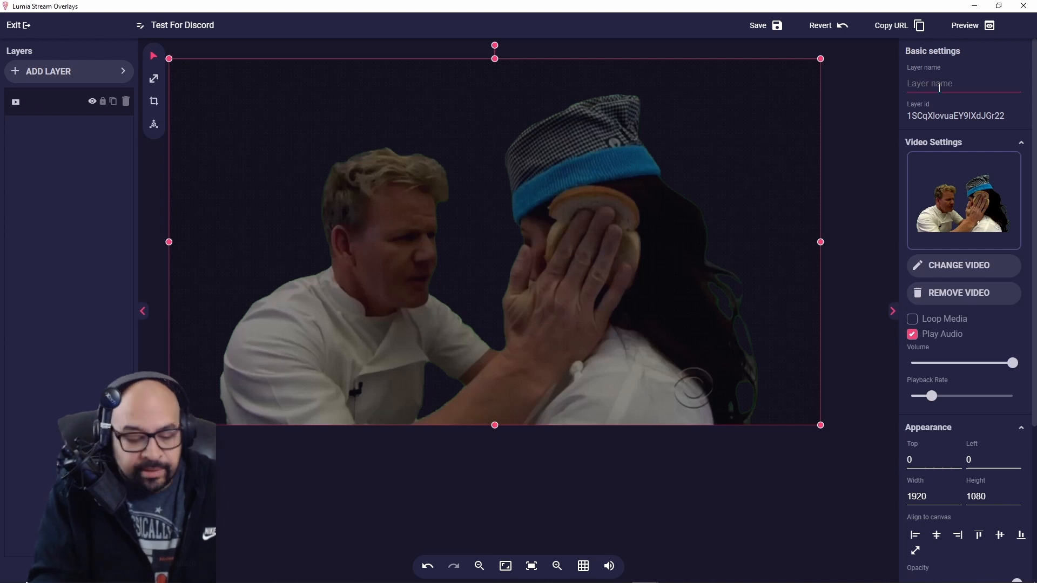
text(TEST IDIOT SAND)
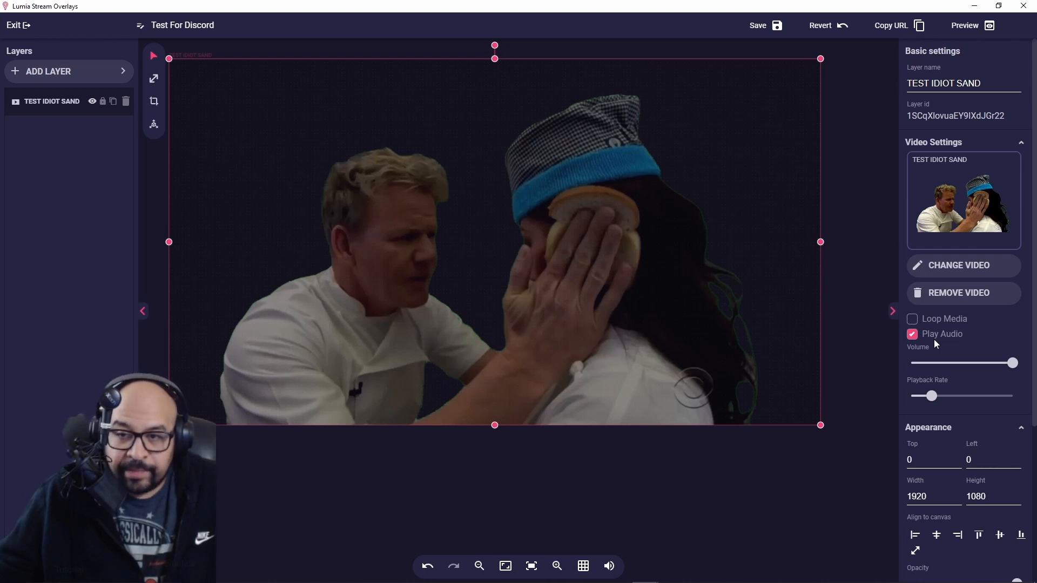
Save the Test For Discord overlay from the editor's top bar.
mouse_move(1018, 366)
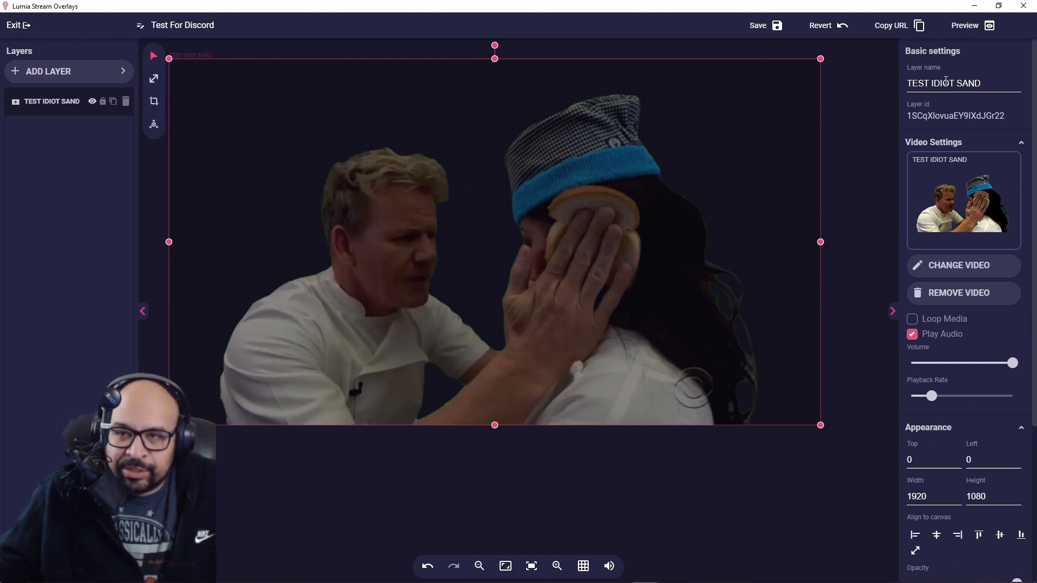
click(777, 27)
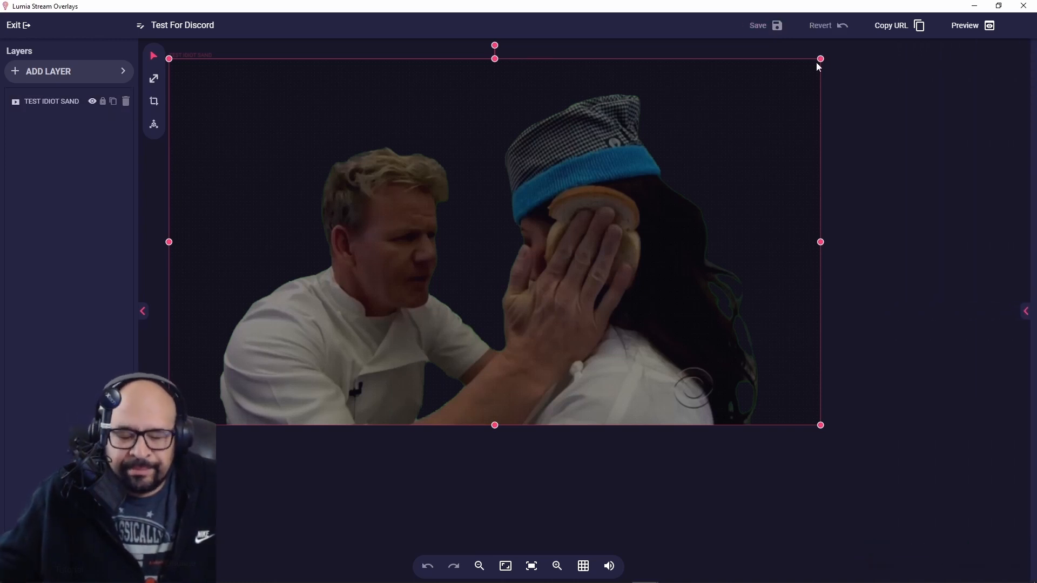
Close the editor, refresh the overlays list, and reopen the Test For Discord overlay.
click(1024, 7)
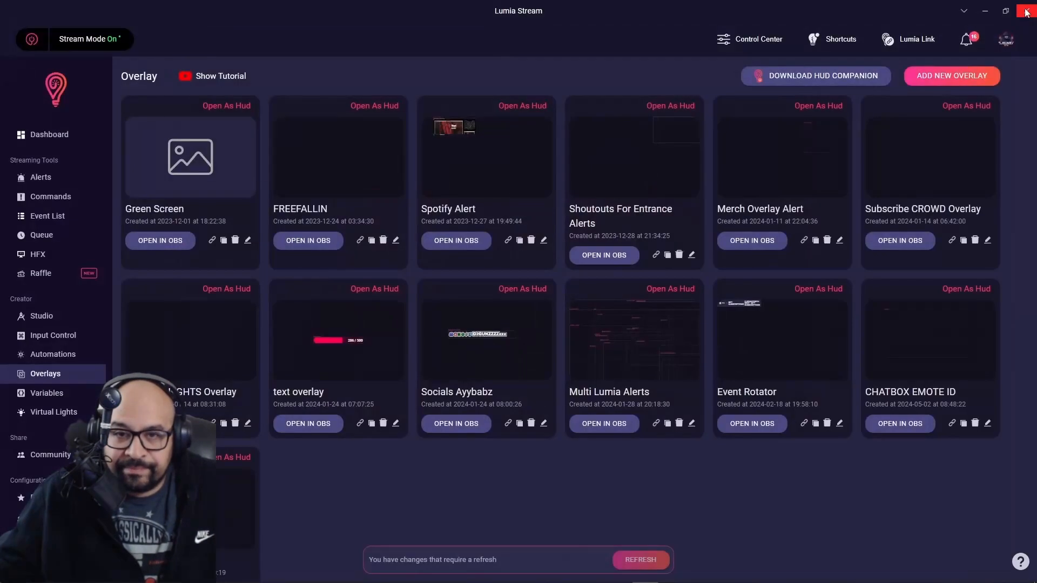
click(641, 560)
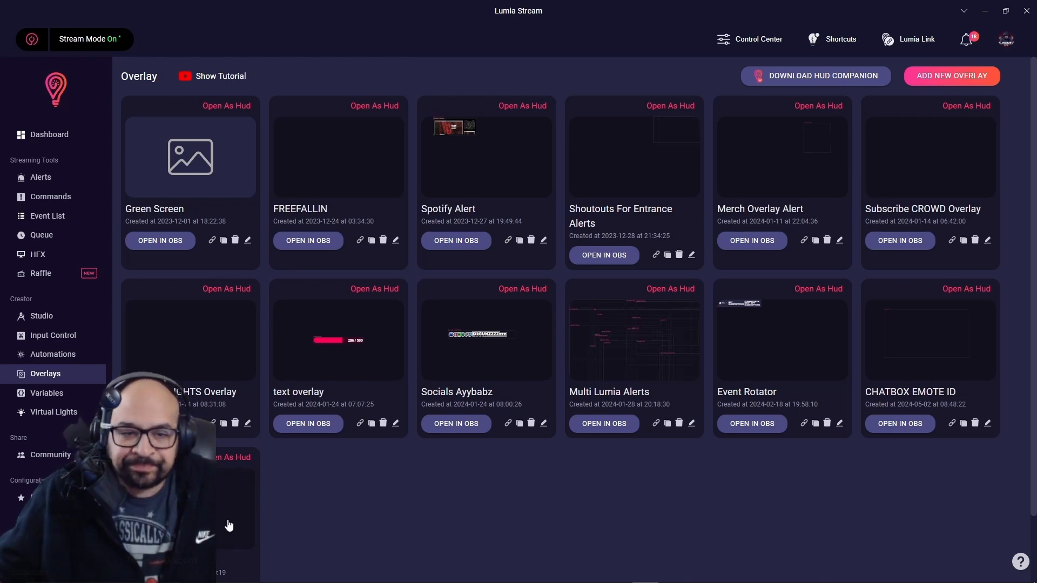
scroll(345, 483, down, 2)
click(217, 434)
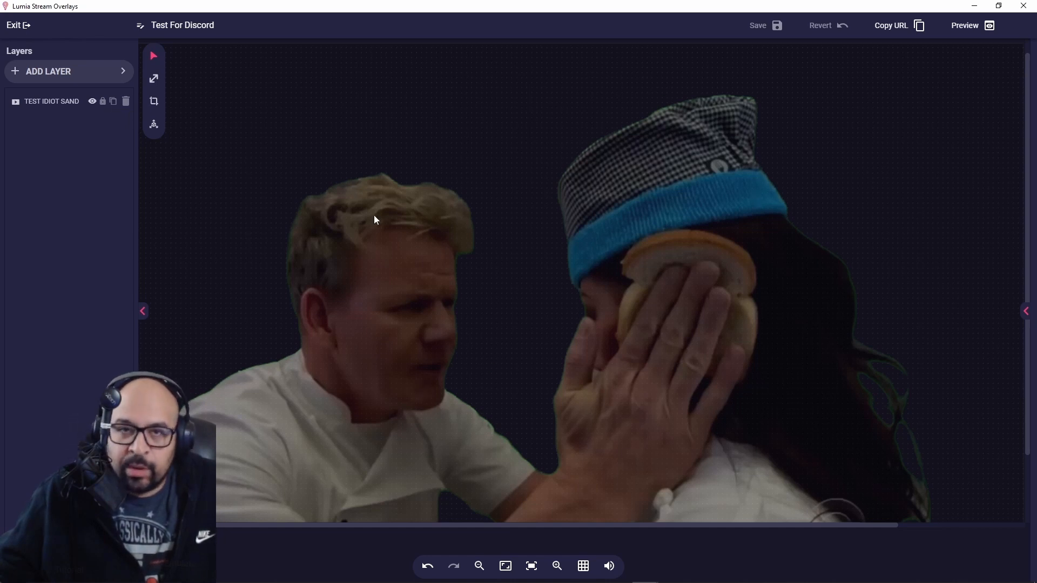
Hide the TEST IDIOT SAND layer, save, close the editor and reopen Test For Discord.
click(92, 103)
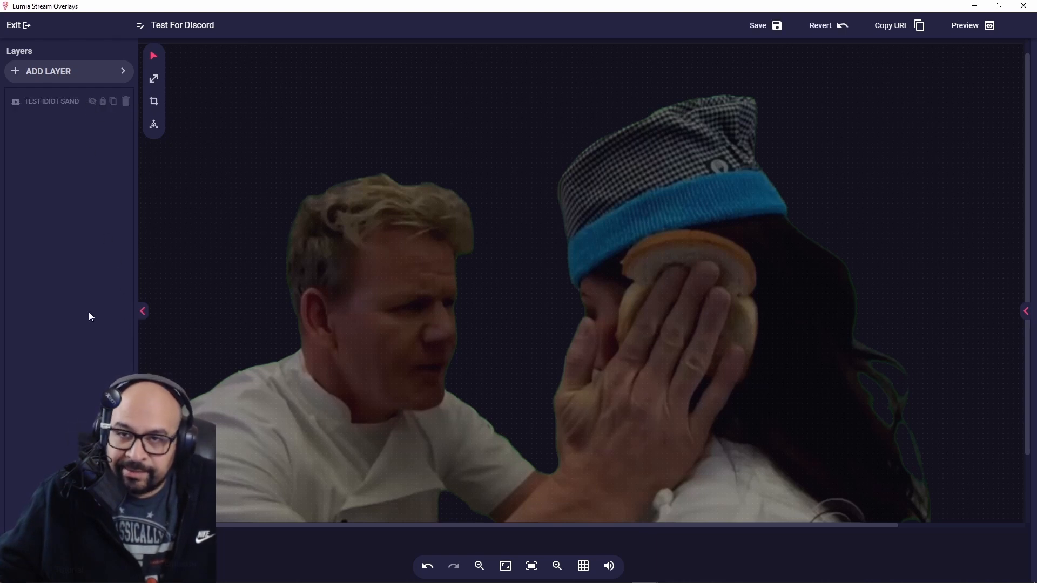
click(778, 26)
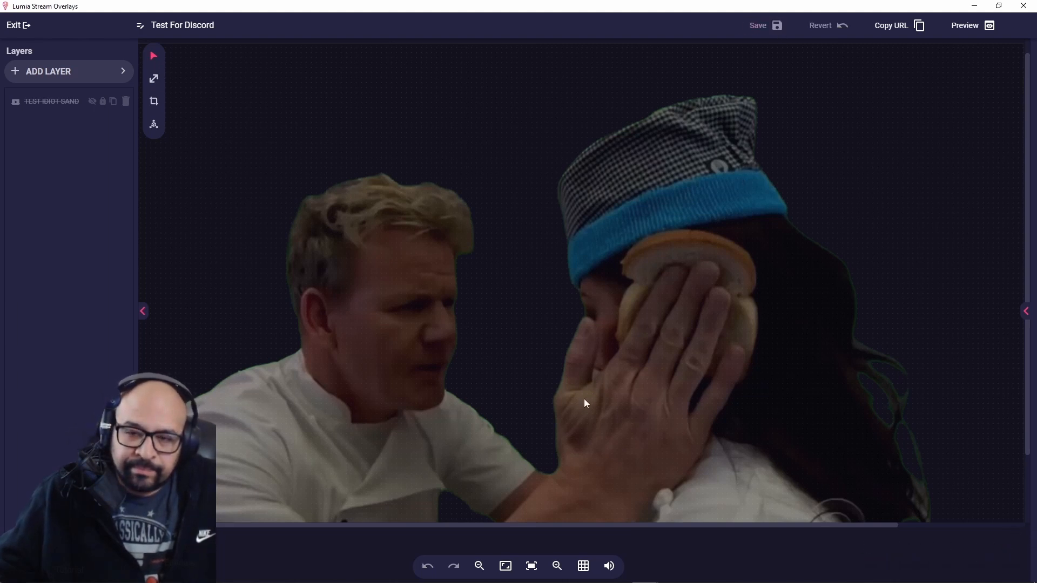
click(1022, 10)
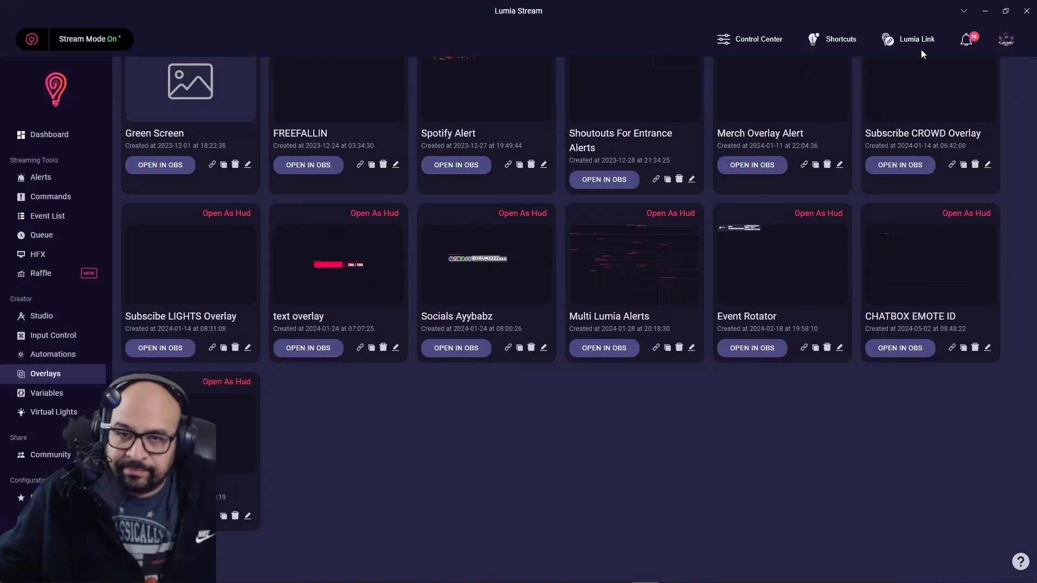
click(221, 425)
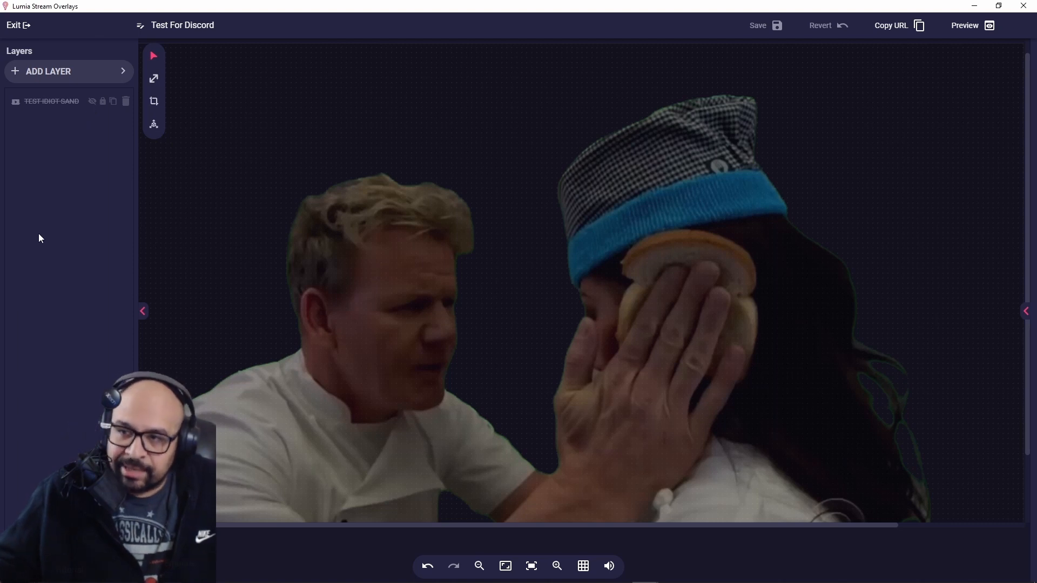
Make TEST IDIOT SAND visible and save, then hide it again and save the overlay.
click(92, 104)
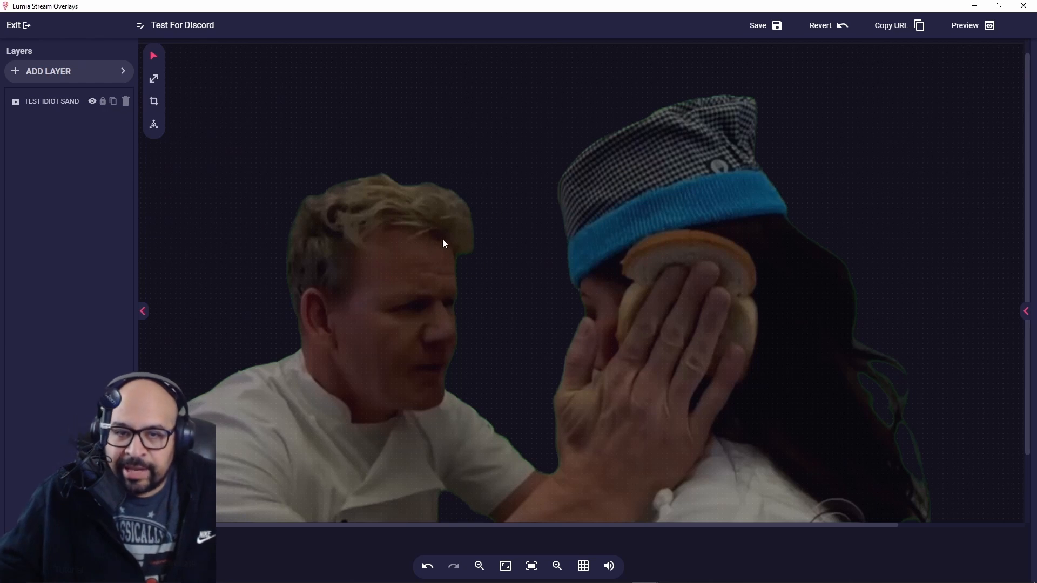
click(424, 199)
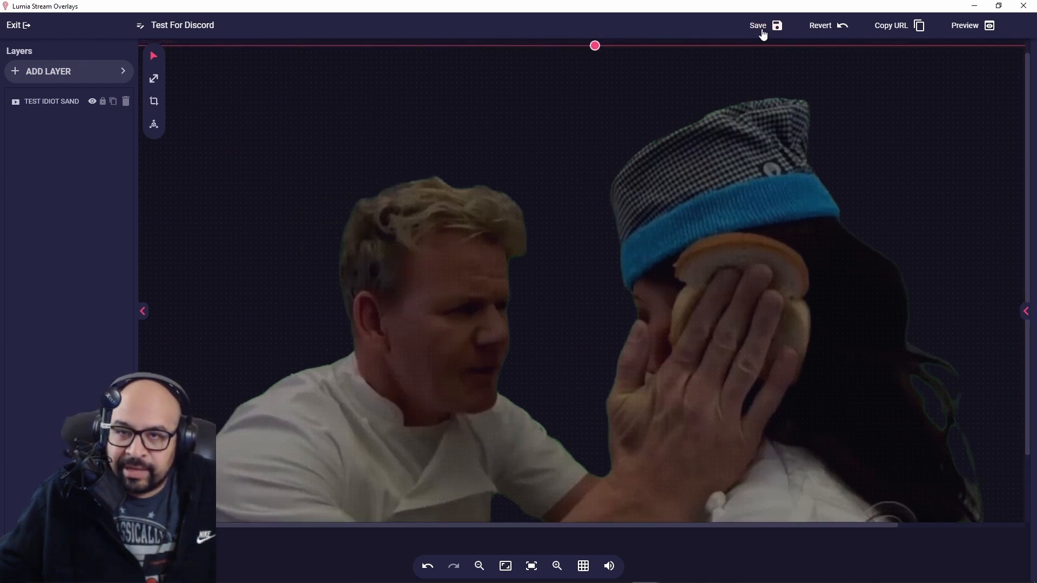
click(768, 32)
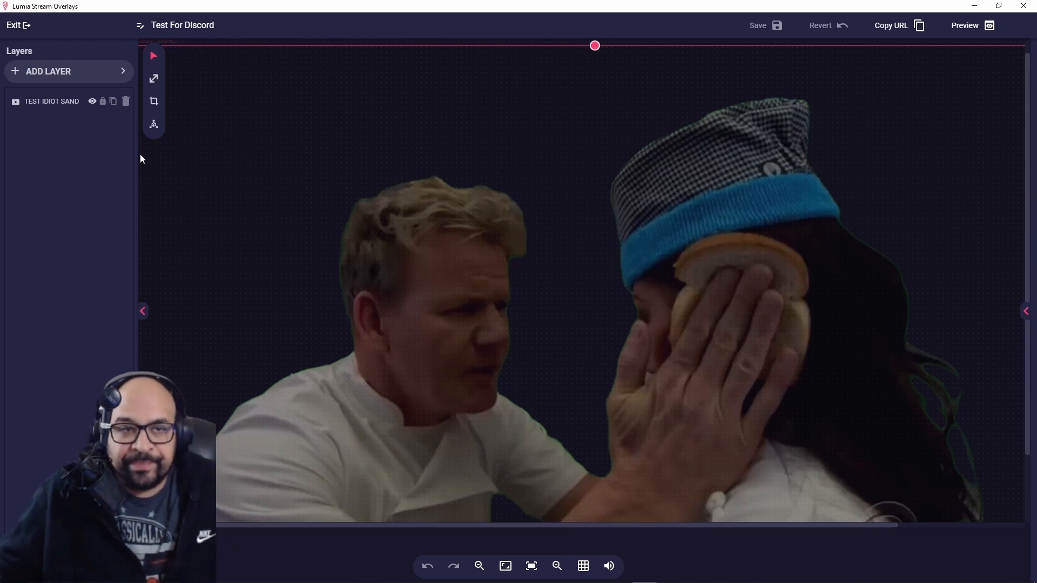
click(92, 102)
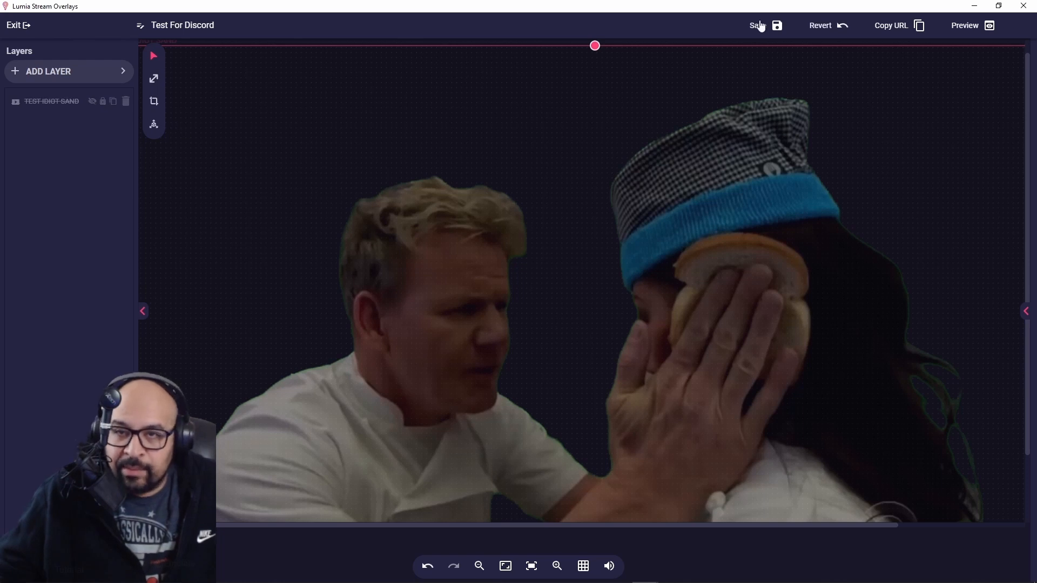
click(776, 25)
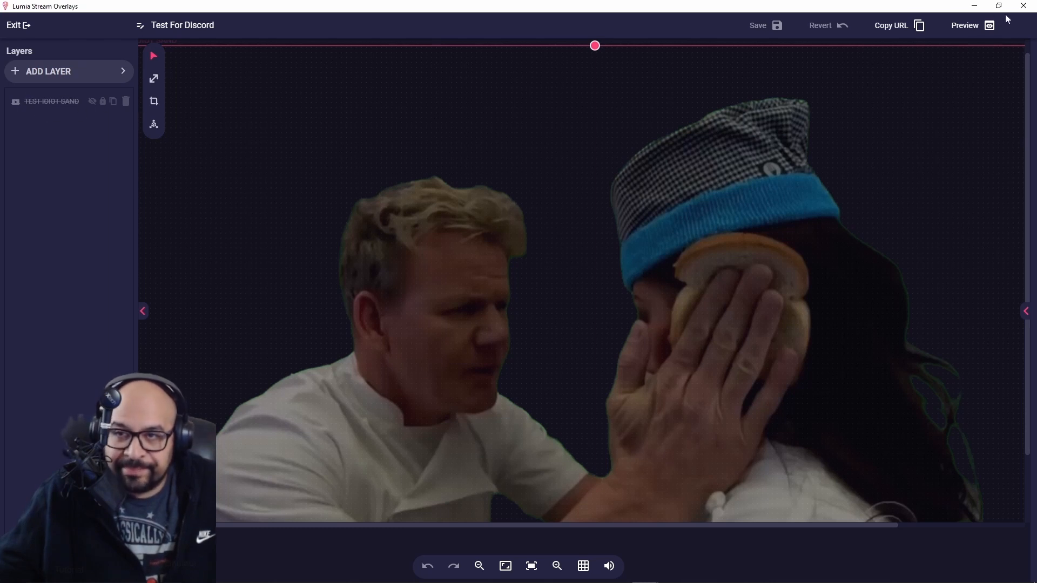
Close the overlay editor and go to the Chat Commands page.
click(1025, 6)
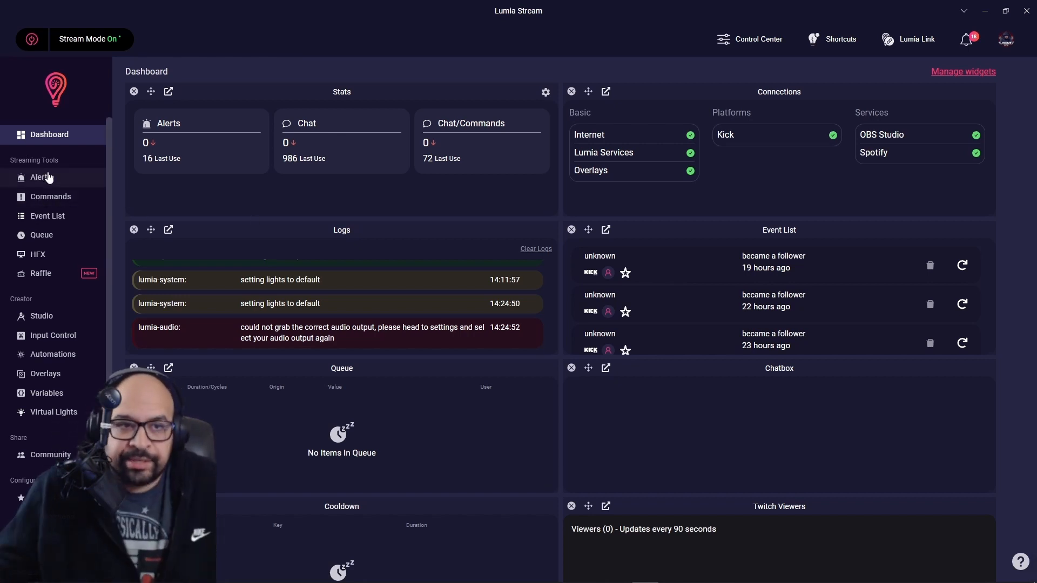
click(59, 202)
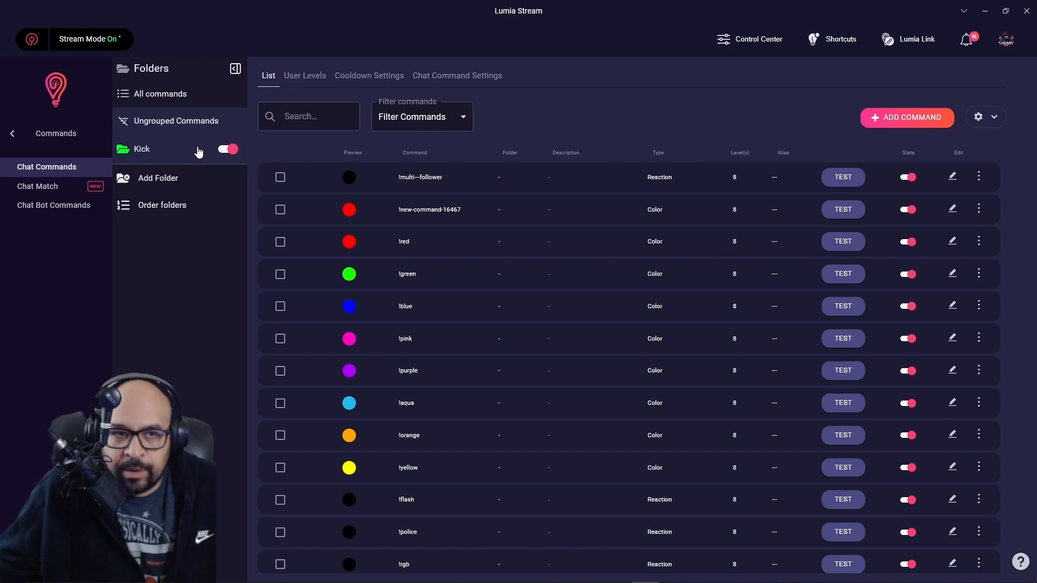
Open the Kick folder to list commands like !lumia and !idiot-sandwich.
click(148, 151)
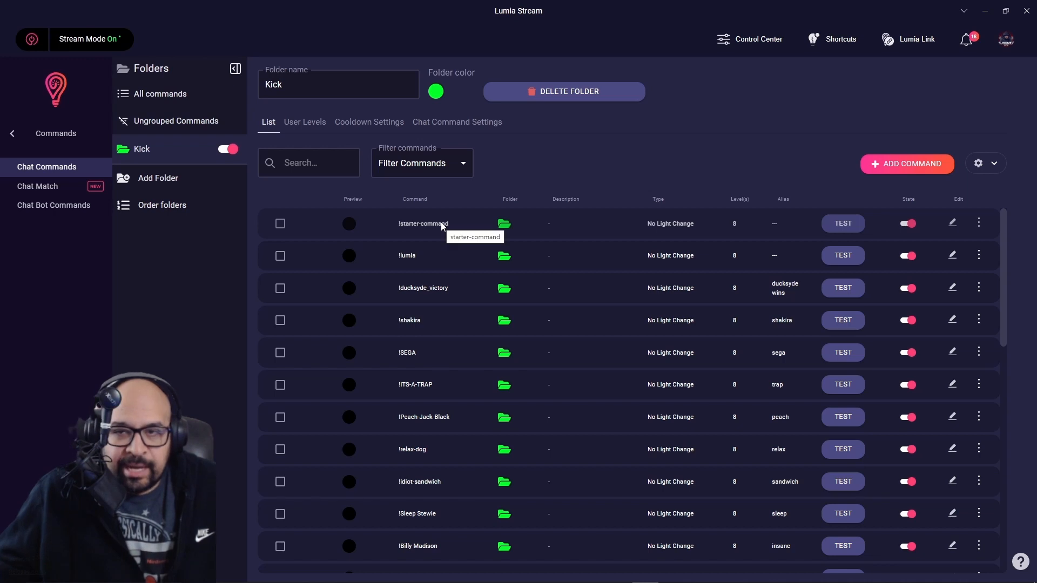
Add a new command from scratch, starter-command-152200, and view its General settings.
click(909, 171)
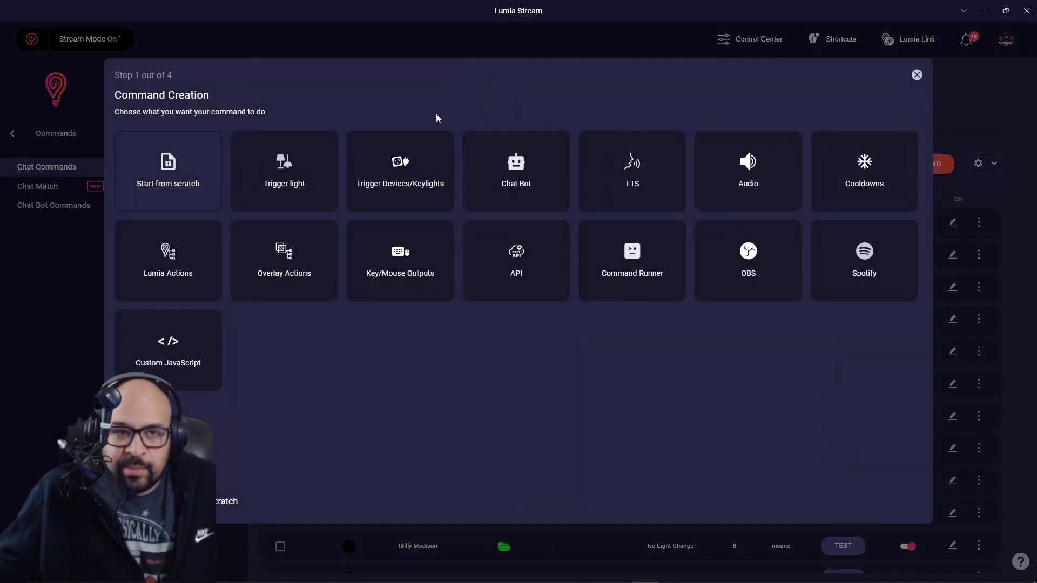
click(158, 186)
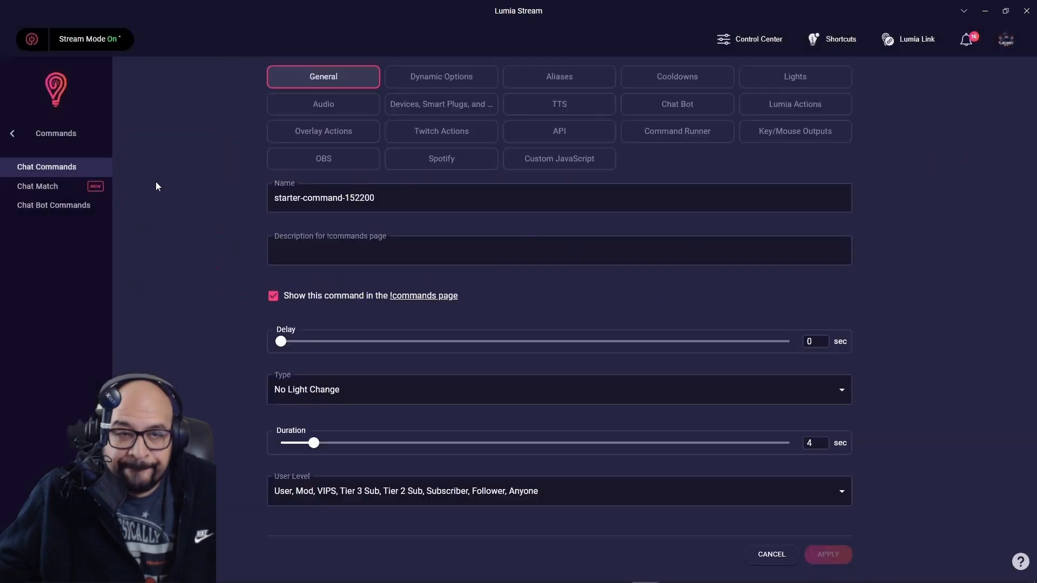
click(321, 84)
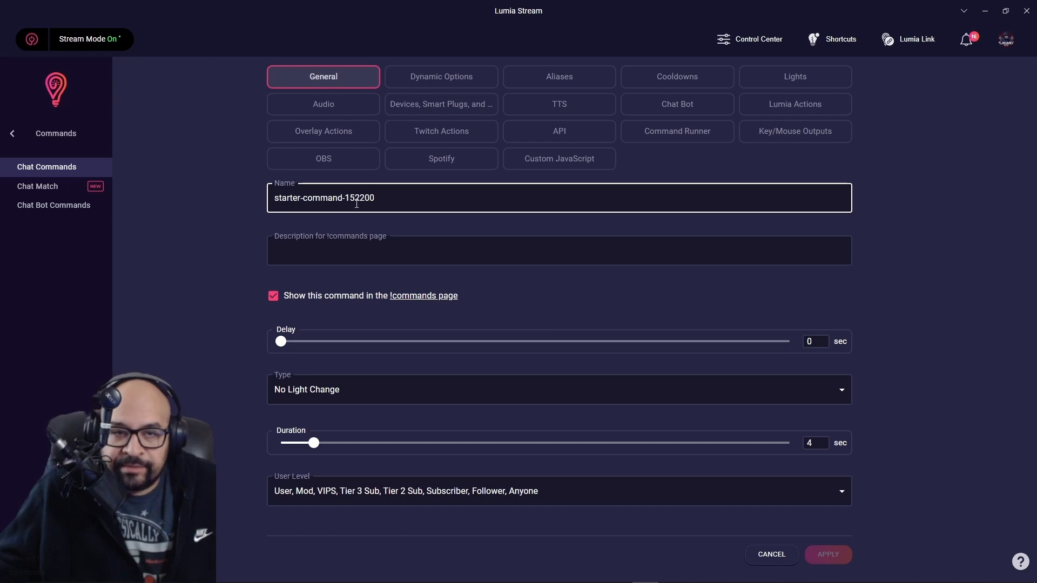
Name the command 'sandwiches' and set its duration to 7 sec.
click(405, 198)
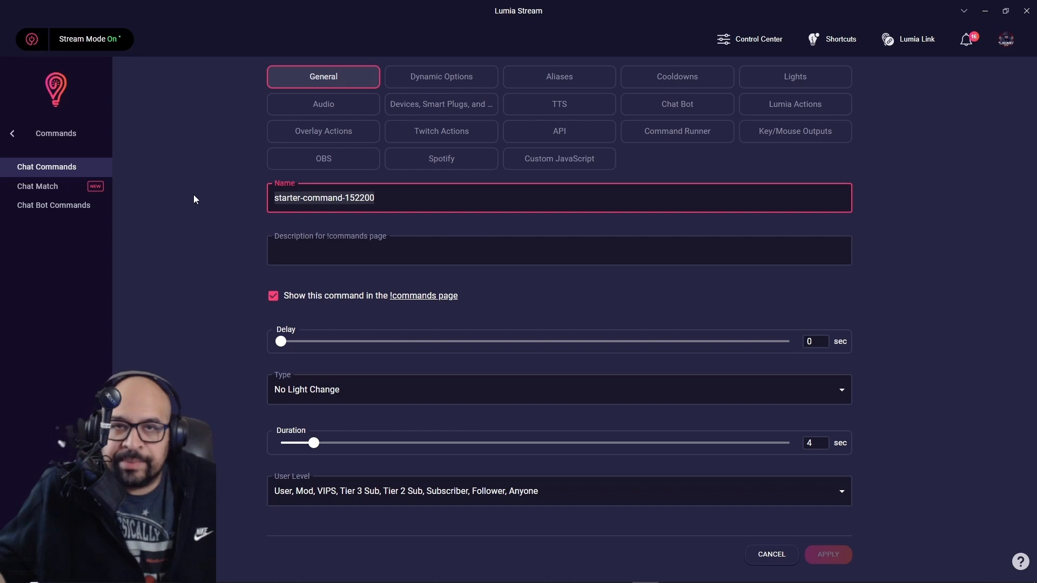
text(sand)
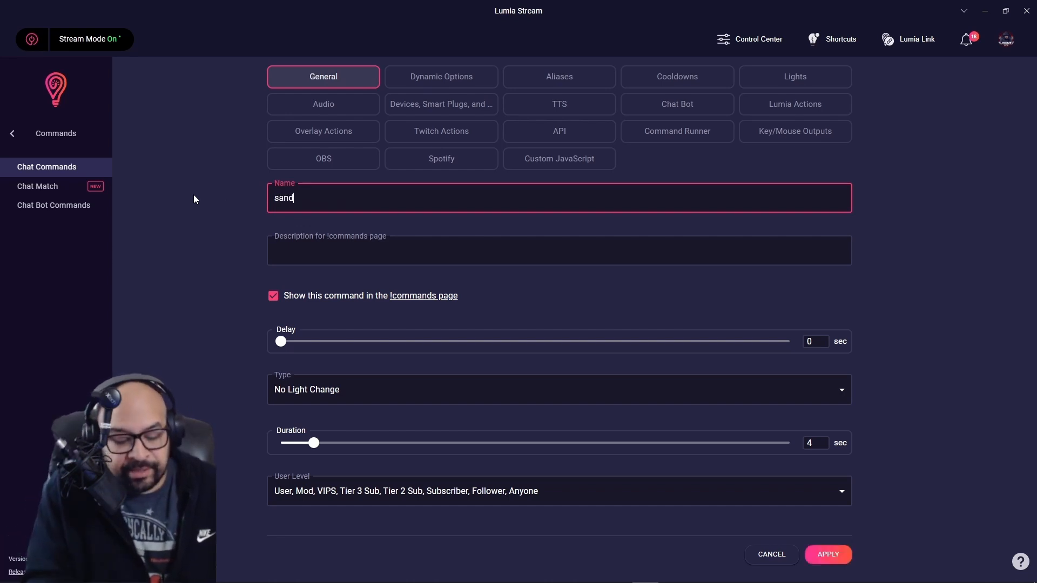
text(wich)
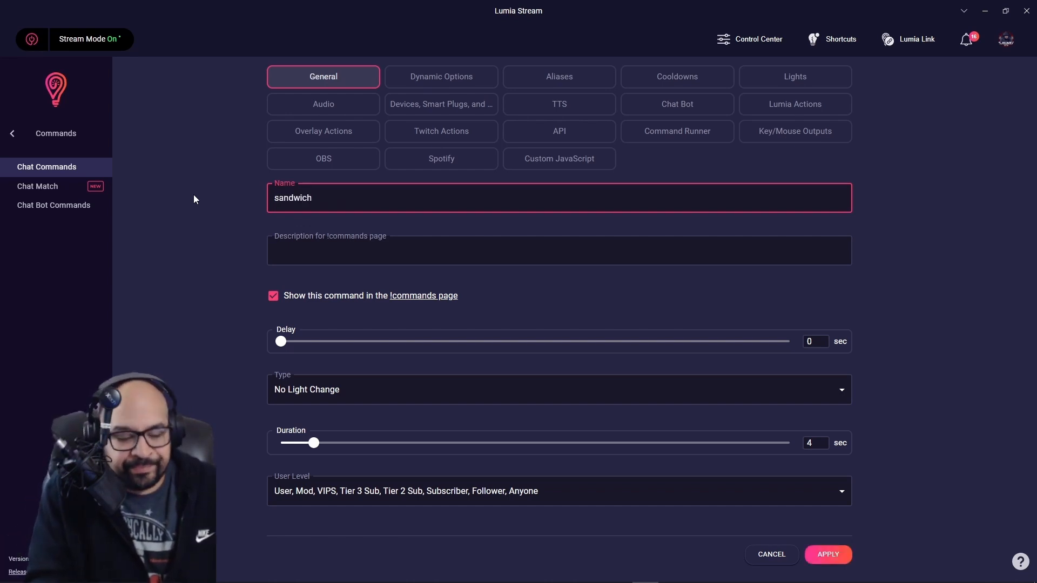
text(es)
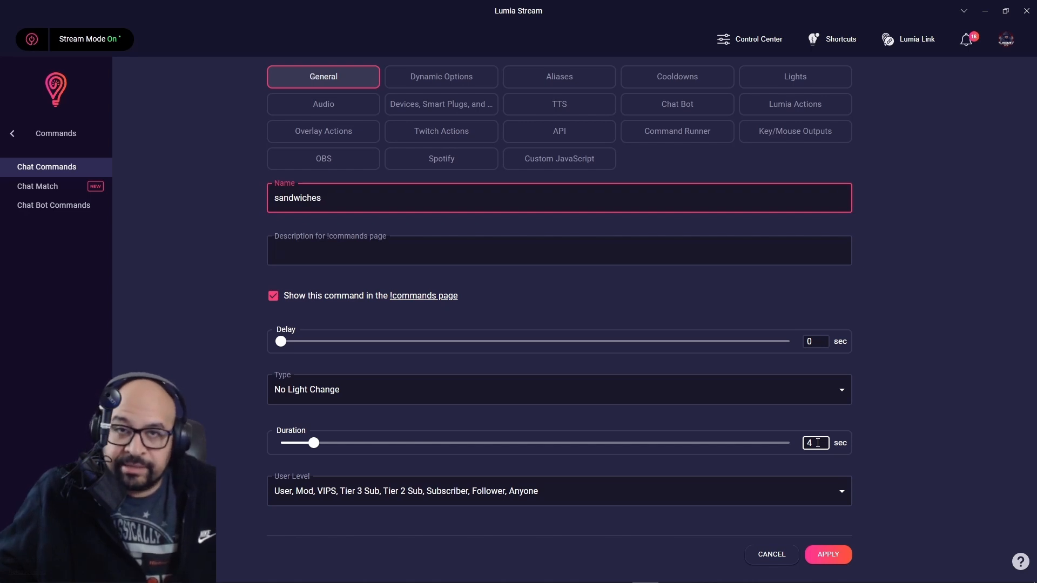
drag(312, 443, 340, 450)
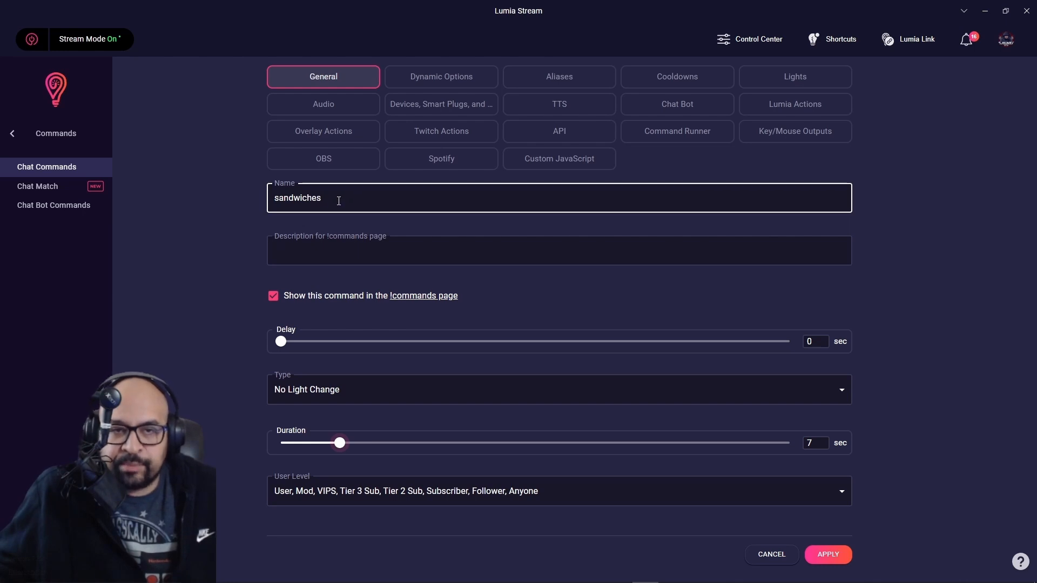
Add the aliases 'sandwiches' and 'sand' to the command.
click(536, 82)
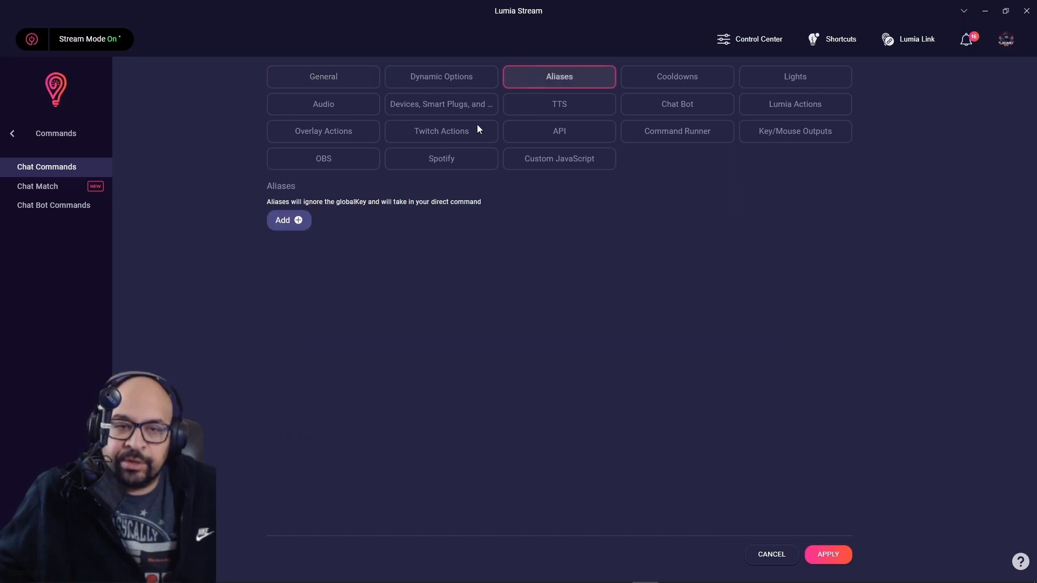
click(297, 227)
text(san)
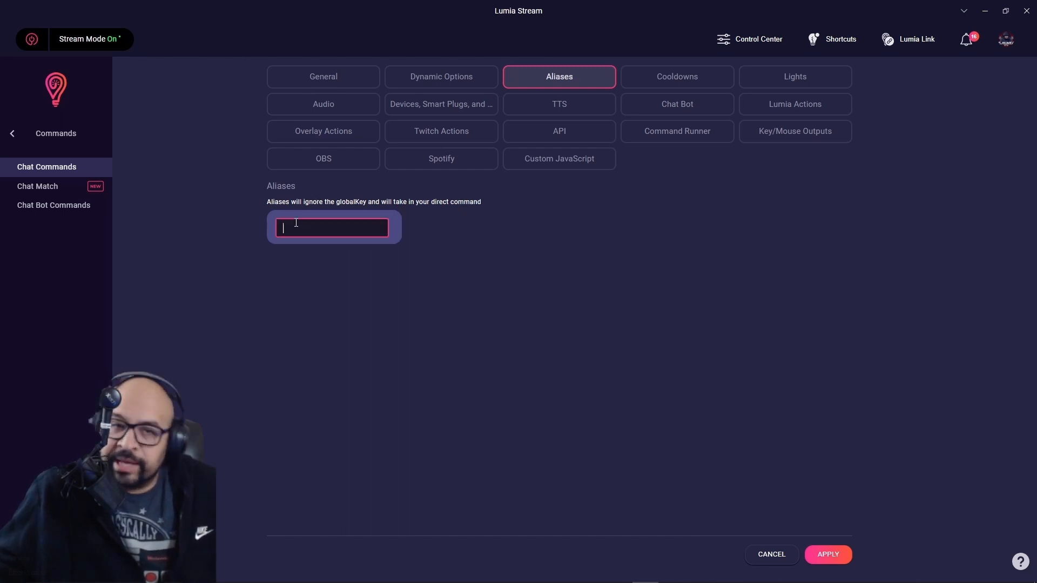
text(dwiches)
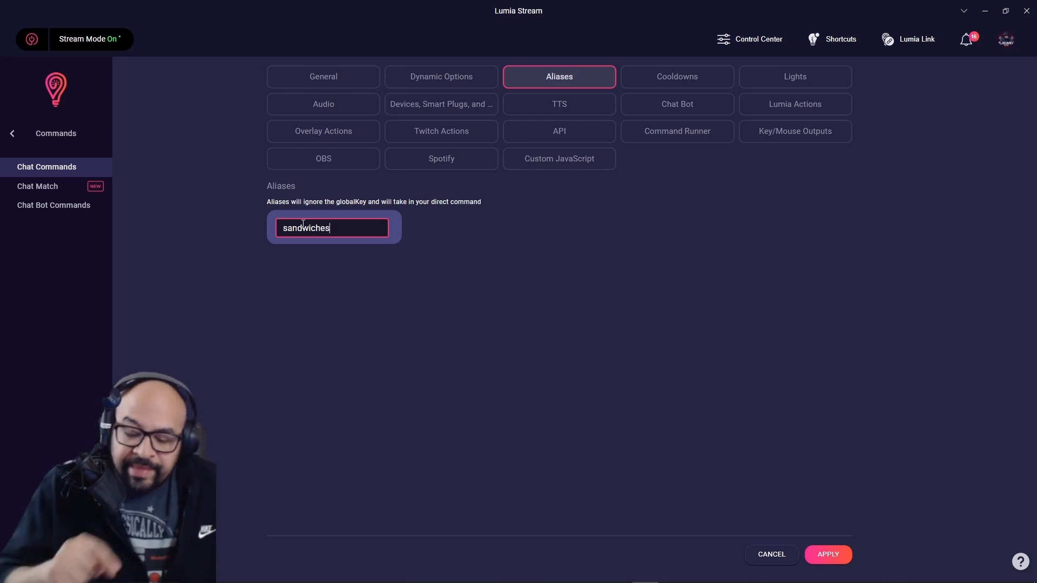
key(Return)
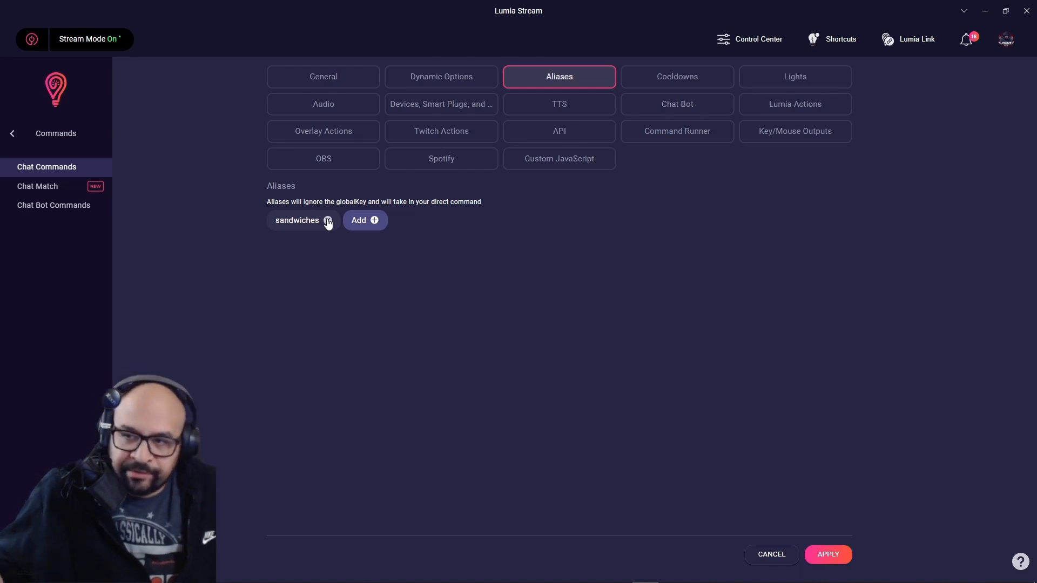
click(374, 222)
text(sand)
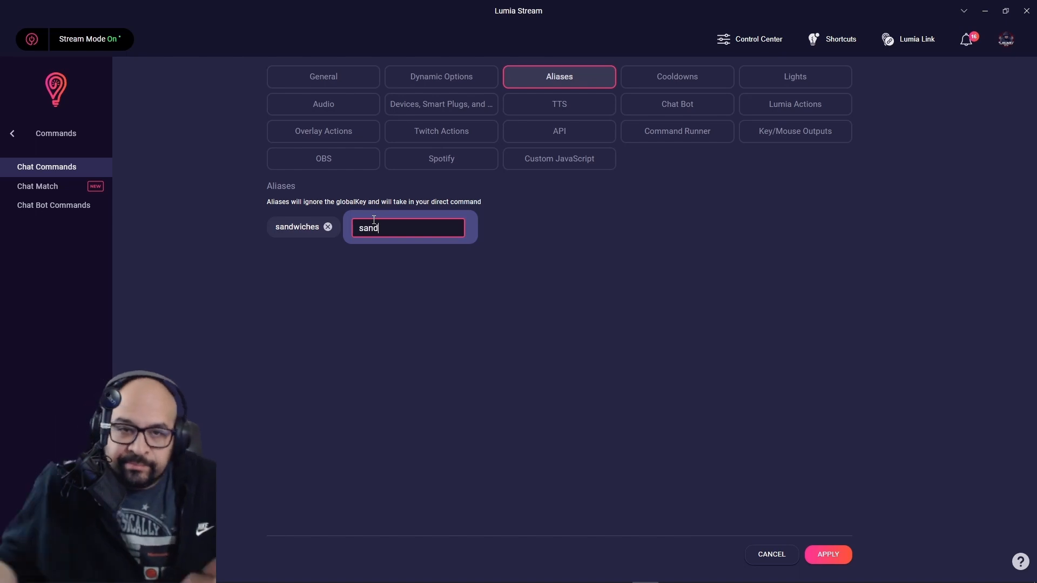
key(Return)
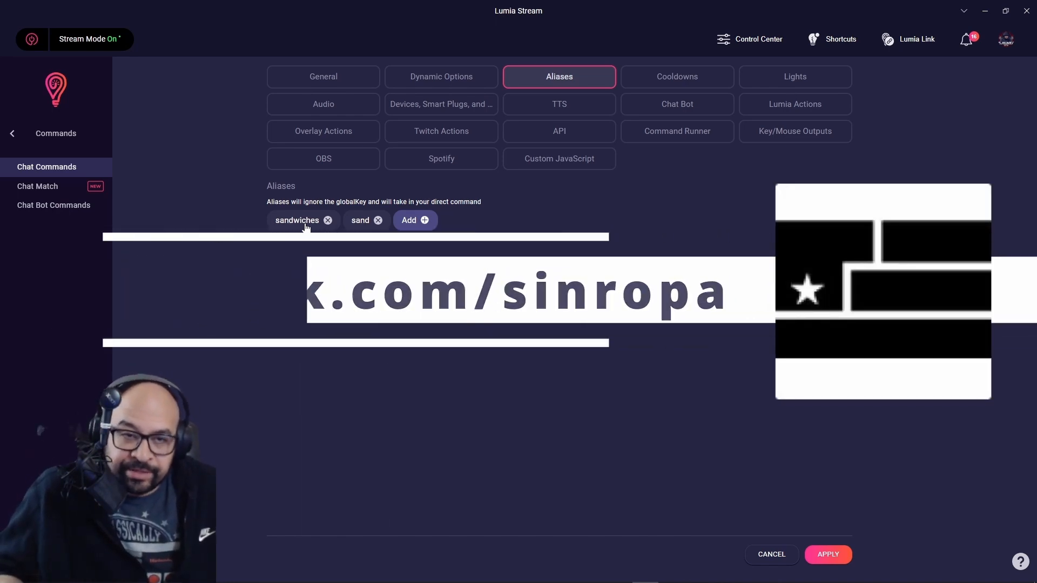
Type a third alias 'let's go now', then erase it and discard the empty entry.
click(429, 226)
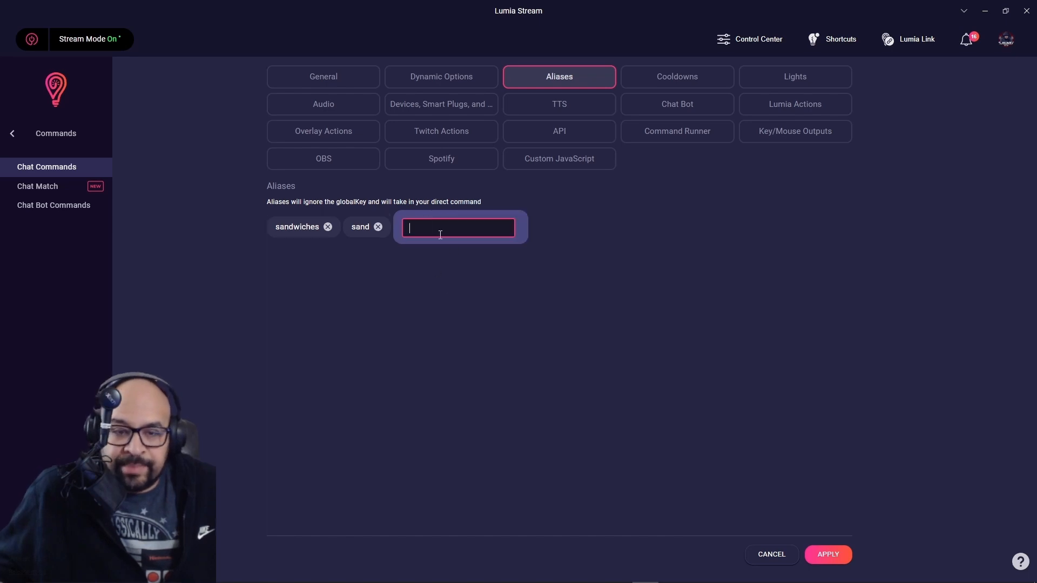
text(let)
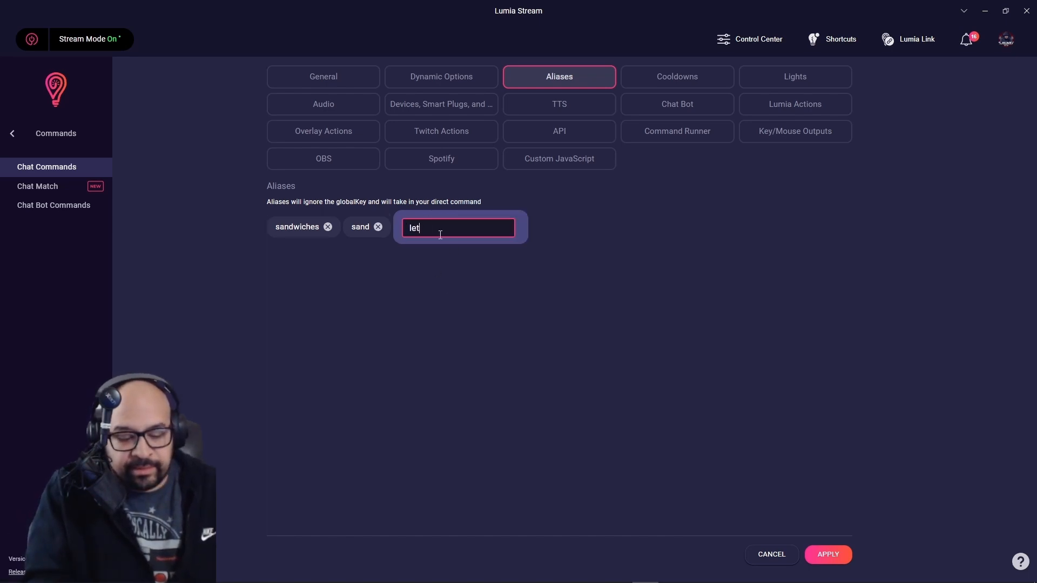
key(BackSpace)
key(BackSpace)
key(BackSpace)
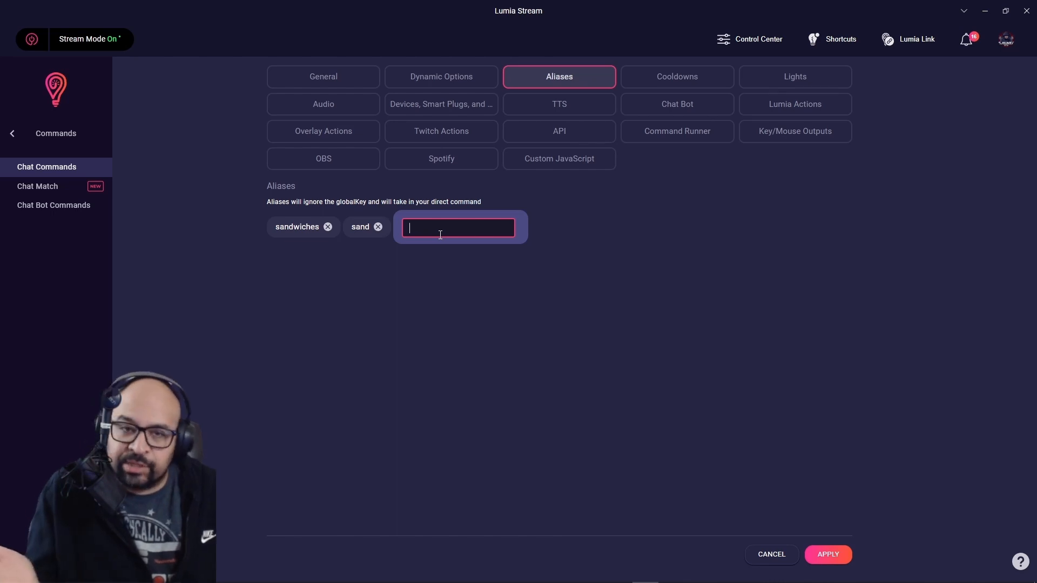
text(let's go)
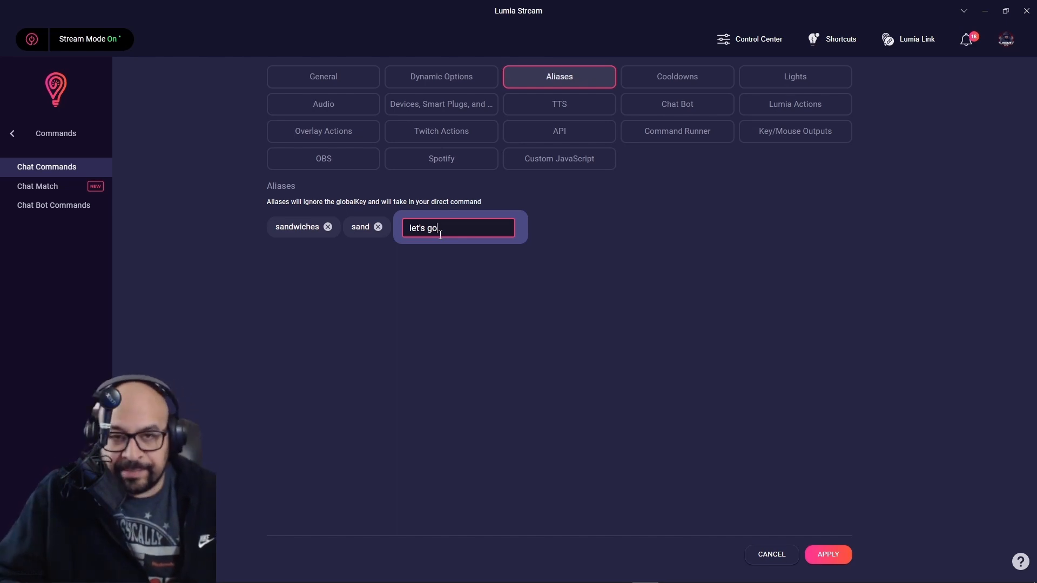
text( now)
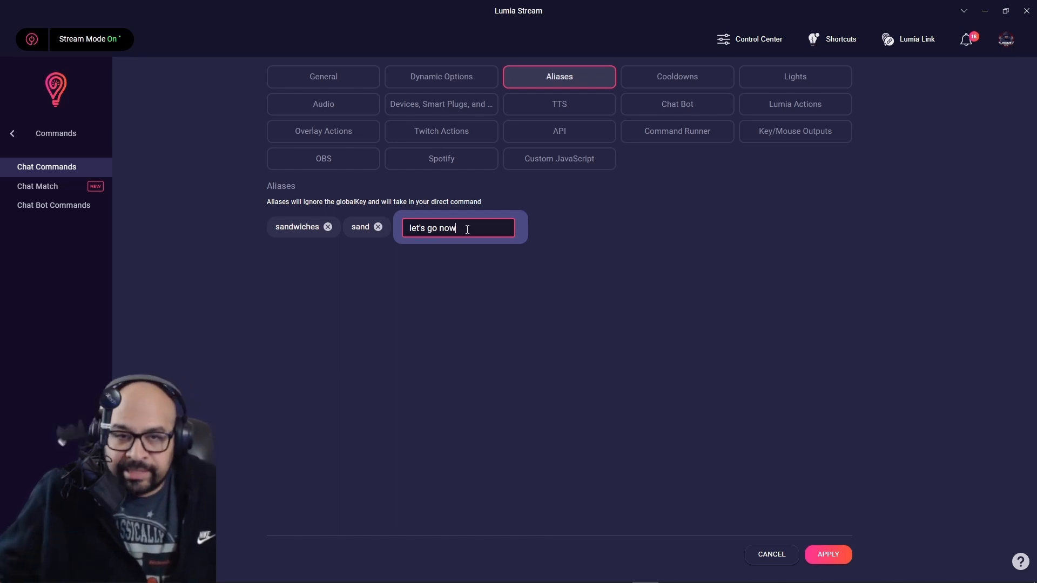
key(shift+Left)
key(shift+Left)
key(shift+Left)
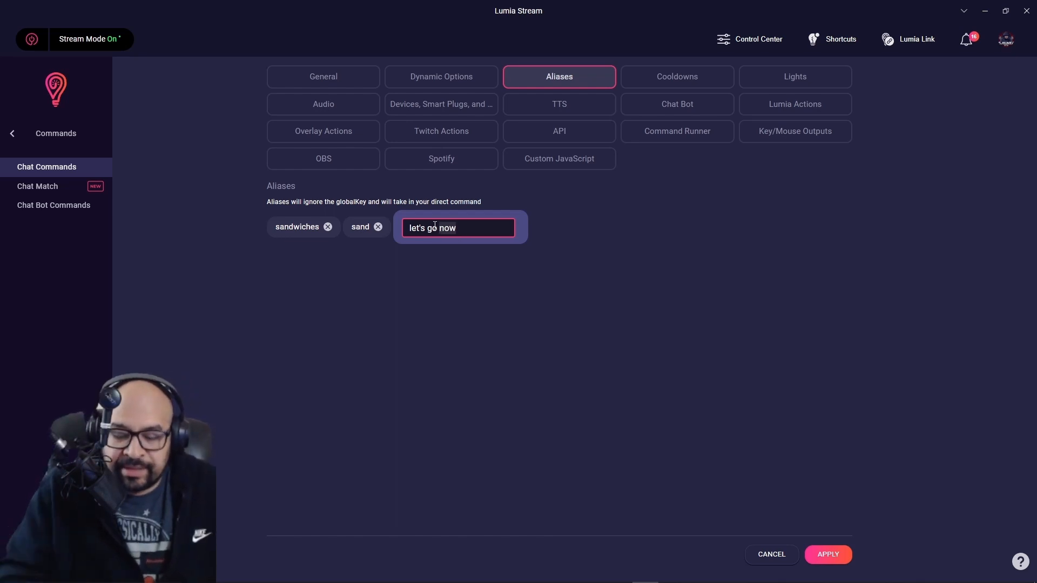
key(BackSpace)
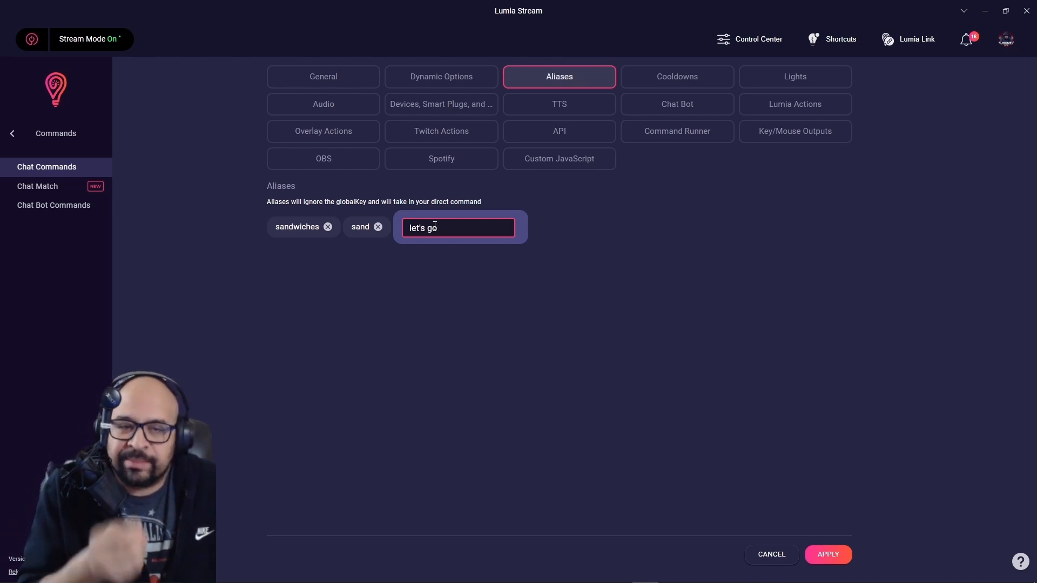
key(BackSpace)
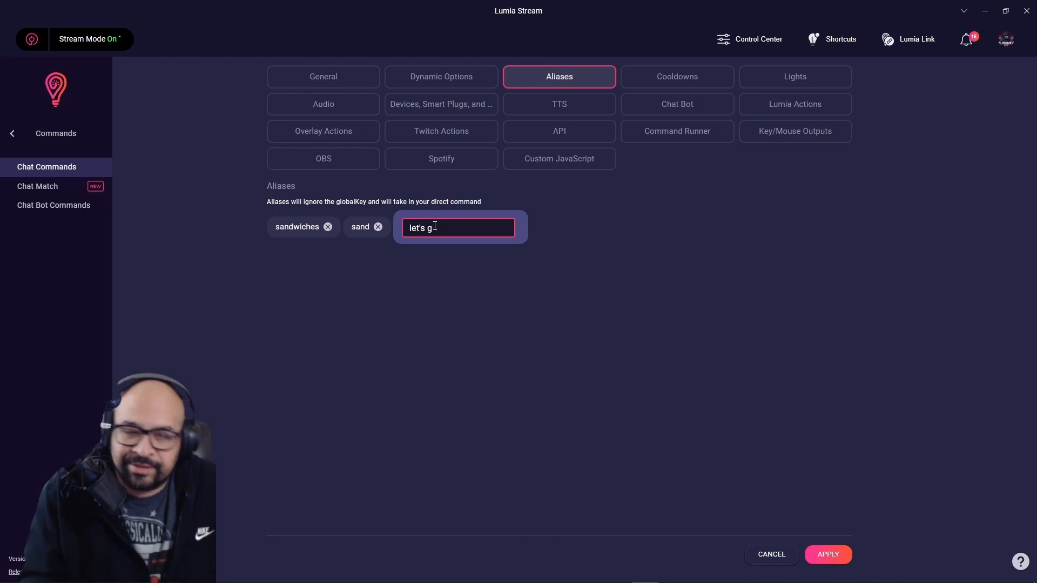
key(BackSpace)
key(BackSpace)
key(BackSpace)
key(BackSpace)
key(BackSpace)
key(BackSpace)
key(BackSpace)
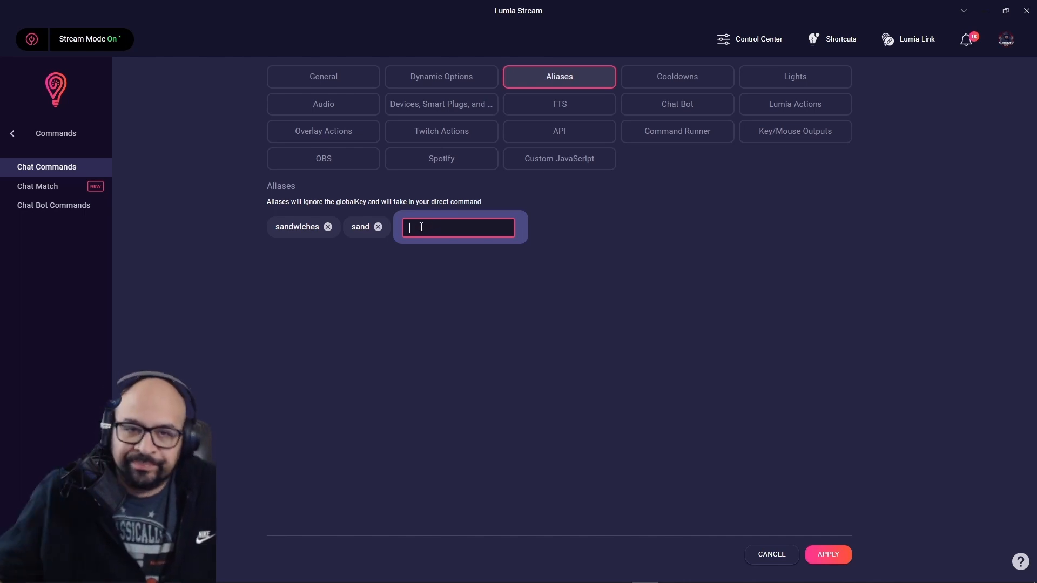
click(419, 311)
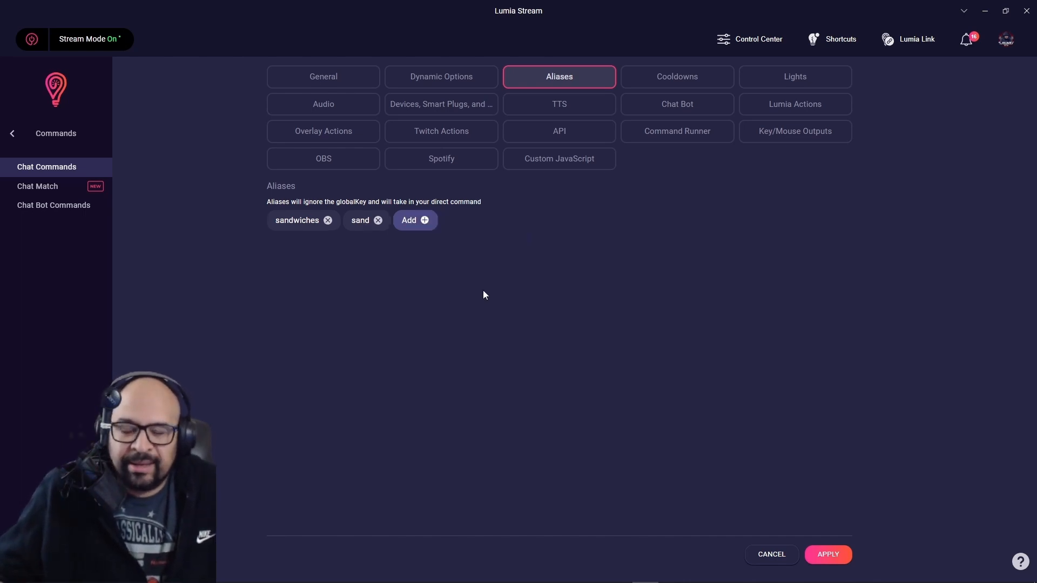
Change the Cooldown Type from the global cooldown to Command Cooldown.
click(705, 82)
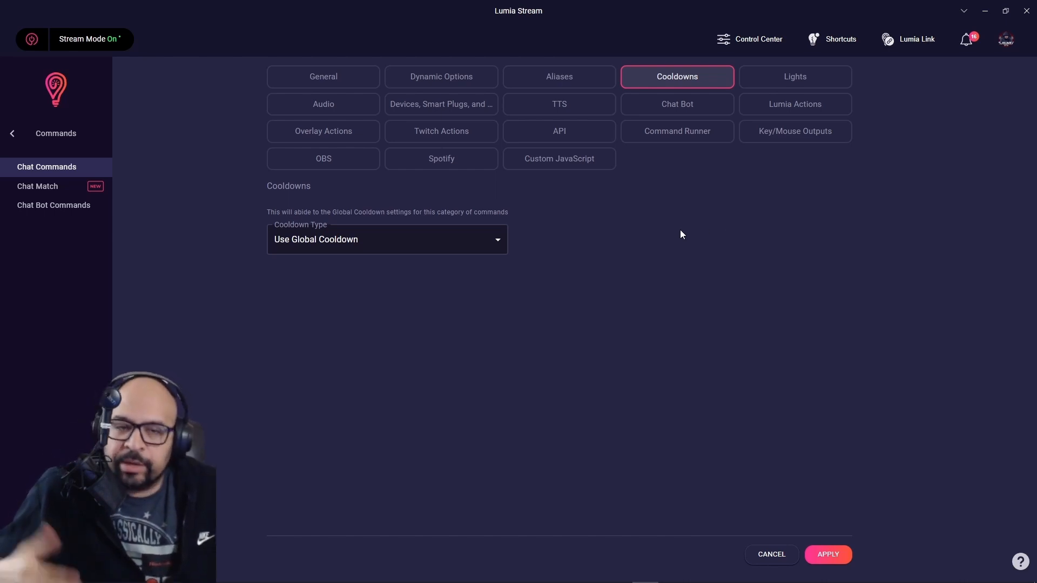
click(497, 241)
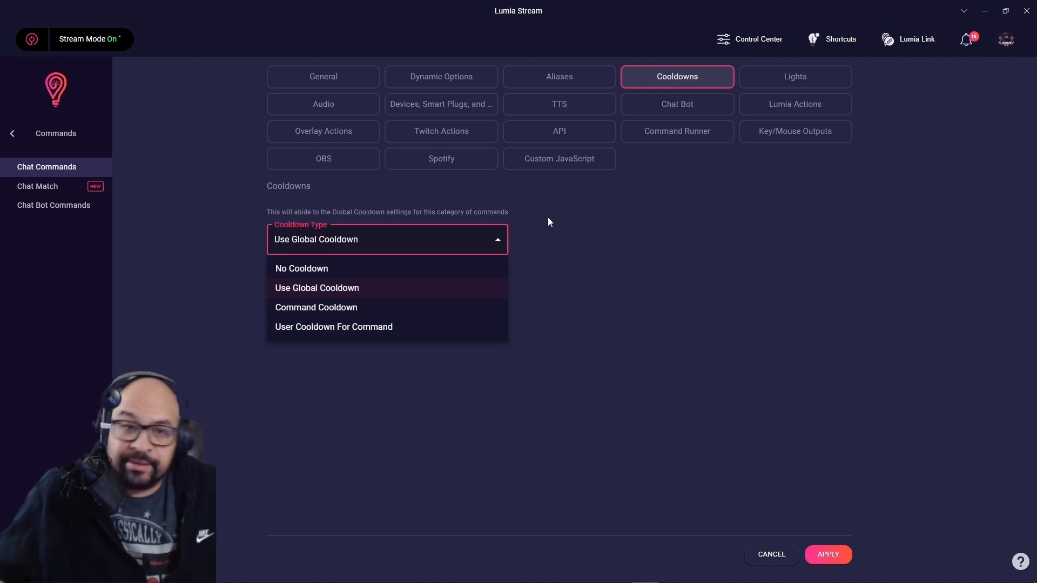
click(352, 308)
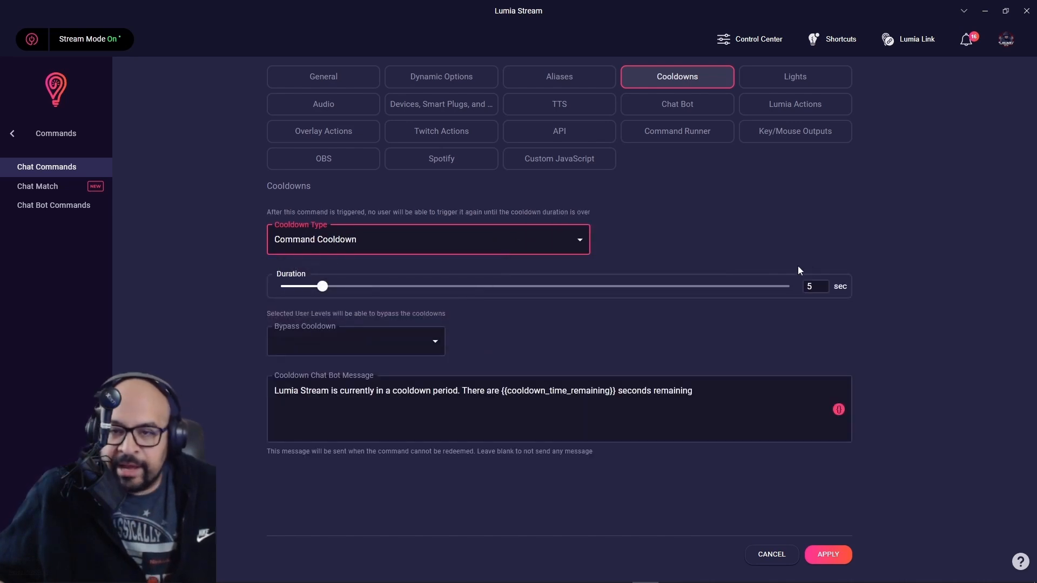
Lower the command cooldown to 3 sec, keep the default chat bot message, and view Audio settings.
click(806, 288)
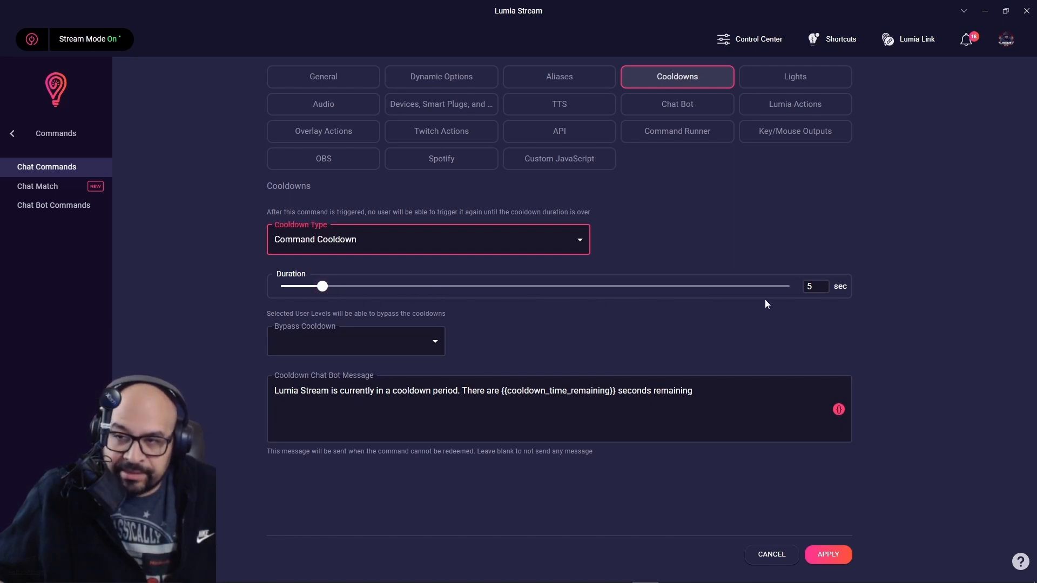
drag(323, 287, 855, 309)
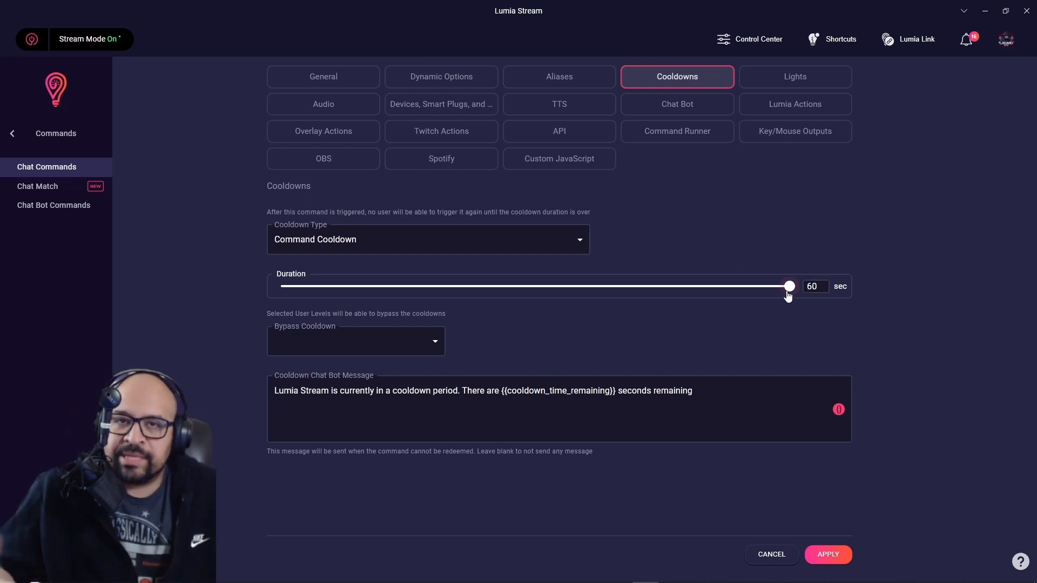
drag(788, 294, 307, 296)
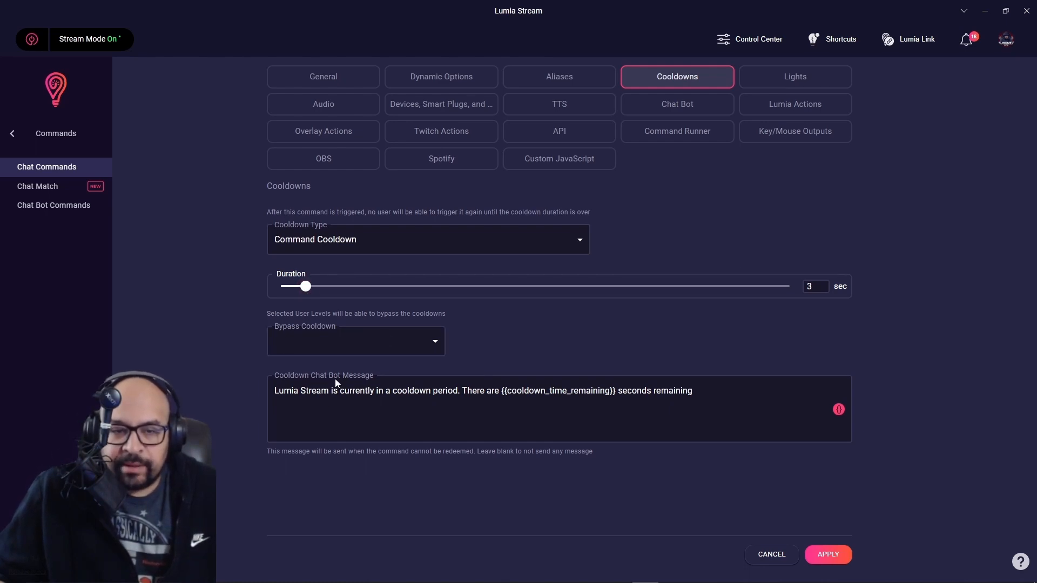
click(432, 391)
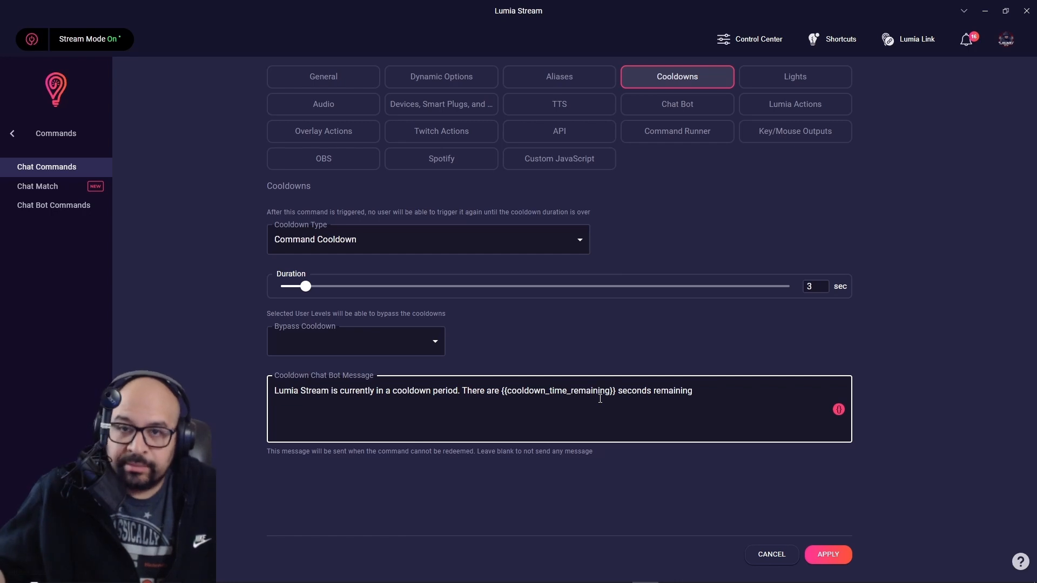
click(233, 405)
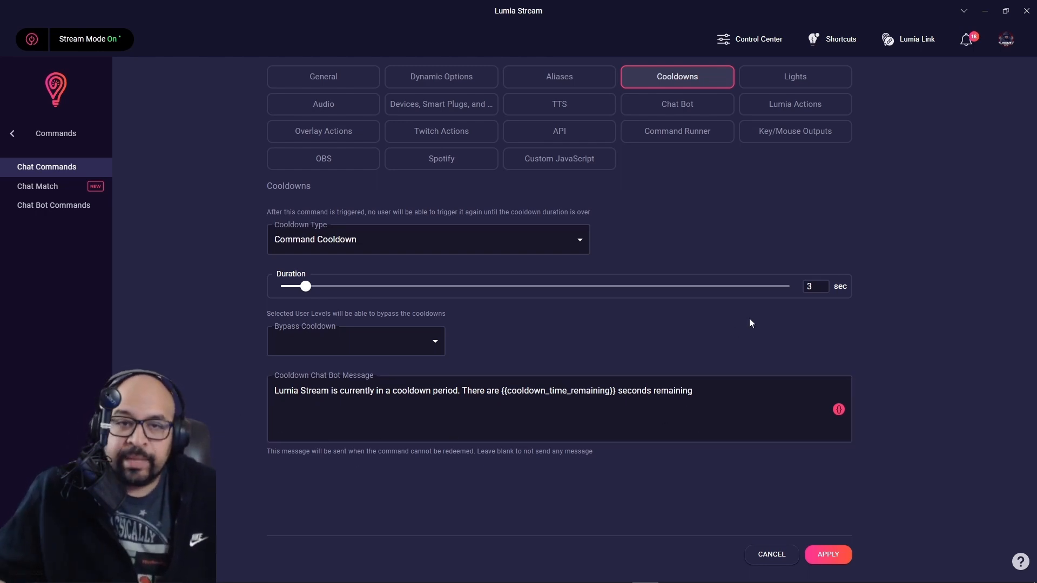
click(340, 108)
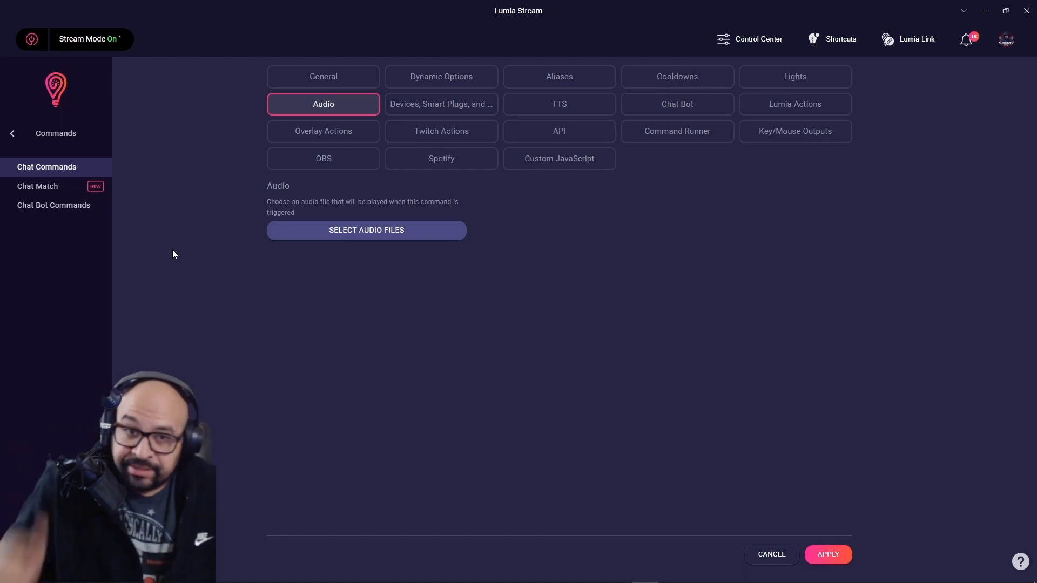
Cancel the audio file picker without choosing a sound, then view Overlay Actions.
click(383, 230)
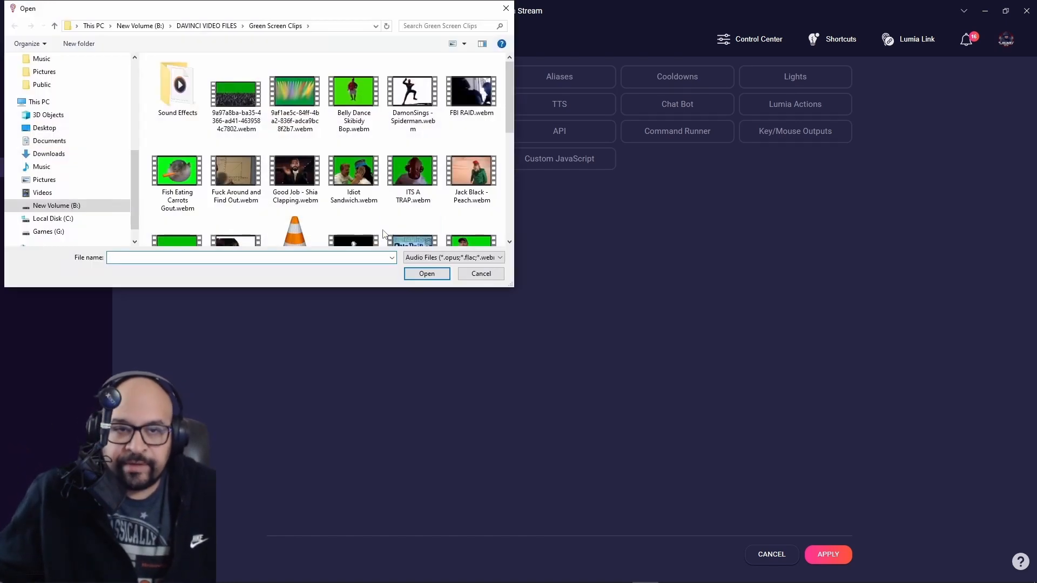
scroll(341, 184, down, 5)
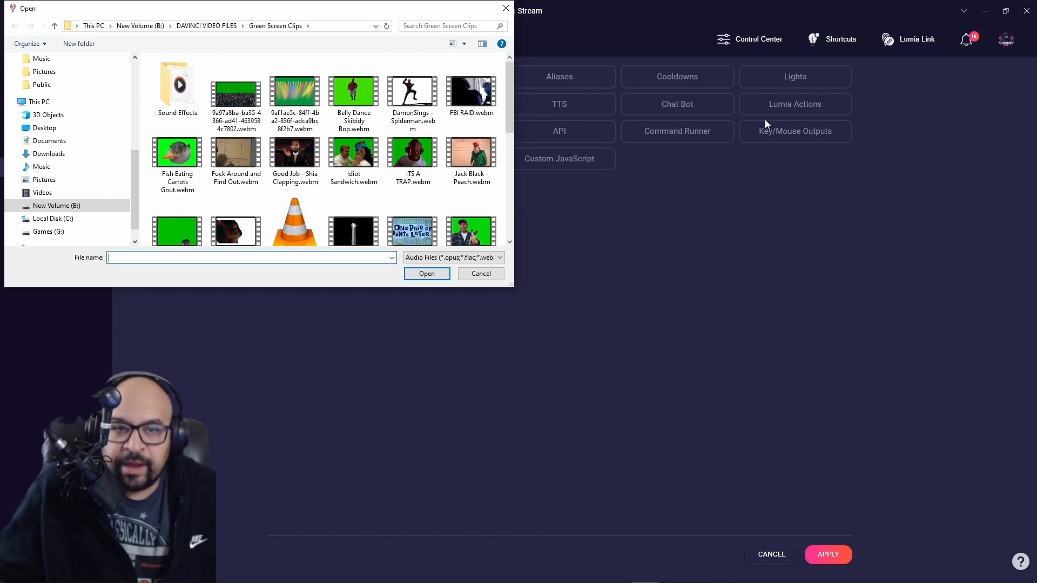
click(506, 8)
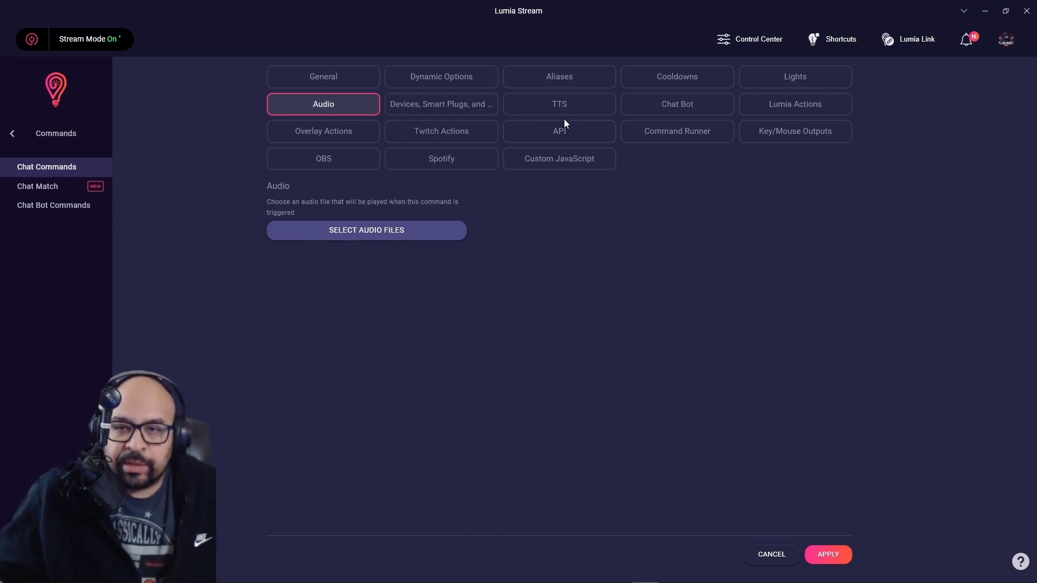
click(343, 137)
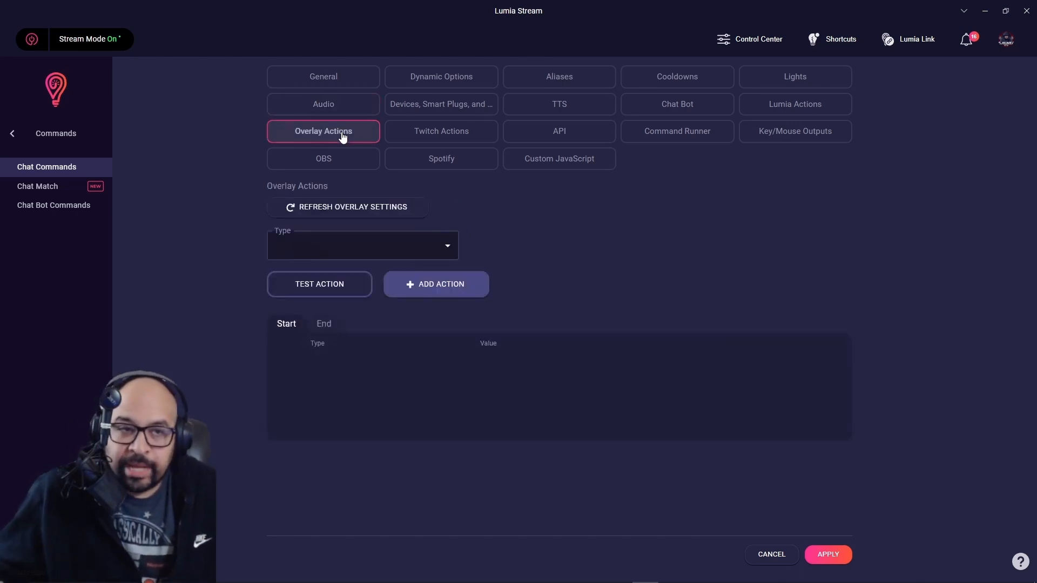
Add a Set Layer Visibility start action turning the Test For Discord overlay's TEST IDIOT SAND layer On.
click(447, 249)
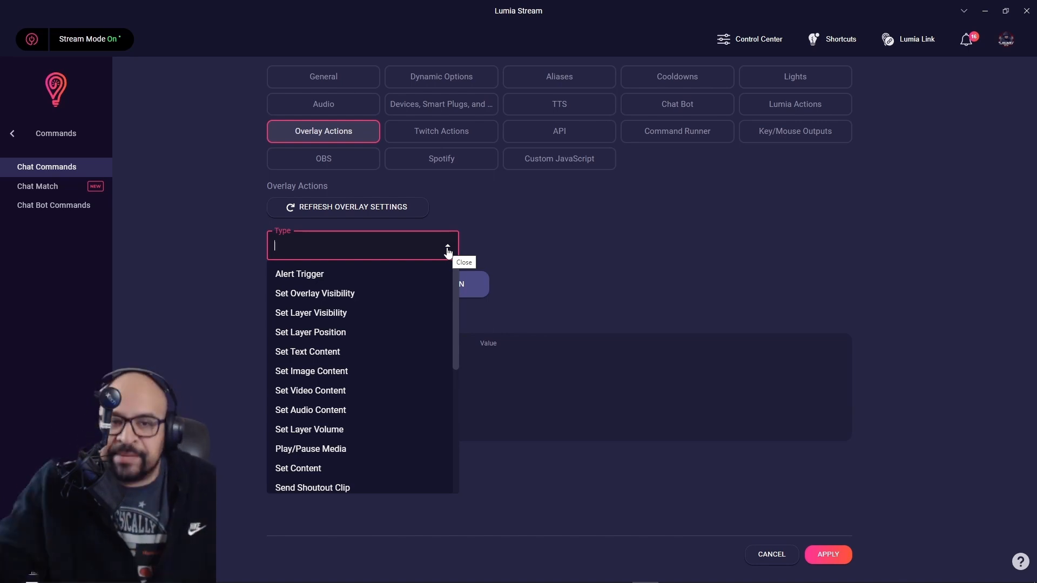
click(353, 317)
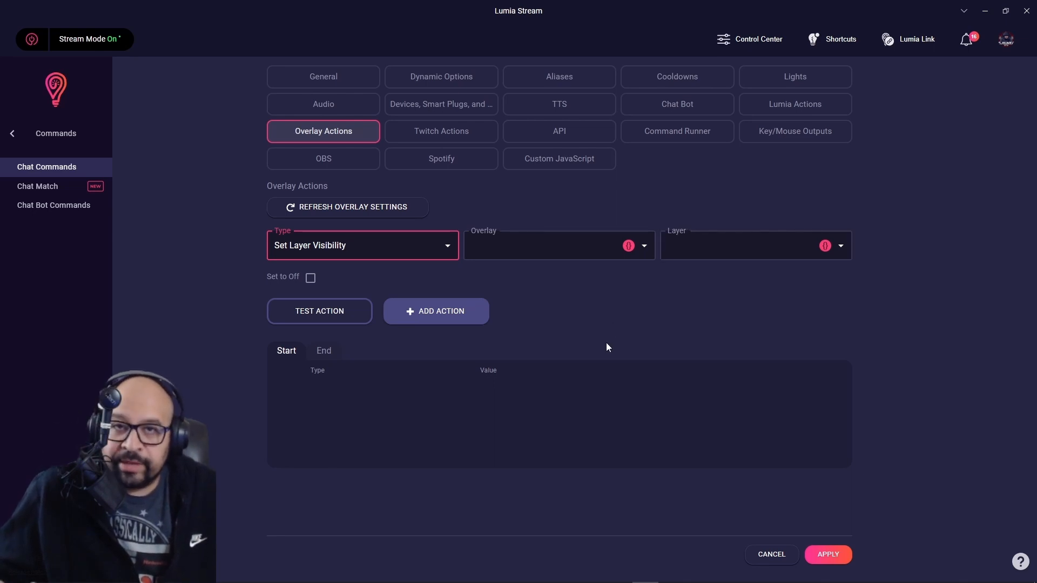
click(584, 248)
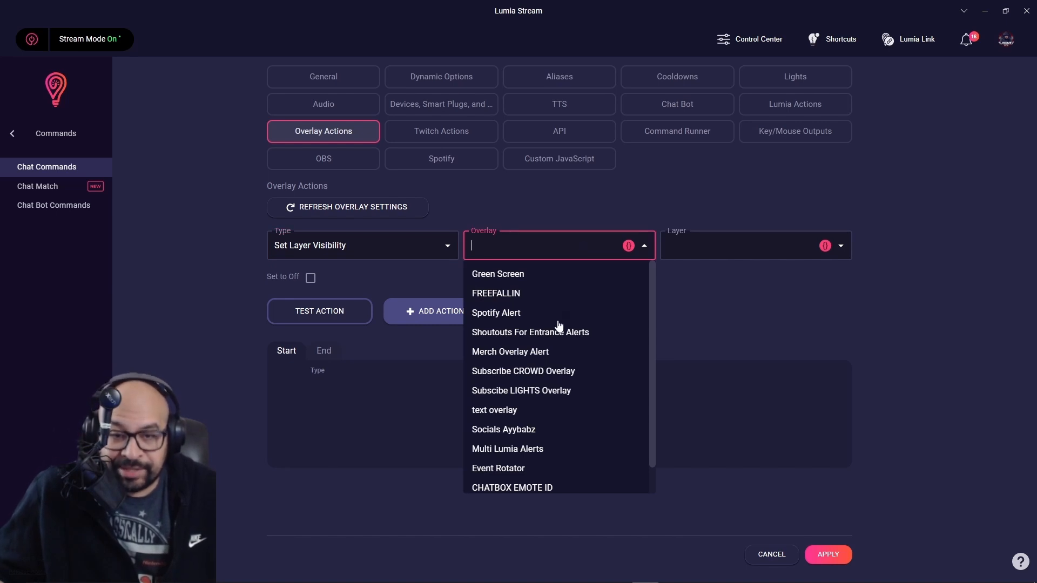
scroll(555, 398, down, 1)
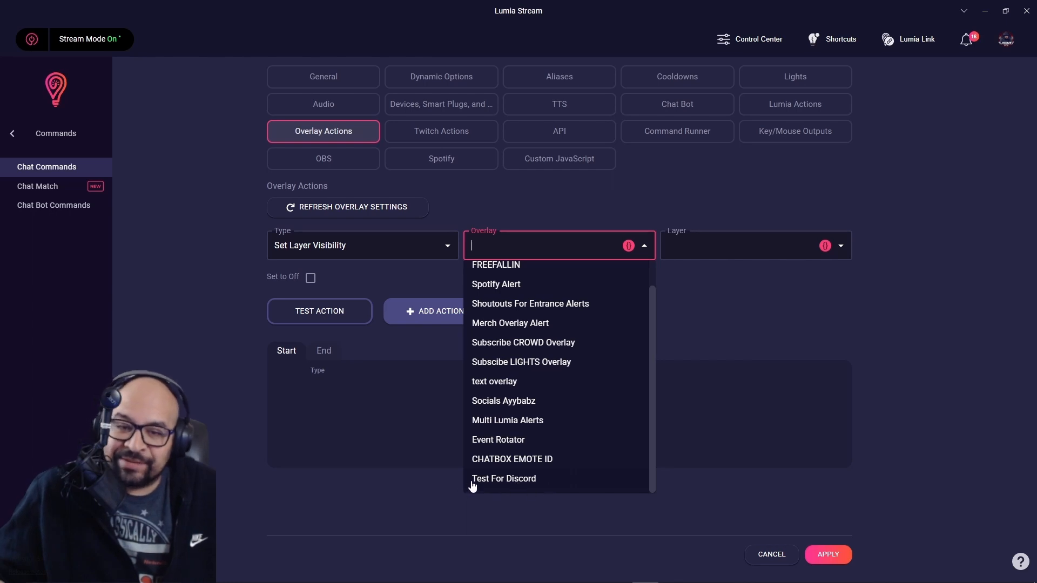
click(518, 482)
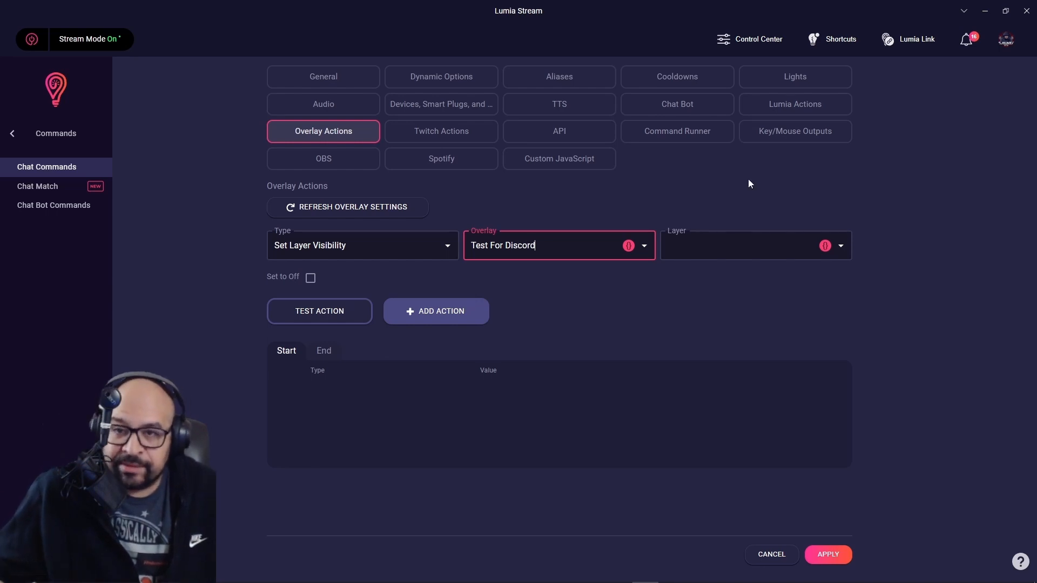
click(836, 251)
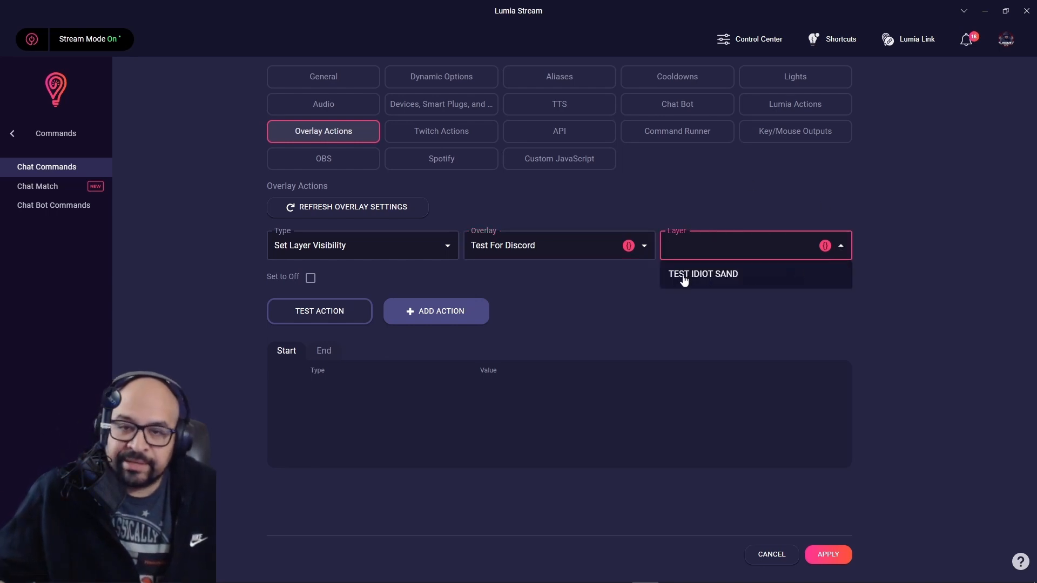
click(718, 280)
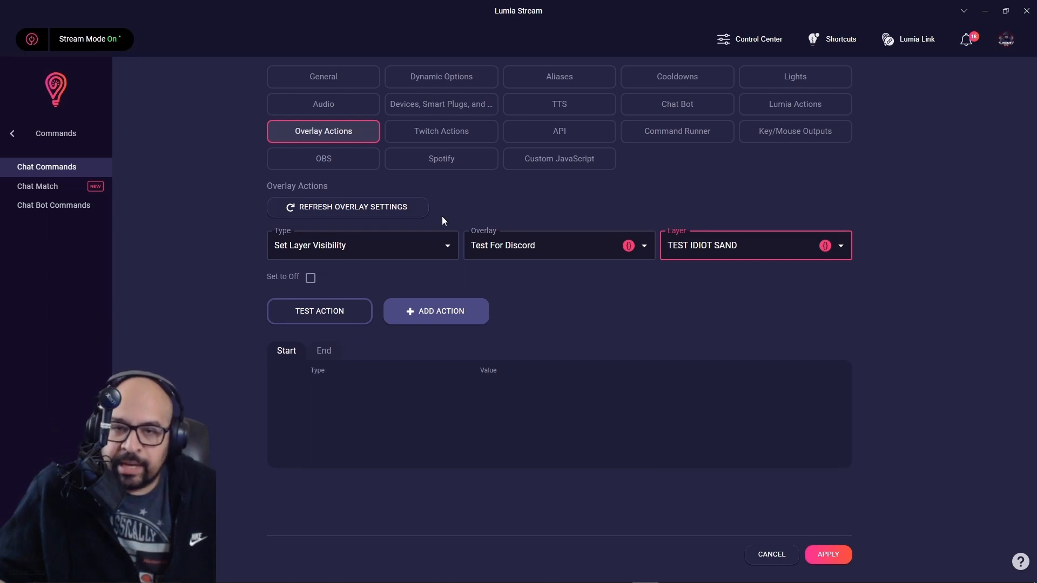
click(311, 278)
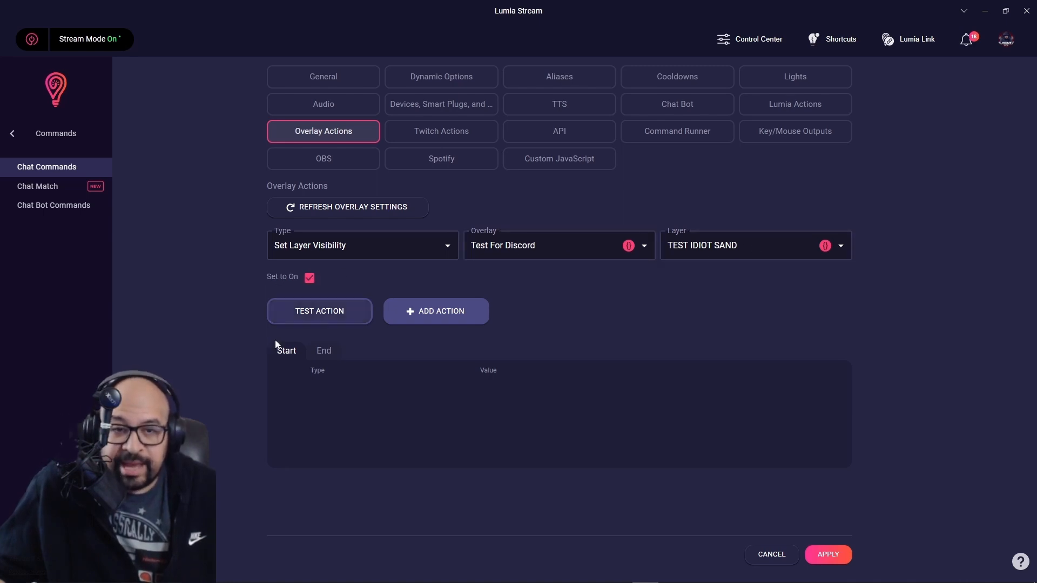
click(431, 316)
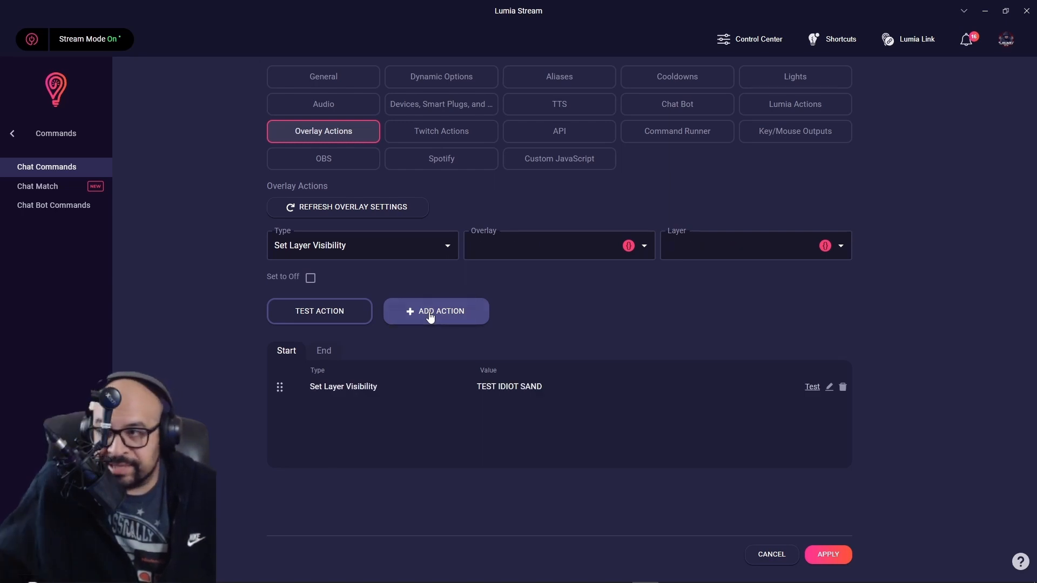
Add a Set Layer Visibility end action for the TEST IDIOT SAND layer of Test For Discord.
click(323, 351)
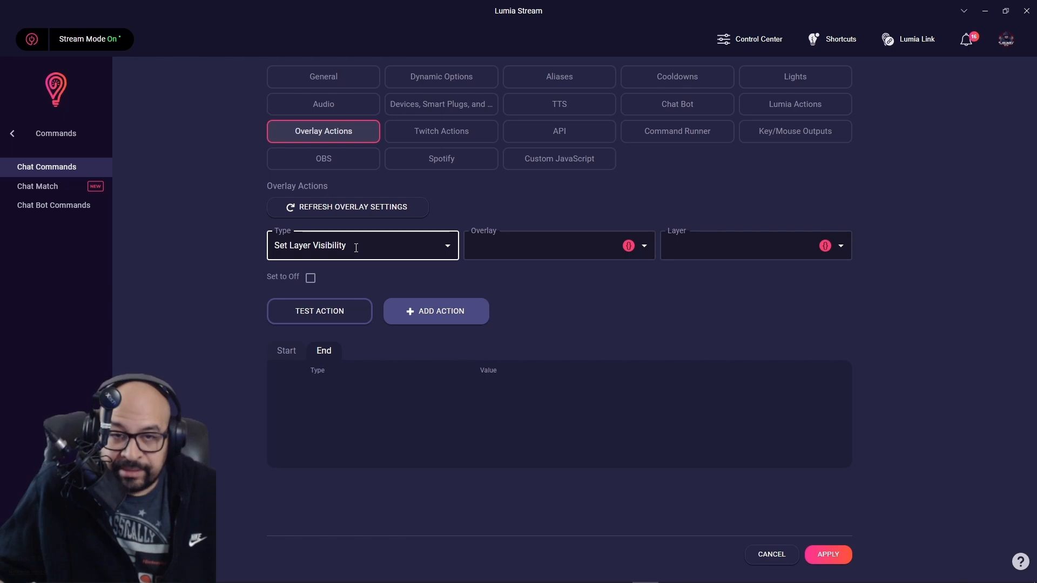
click(645, 251)
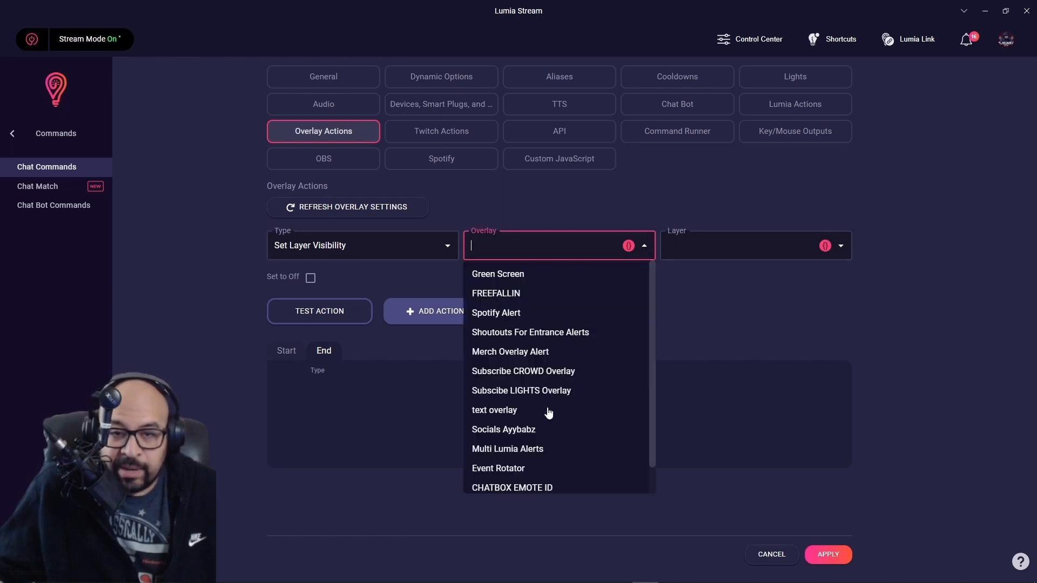
scroll(554, 420, down, 1)
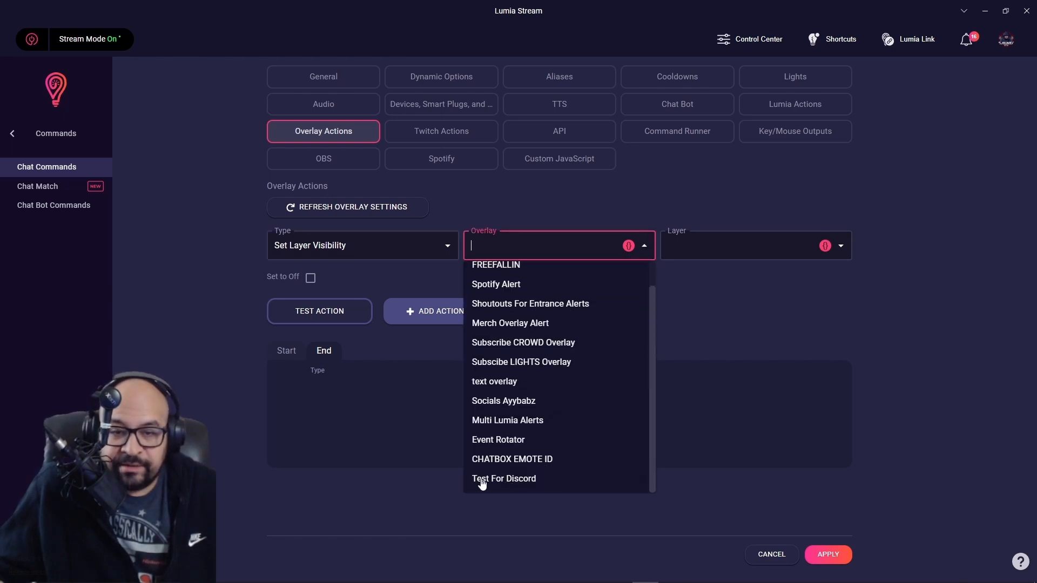
click(534, 481)
click(851, 255)
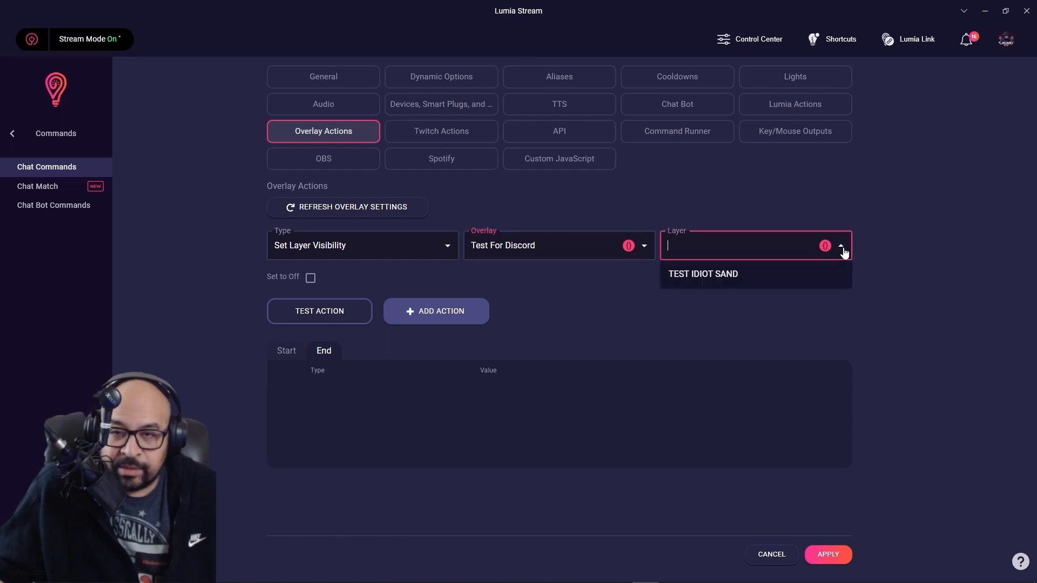
click(701, 274)
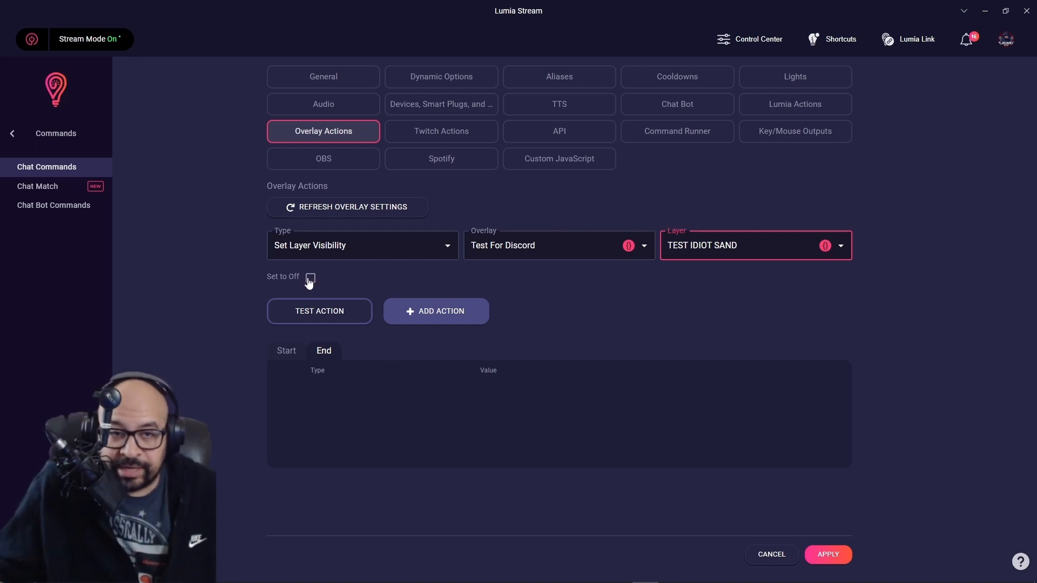
click(443, 316)
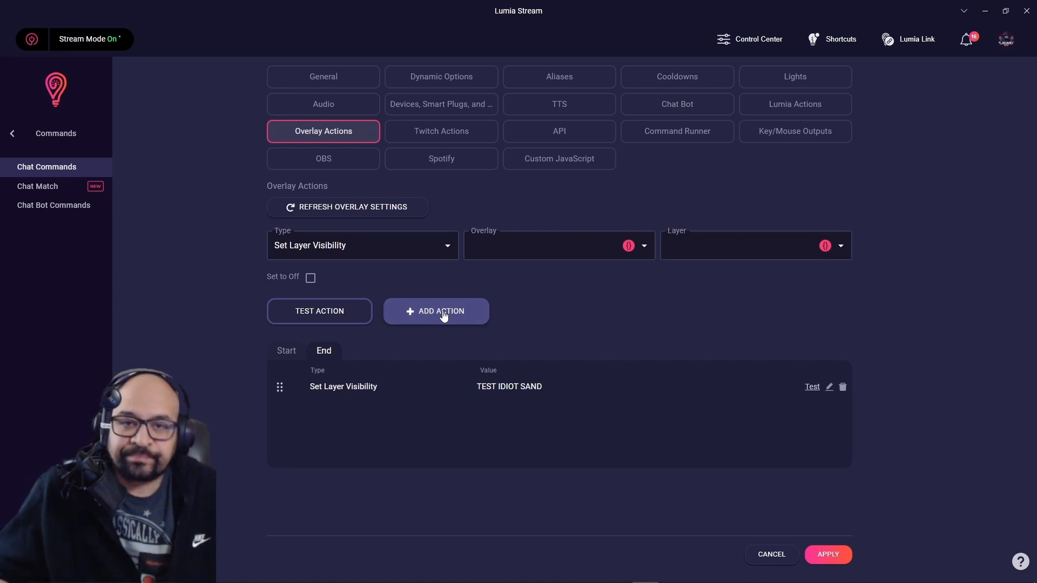
Apply the sandwiches command changes, refresh the command list, and go back to the Dashboard.
click(829, 555)
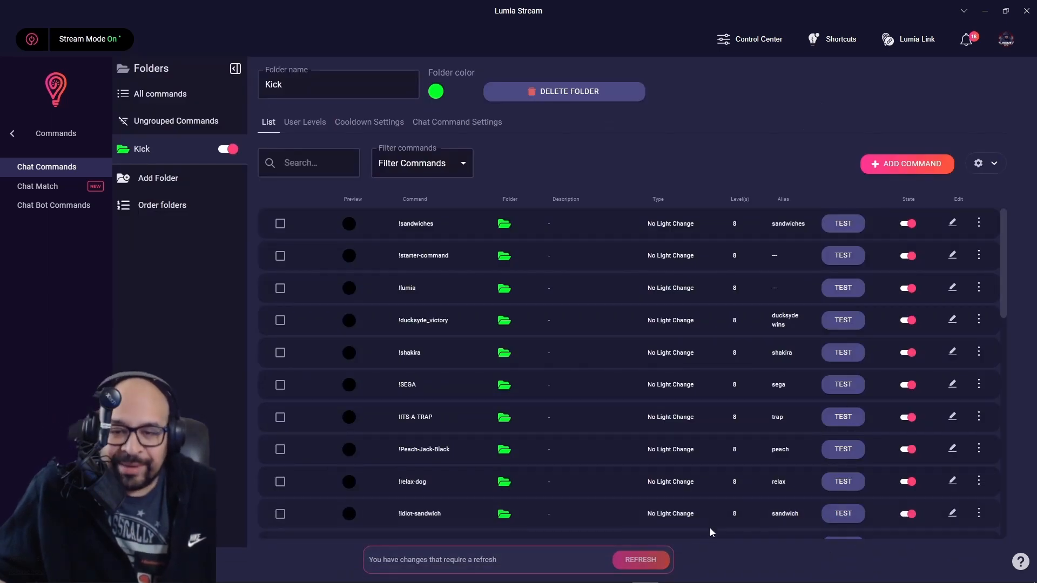
click(643, 560)
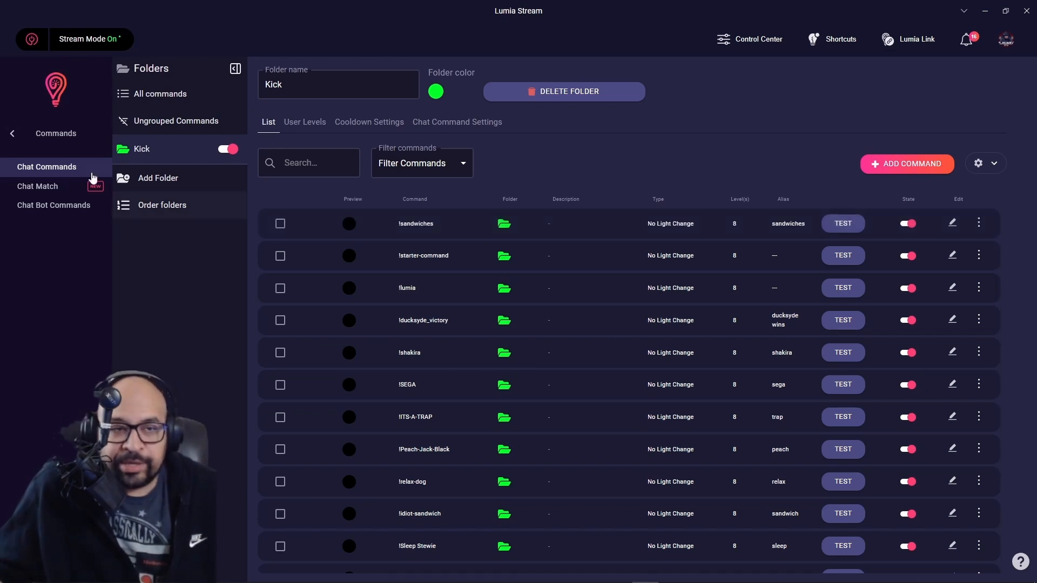
click(9, 135)
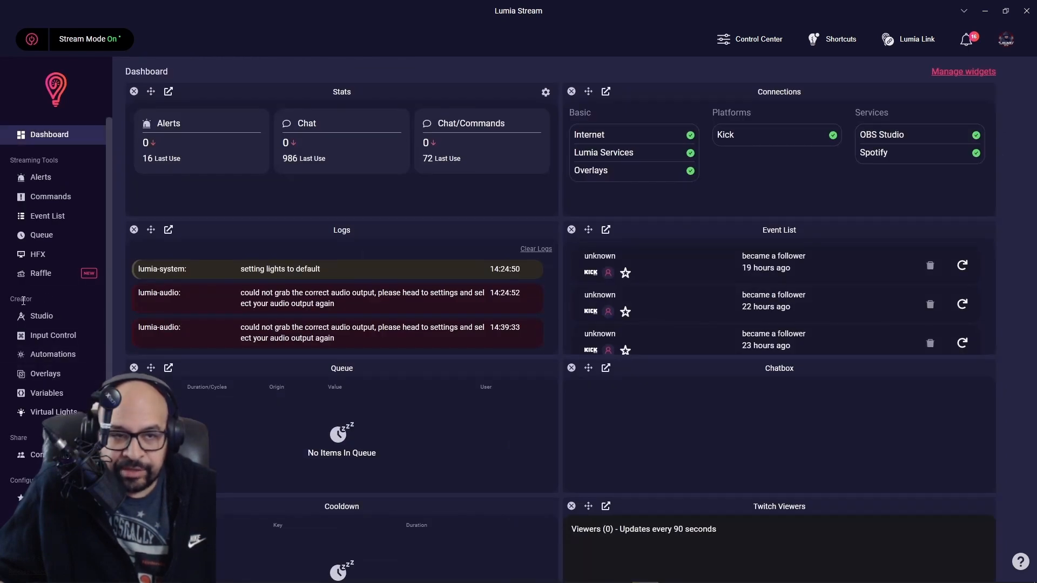
Copy the Test For Discord overlay's link from the Overlays page and bring OBS into view.
click(45, 375)
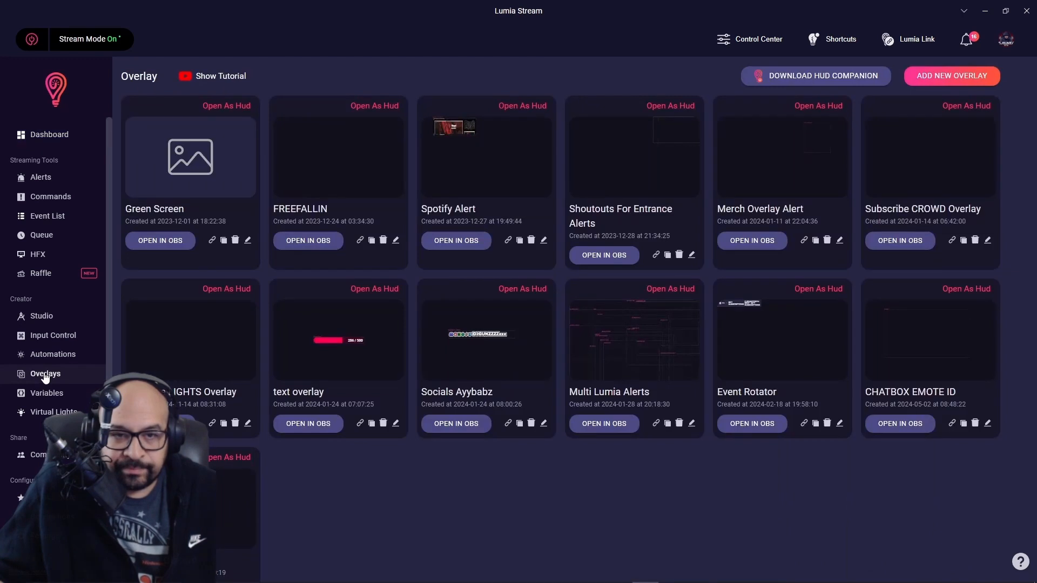
scroll(349, 387, down, 2)
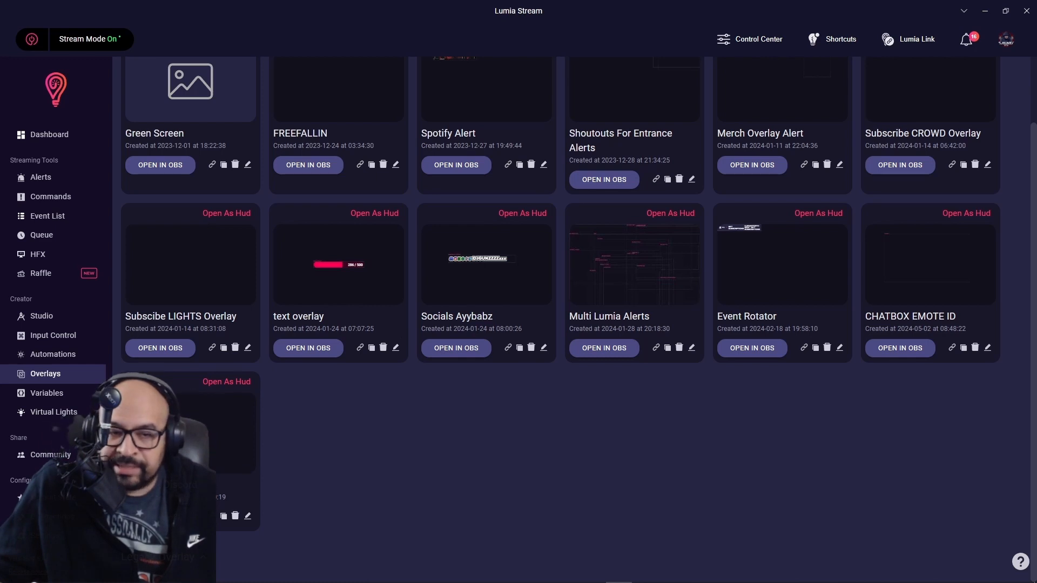
click(216, 522)
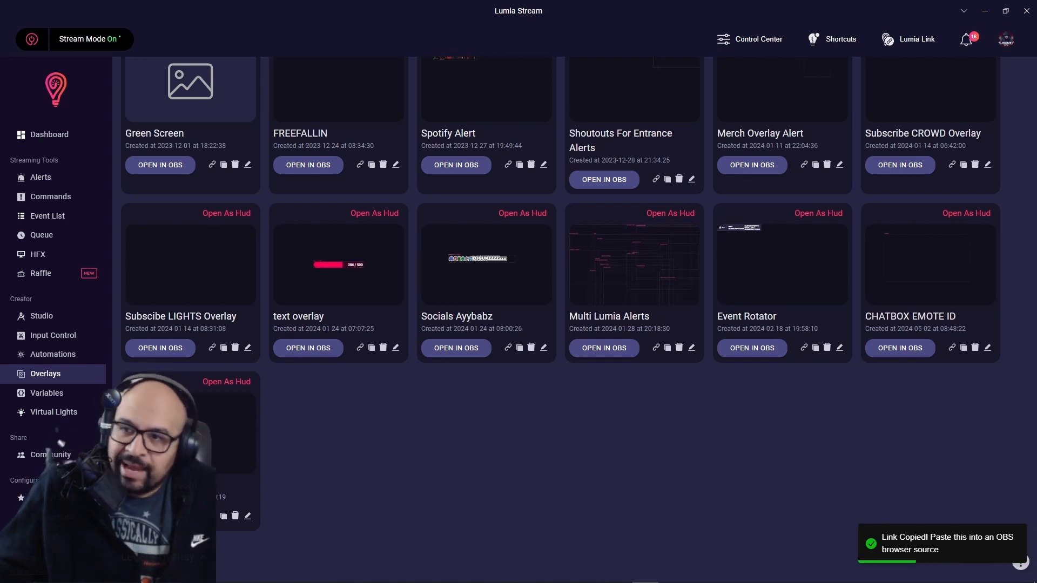
drag(1036, 62, 694, 19)
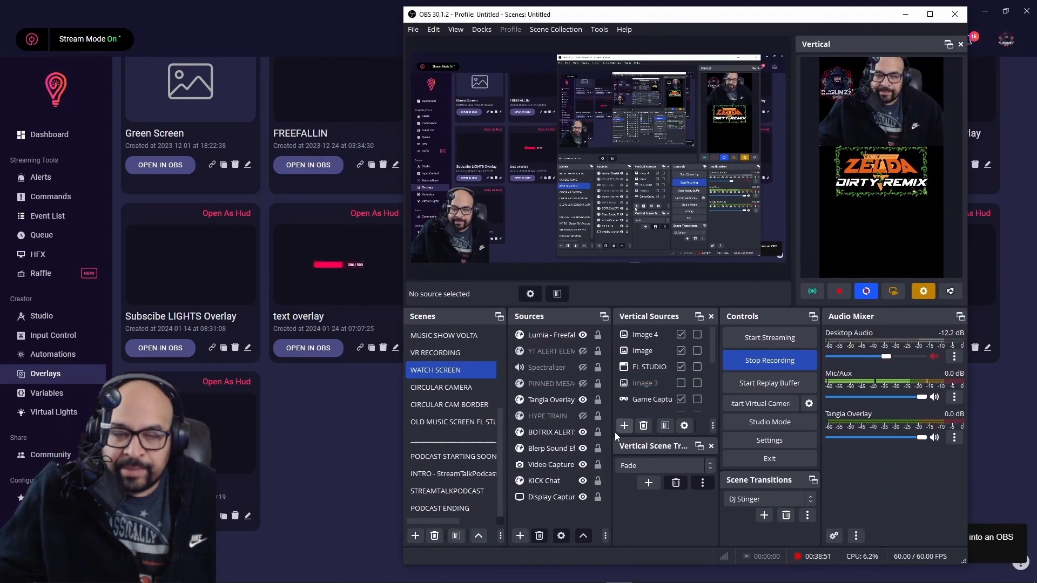
Create a new Browser source in OBS named TEST FOR DISCORD.
click(592, 468)
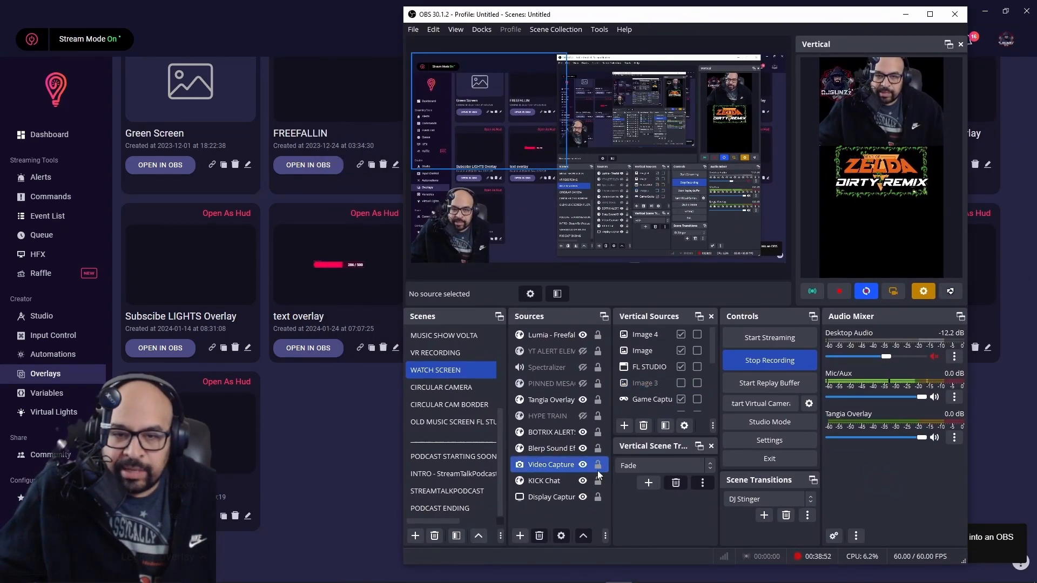
click(519, 535)
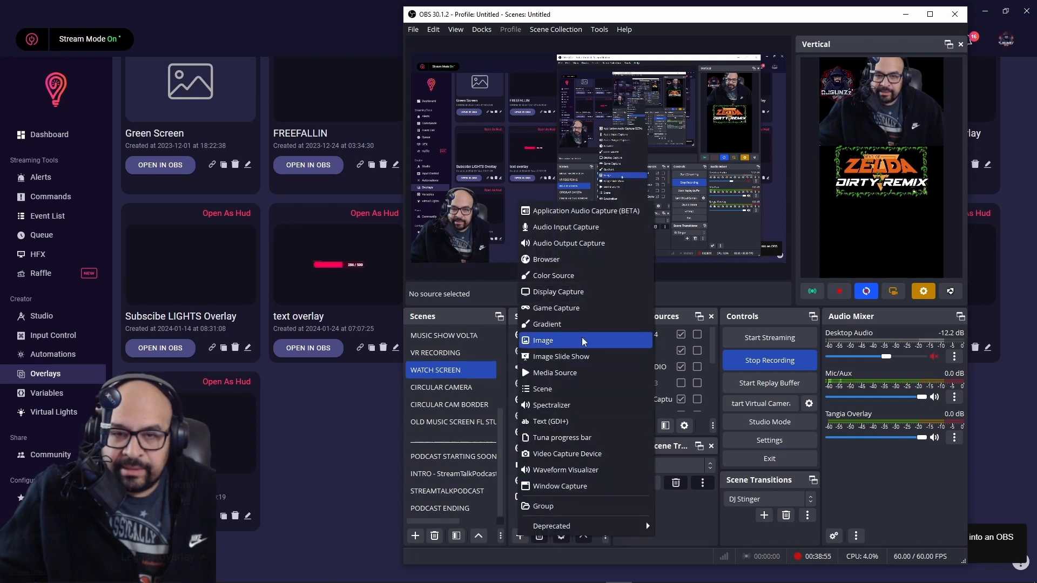
click(565, 260)
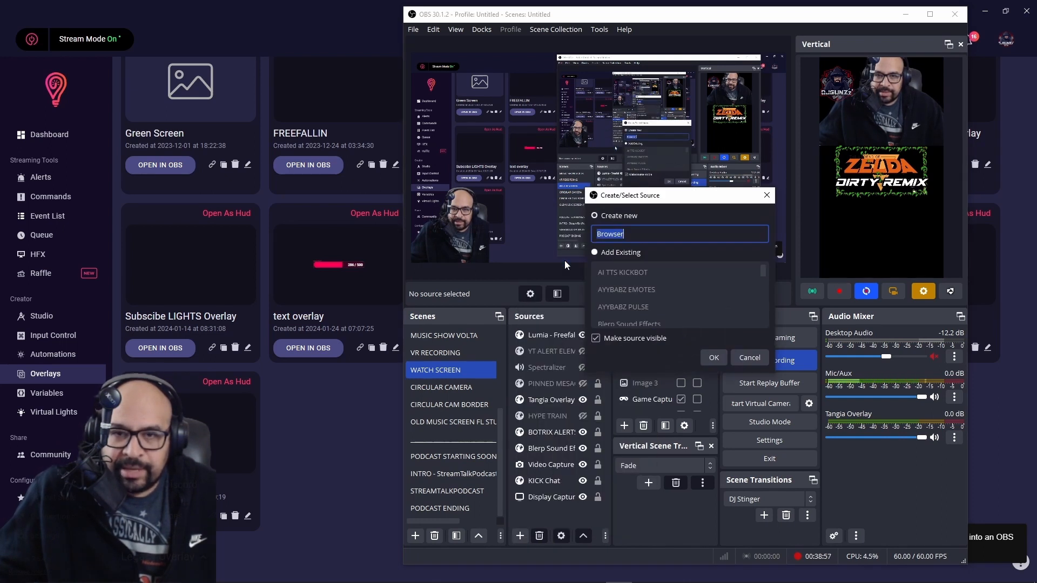
text(TEST)
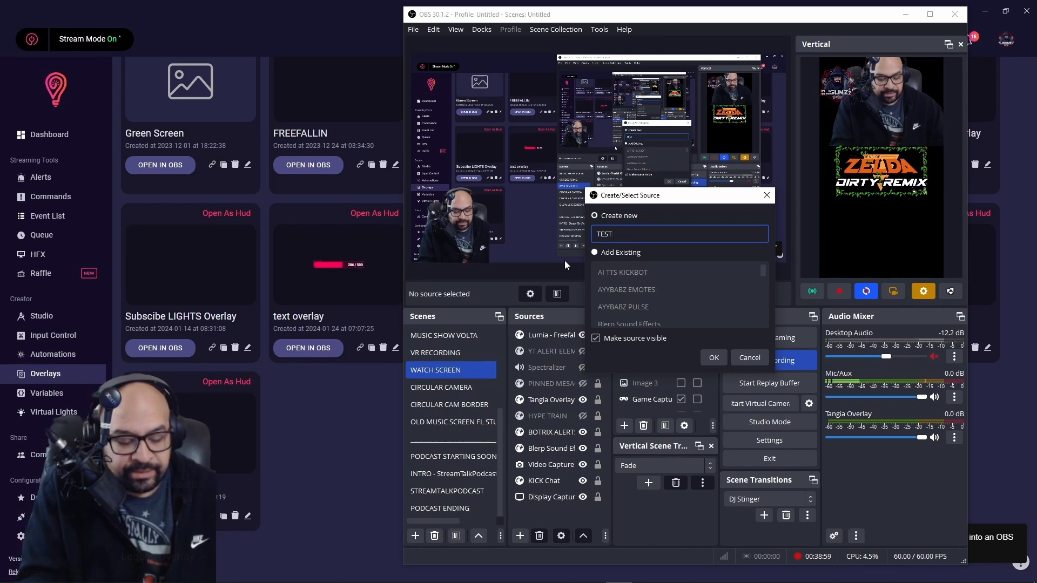
text( FOR DISCORD)
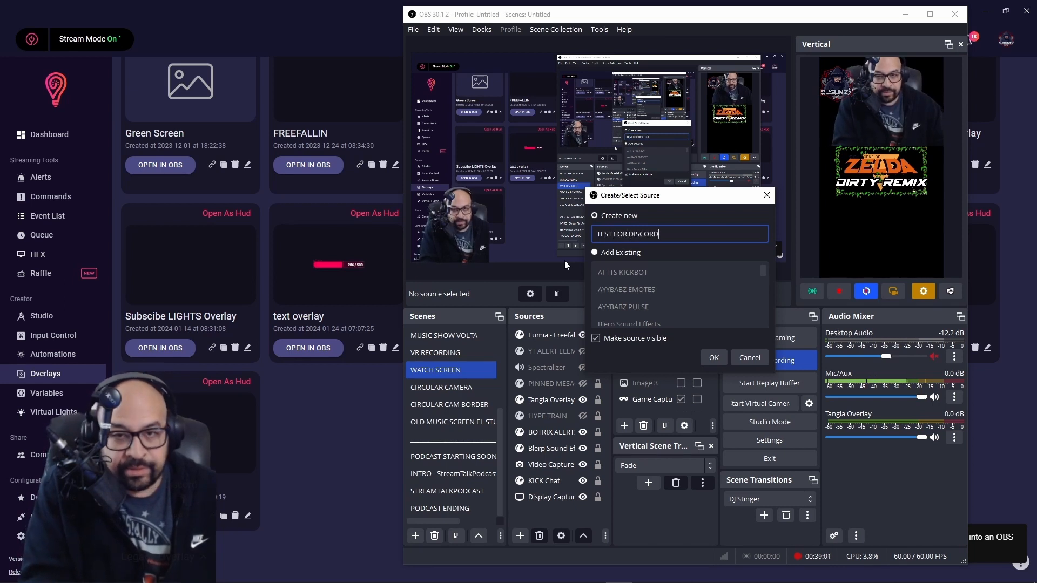
click(713, 357)
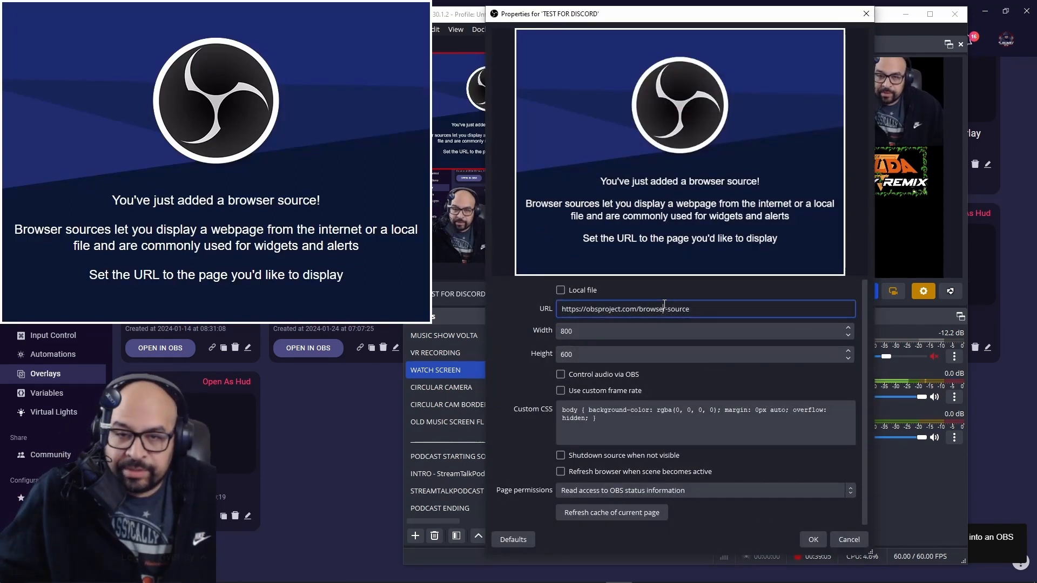
Paste the copied overlay link as its URL and set the size to 1920×1080.
double_click(664, 308)
click(664, 304)
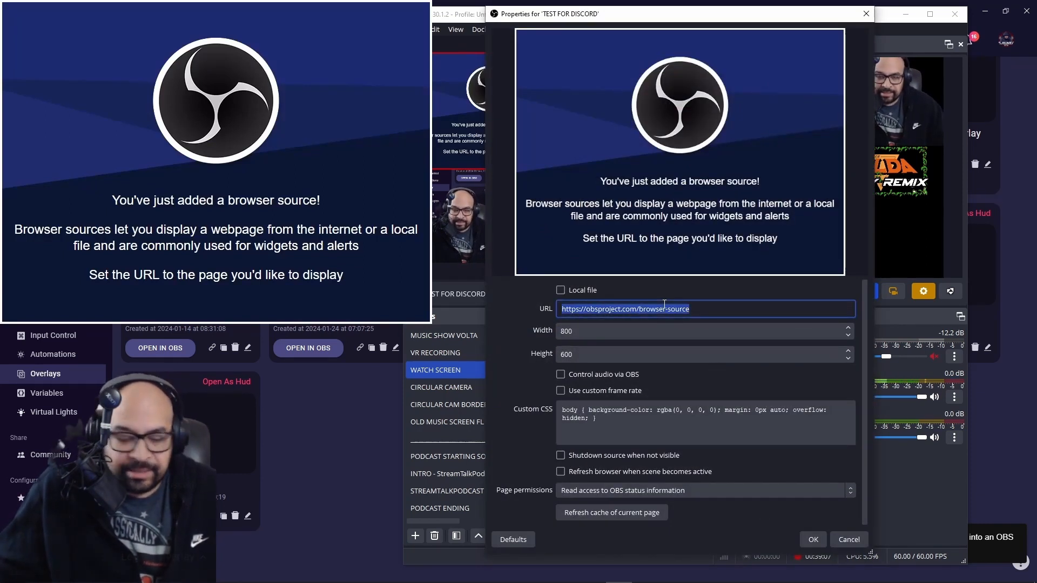
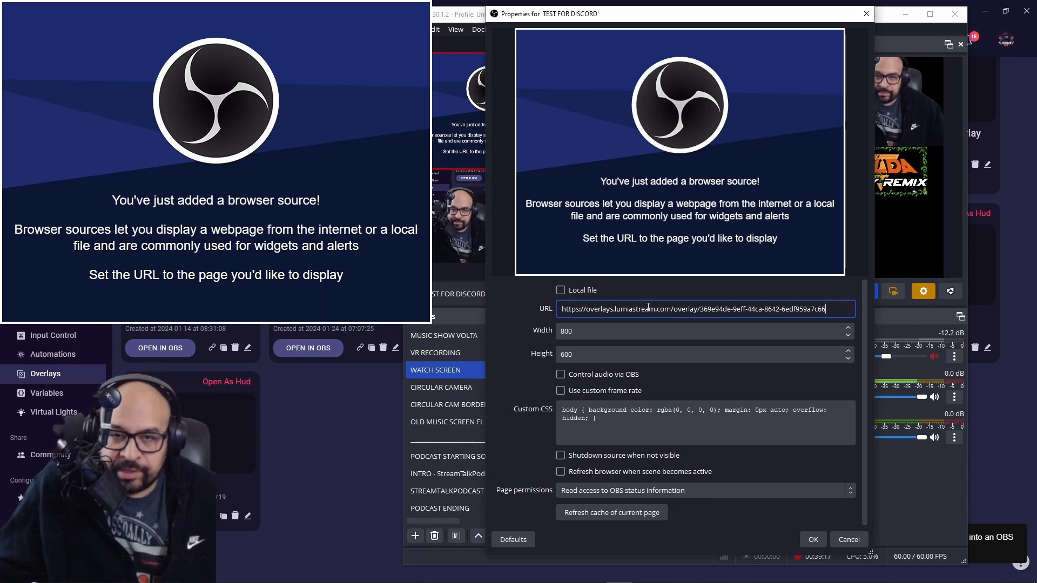
double_click(580, 332)
text(1920)
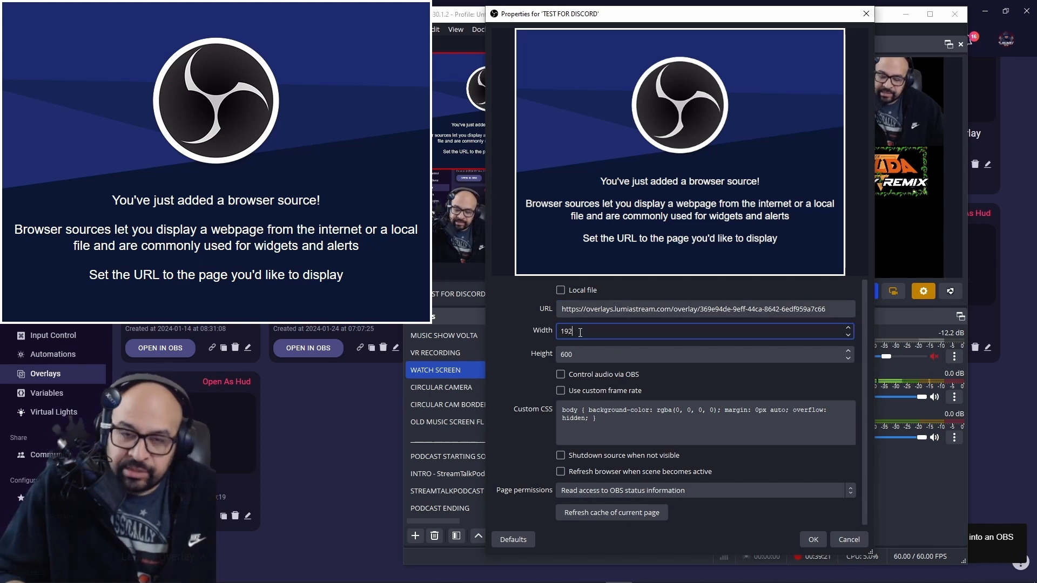
click(581, 351)
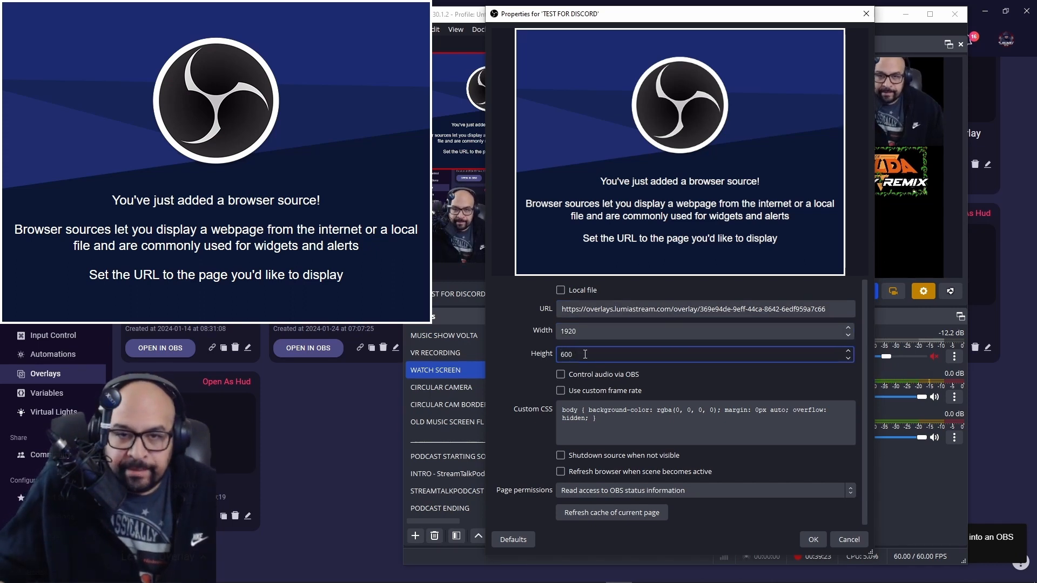
double_click(585, 354)
text(1080)
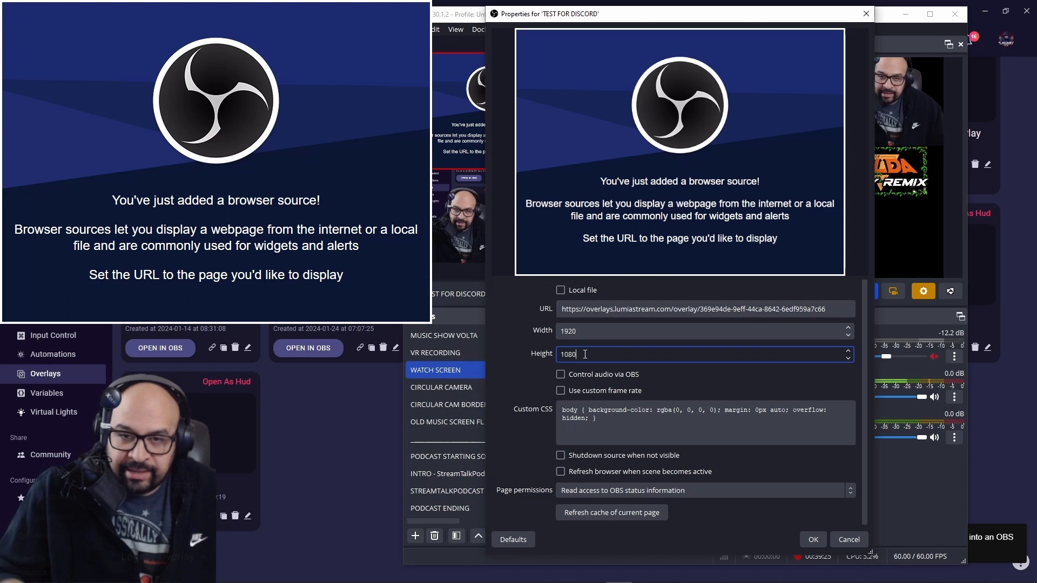
click(810, 538)
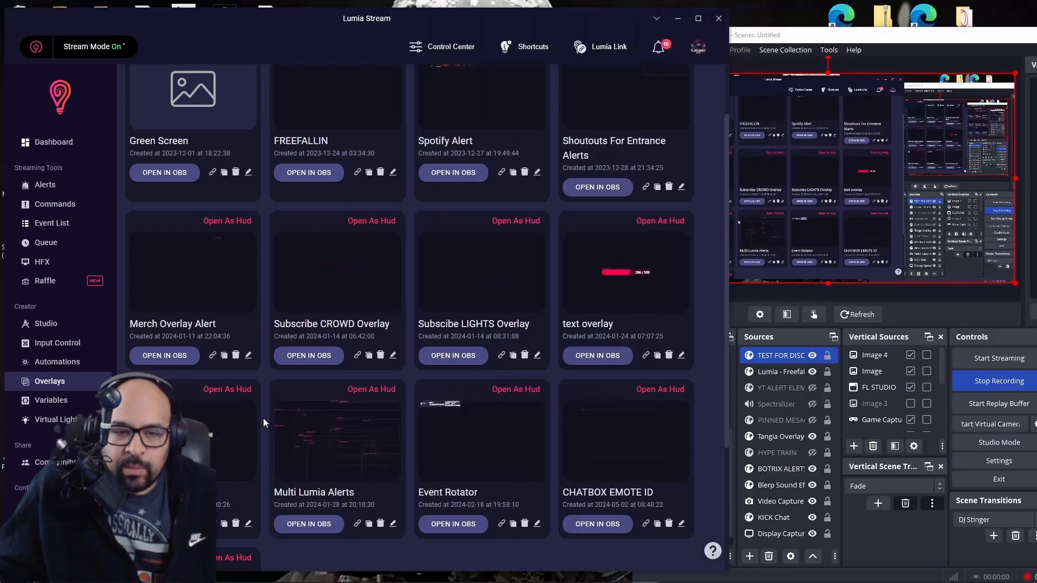
scroll(263, 419, down, 3)
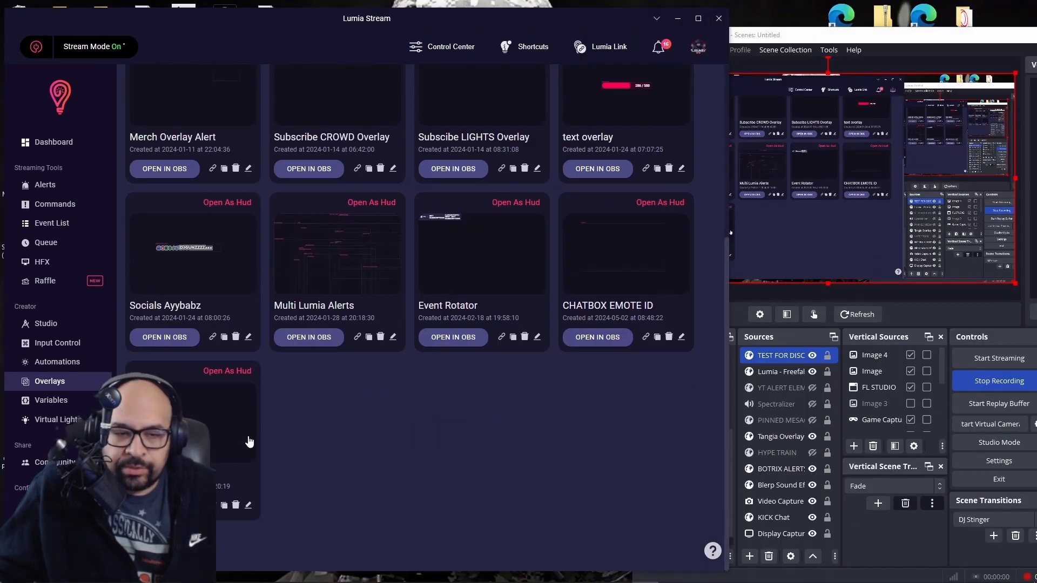
Toggle the sandwich video layer on and off in Test For Discord, saving it hidden, then exit.
click(248, 507)
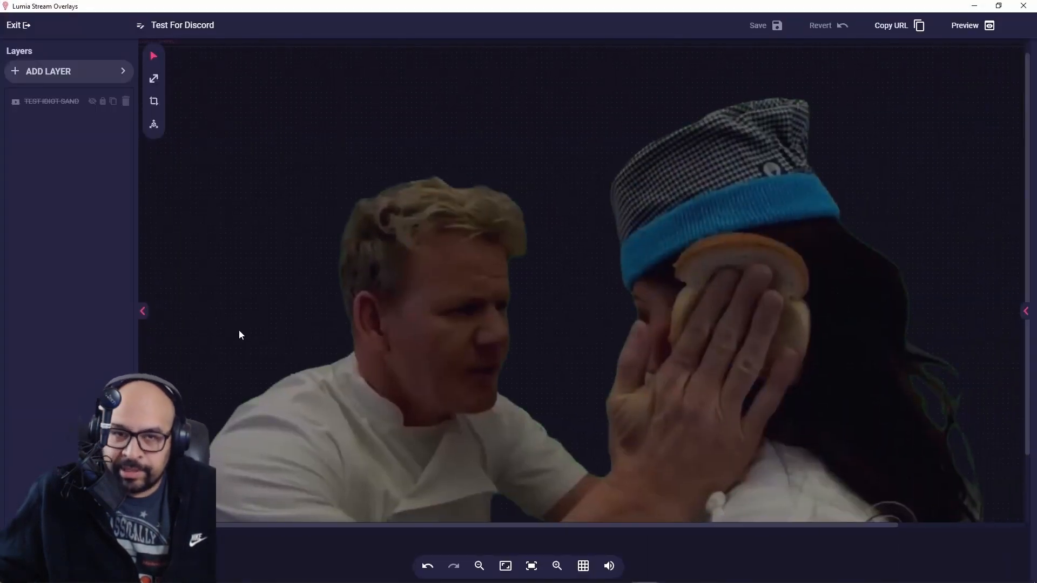
drag(321, 6, 210, 21)
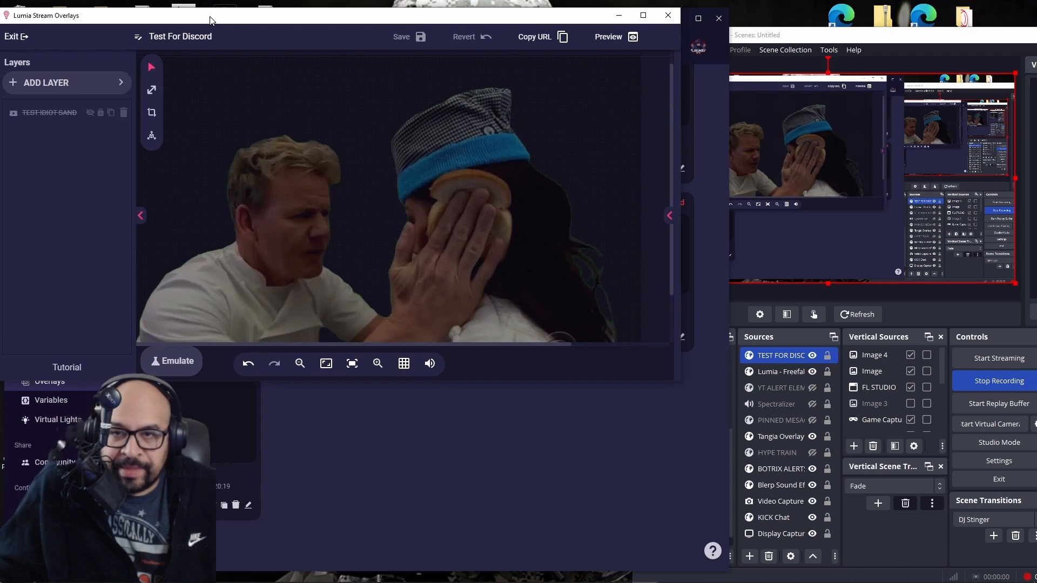
click(91, 114)
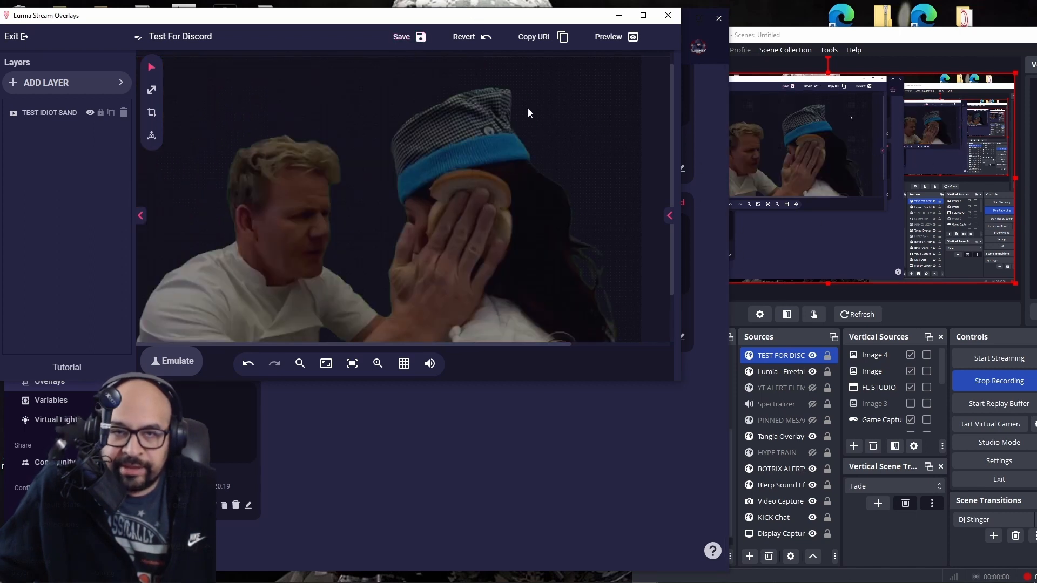
click(418, 39)
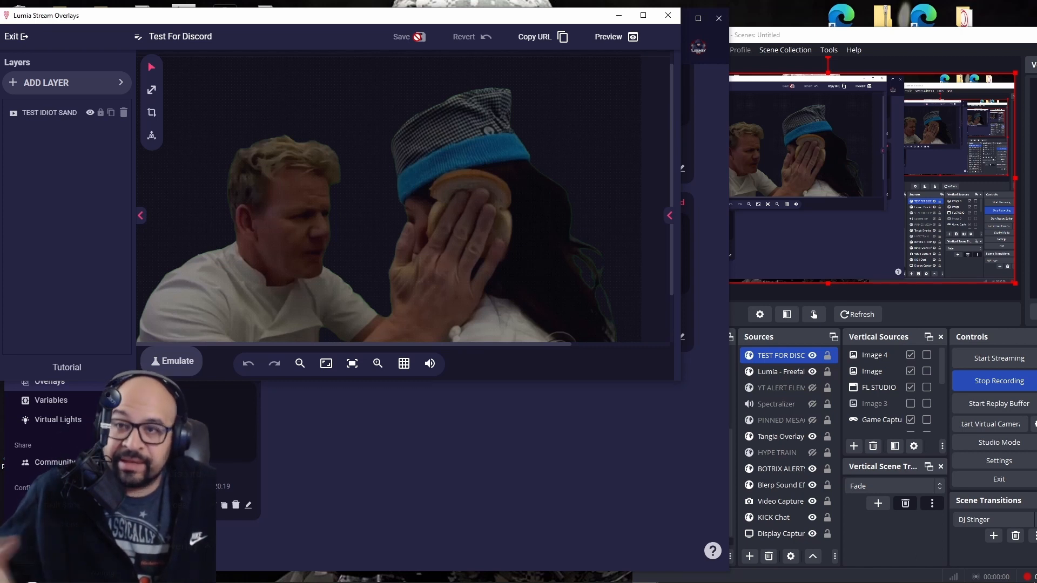
click(89, 113)
click(423, 38)
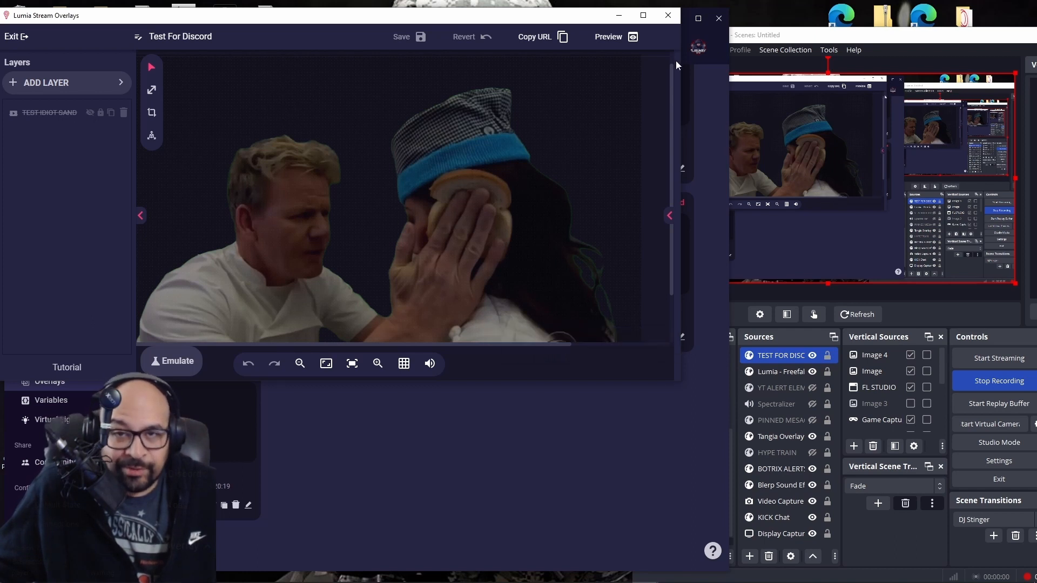
click(667, 15)
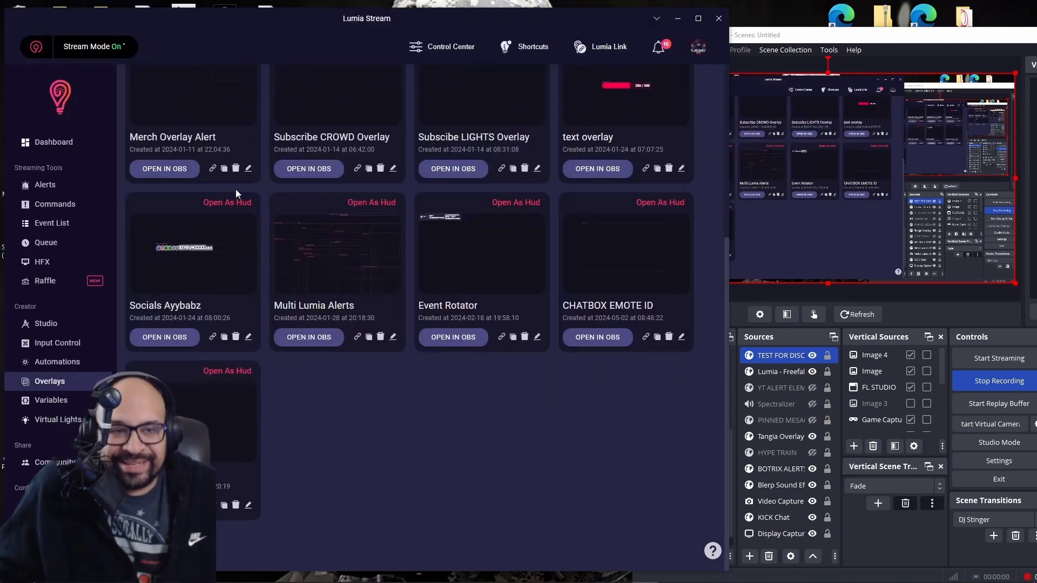
Test-fire the !sandwiches command from the Kick folder of Commands, then bring up the Kick page.
click(65, 147)
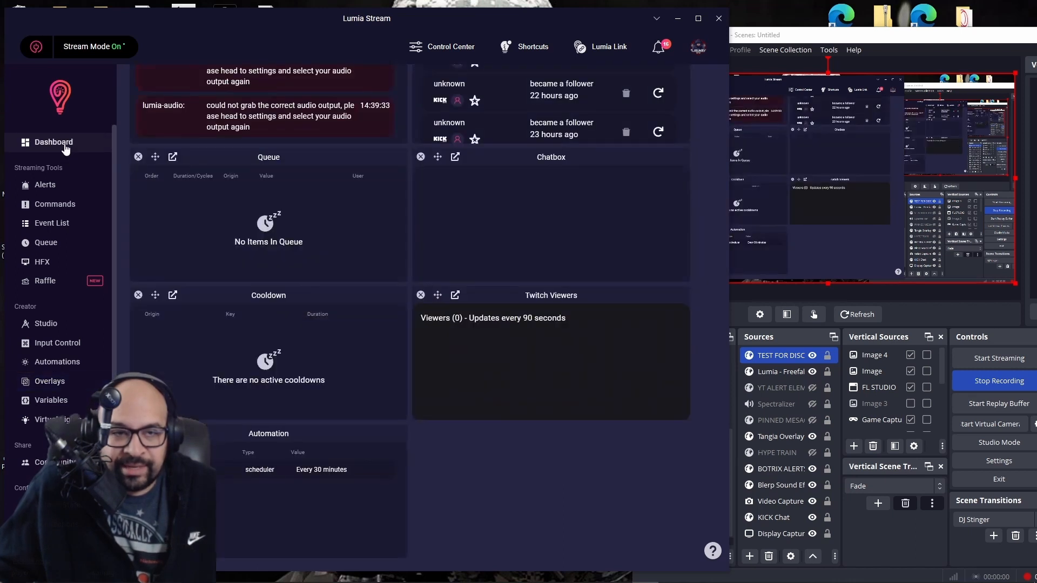
scroll(274, 405, up, 4)
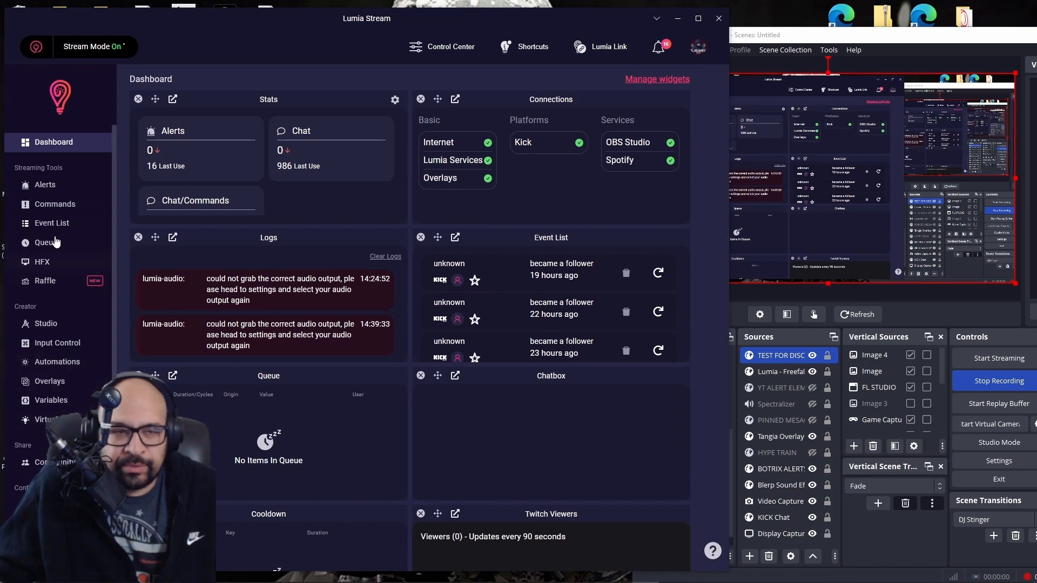
click(51, 206)
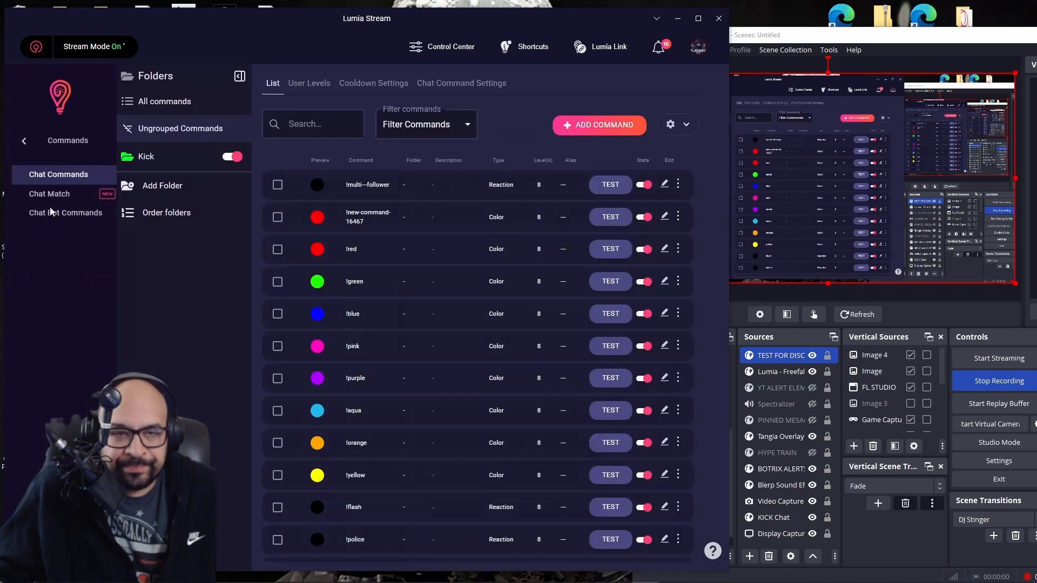
click(173, 158)
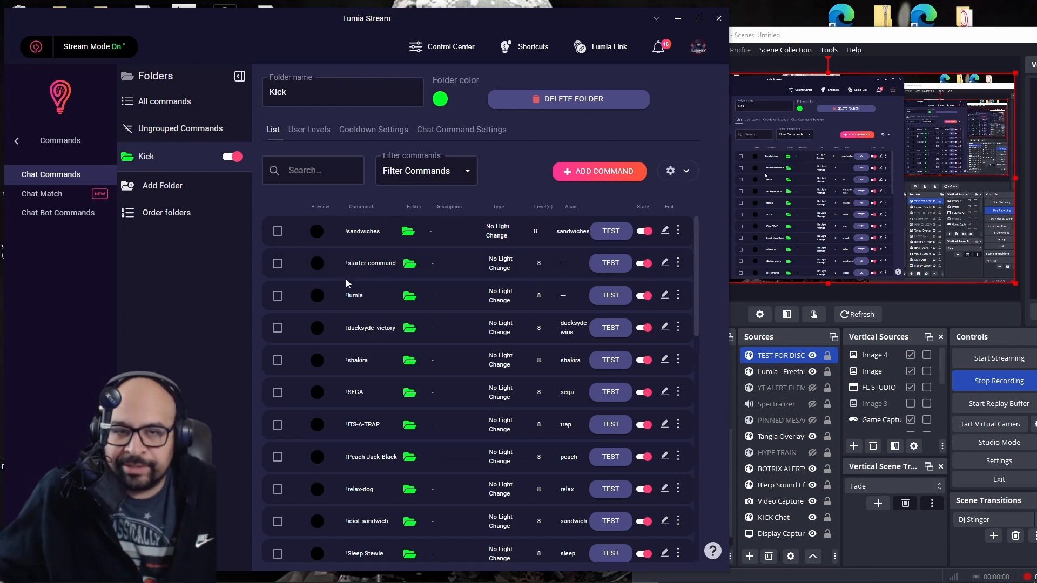
click(619, 236)
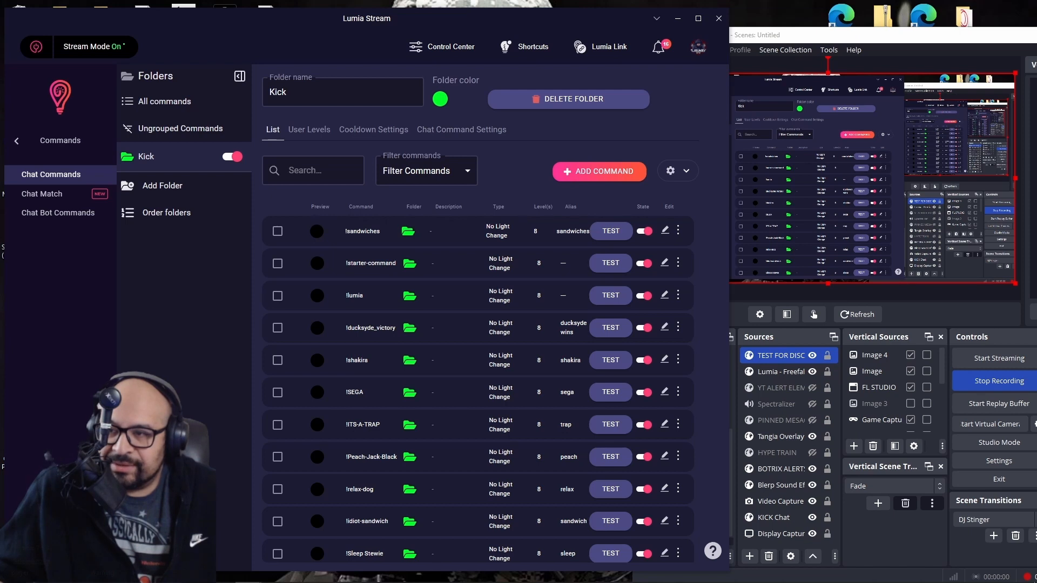
drag(1035, 74, 598, 41)
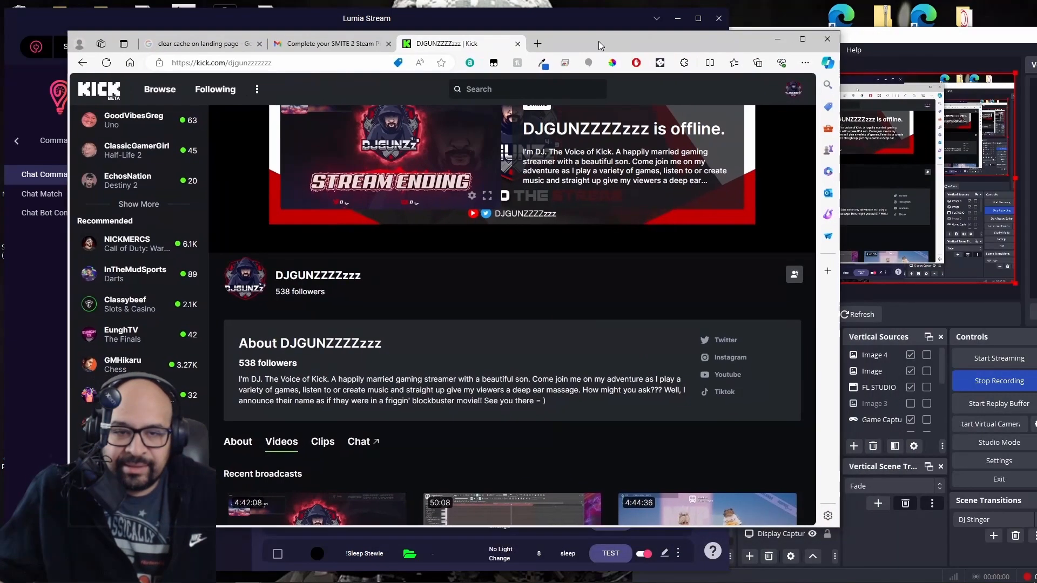
Send the message 'Where are the sandwiches ?' in the Kick channel chat.
click(362, 442)
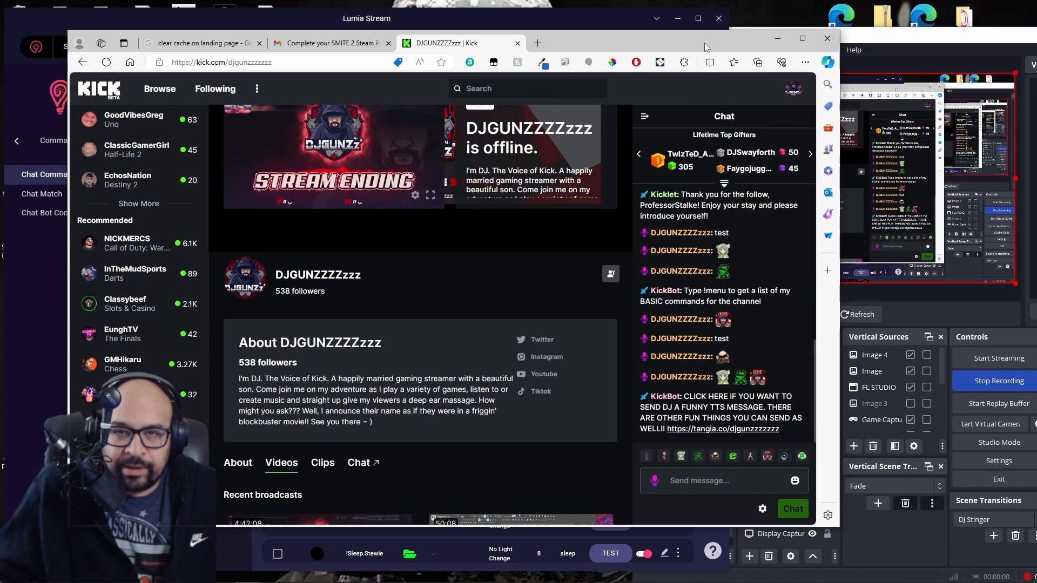
drag(704, 43, 645, 36)
click(631, 478)
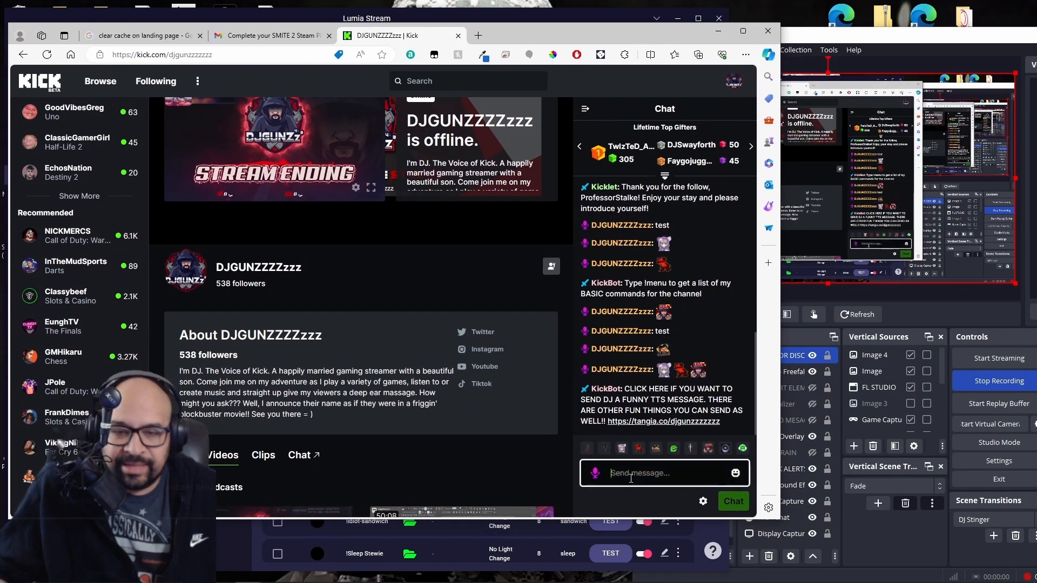
text(sandw)
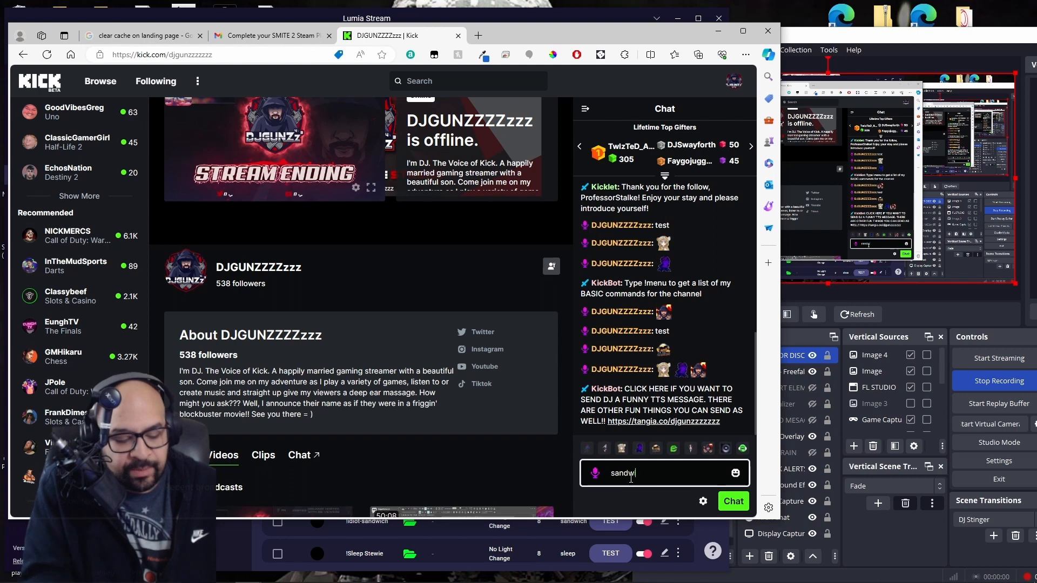
text(iches ?)
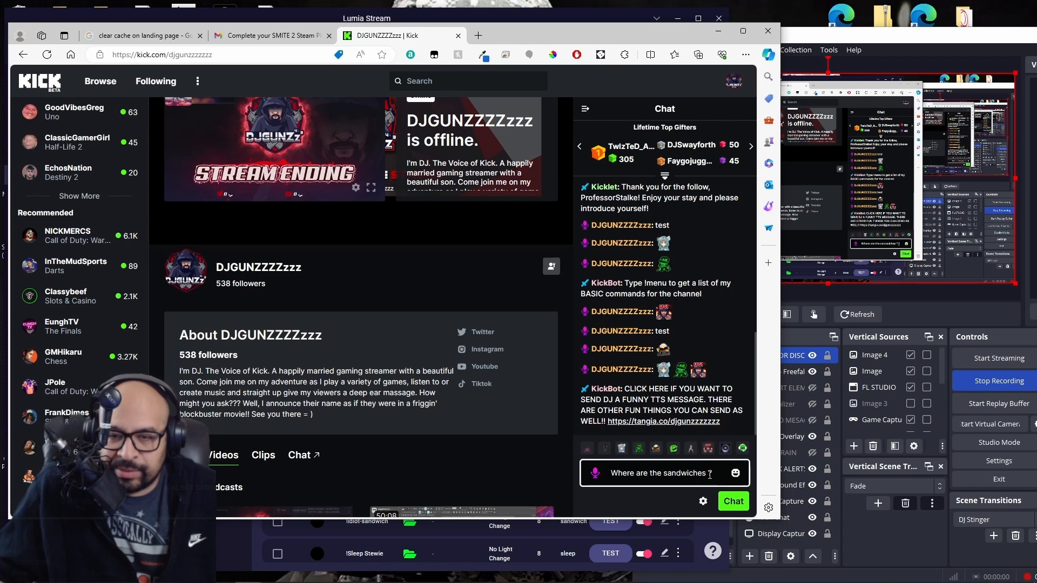
click(733, 501)
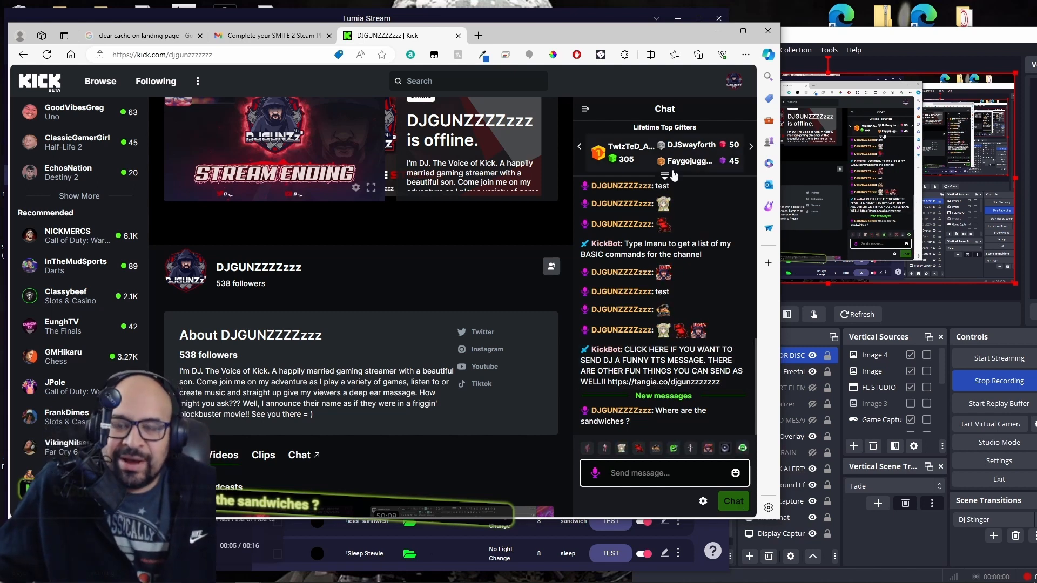
Send 'sandwiches' in the Kick chat to trigger the overlay, with OBS visible alongside.
drag(655, 35, 529, 30)
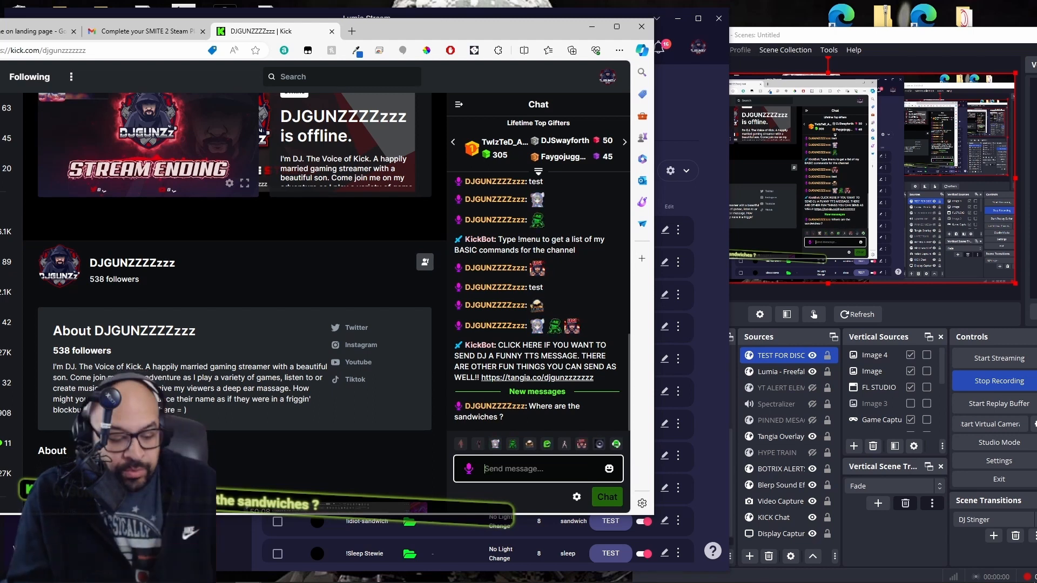
text(sa)
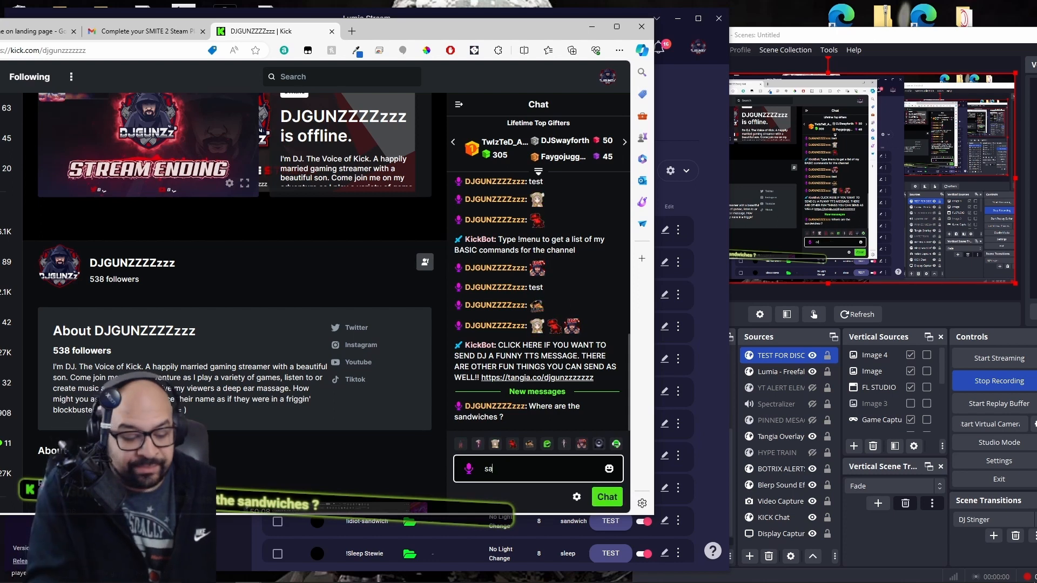
text(ndwiches)
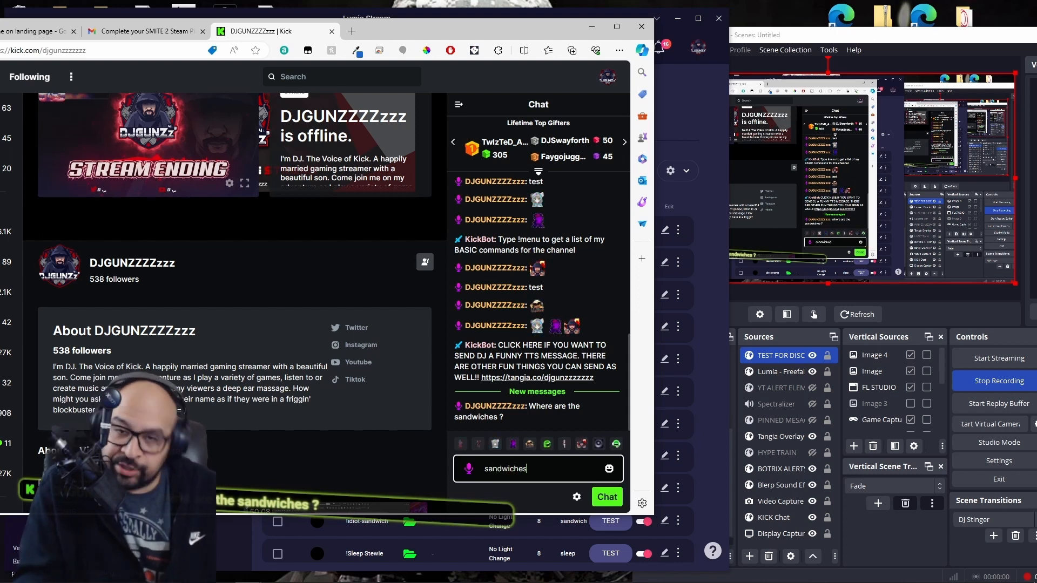
key(Return)
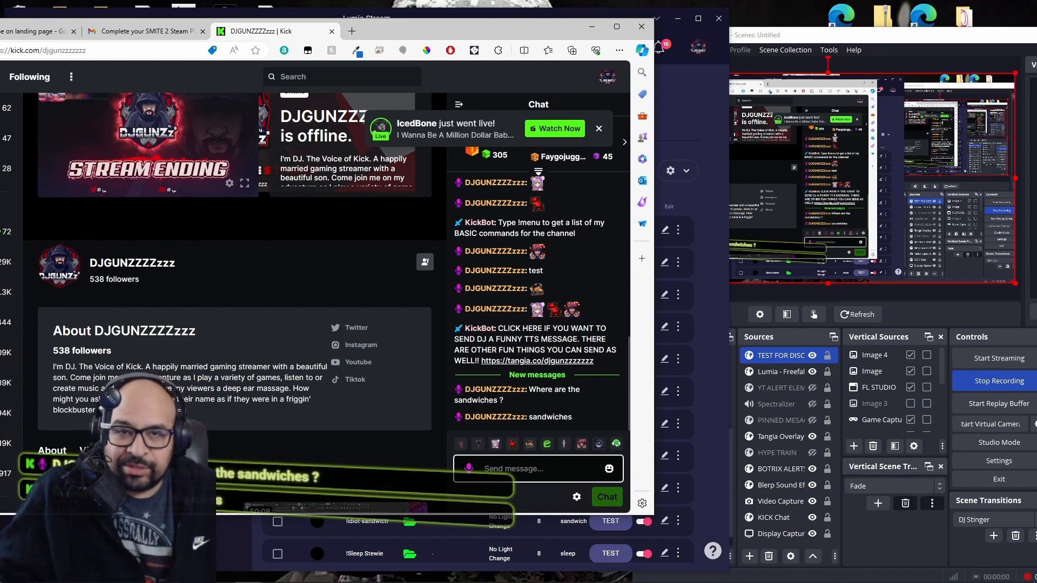
drag(388, 28, 1036, 187)
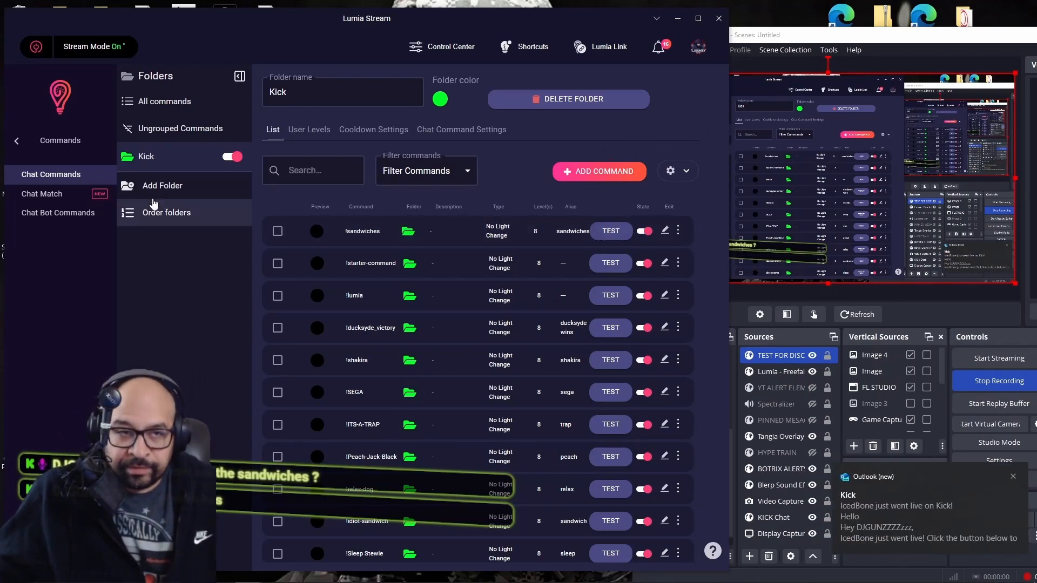
Switch to the Lumia Stream Dashboard to check the logs and chatbox for the trigger.
click(18, 145)
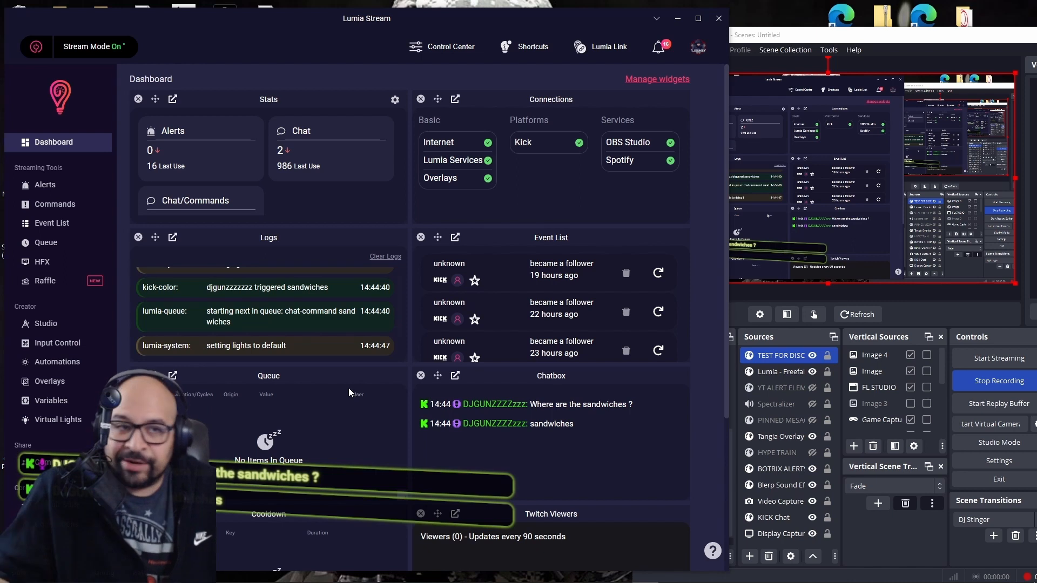
click(54, 187)
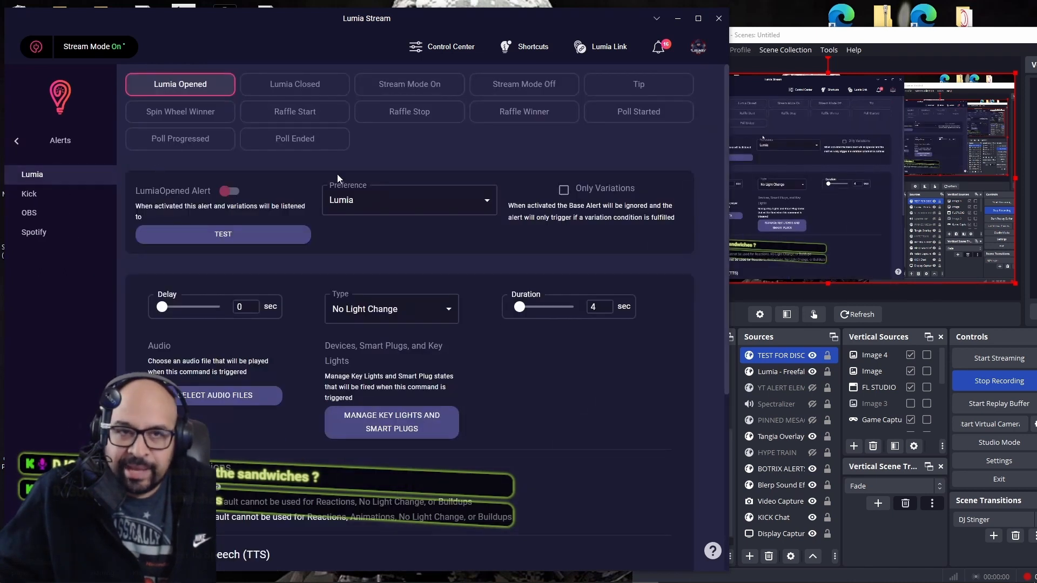
click(38, 201)
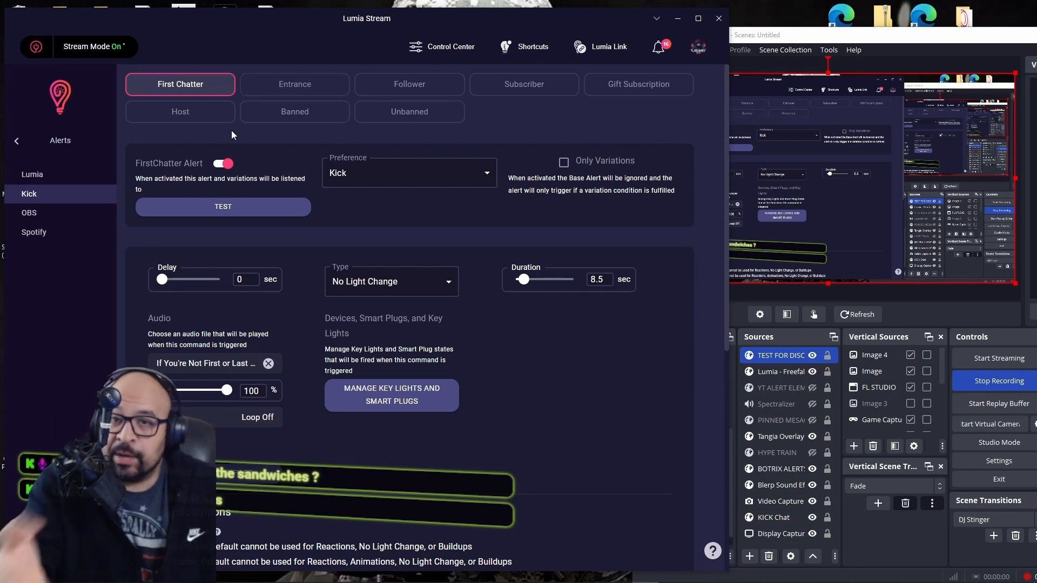
click(17, 142)
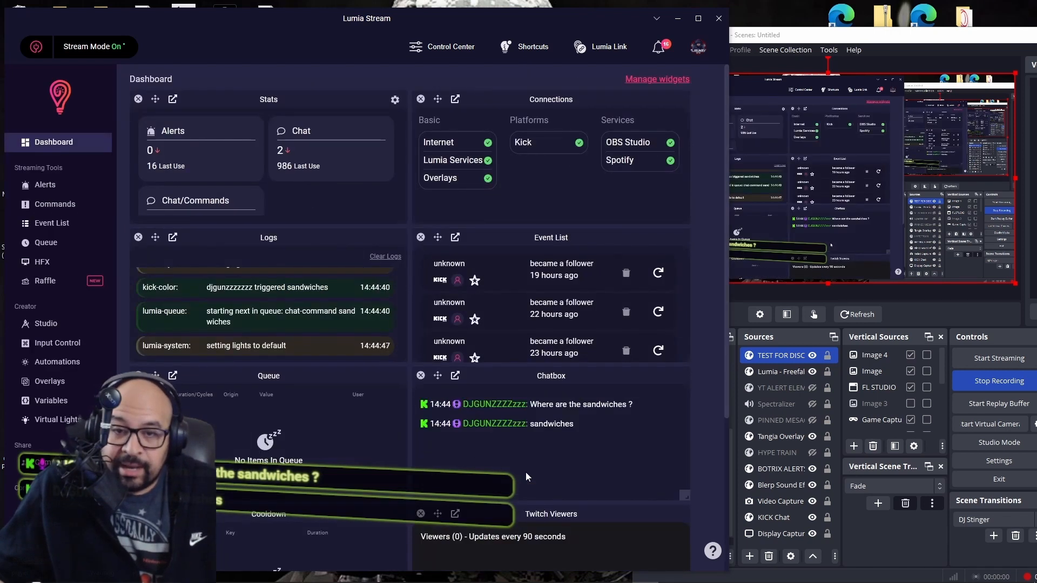